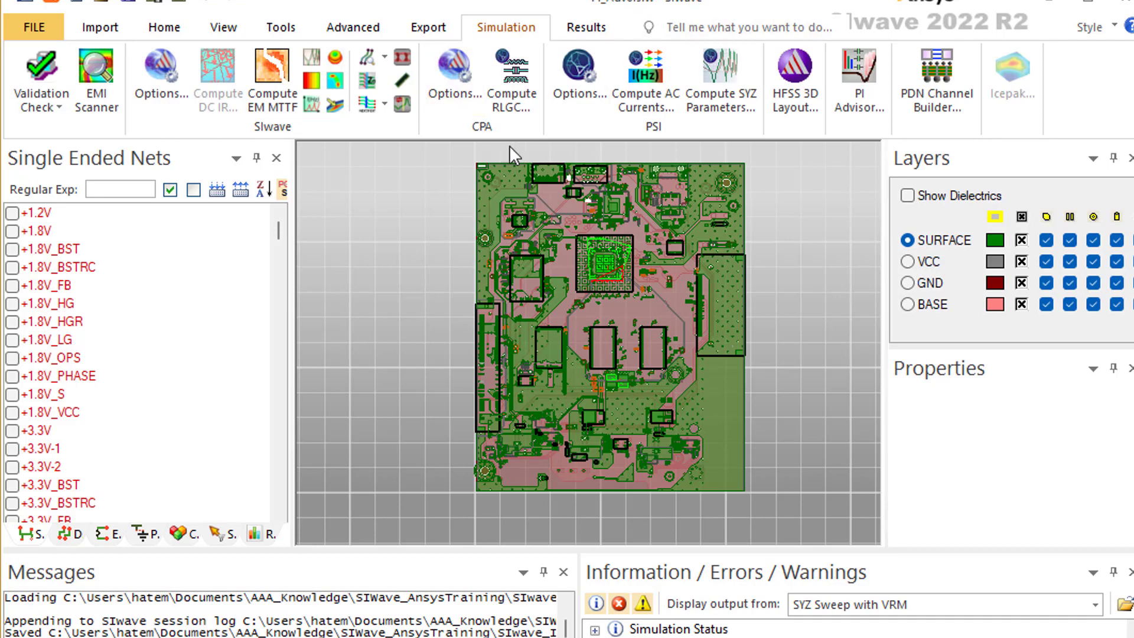
Examine the layer names, thicknesses and materials in the Layer Stackup Editor and close it.
{"action": "left_click", "coordinate": [158, 30]}
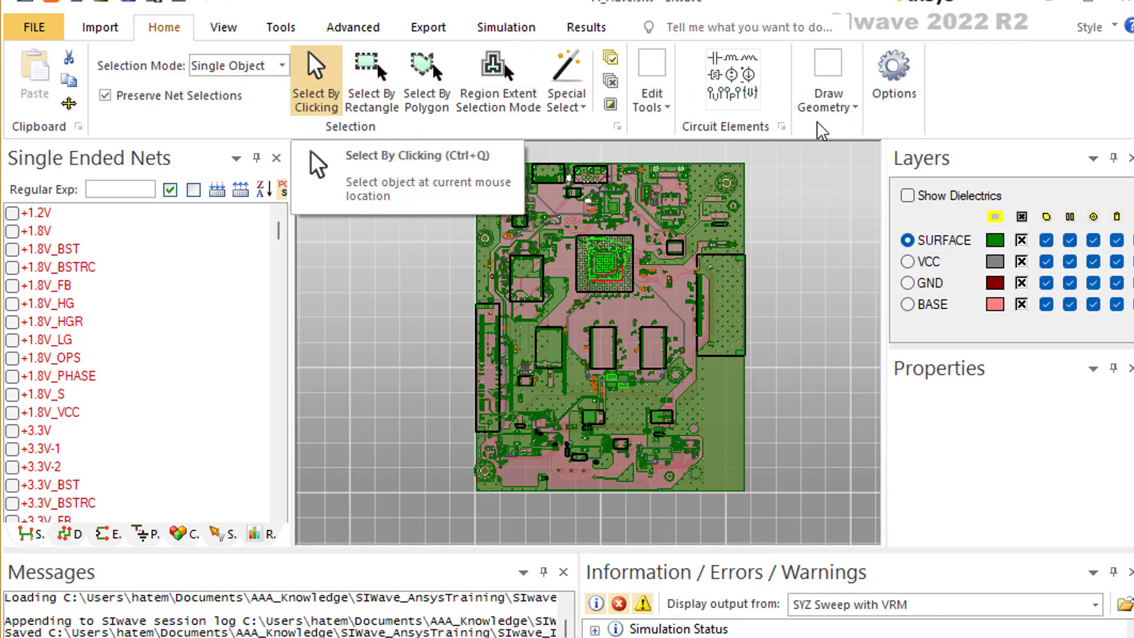
{"action": "left_click", "coordinate": [672, 108]}
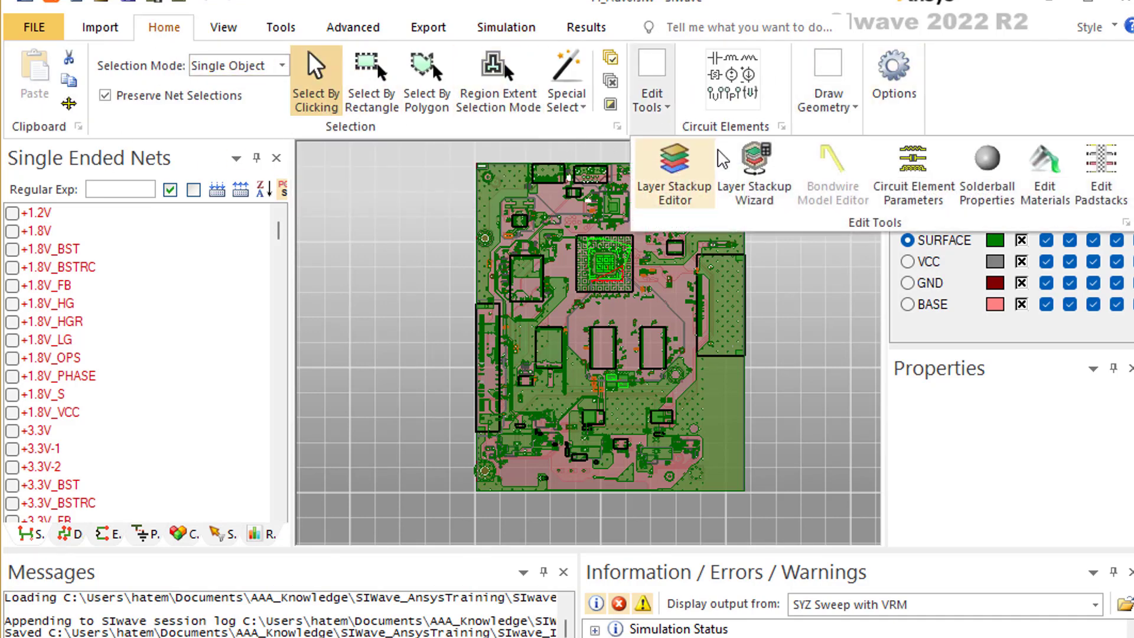
{"action": "left_click", "coordinate": [664, 187]}
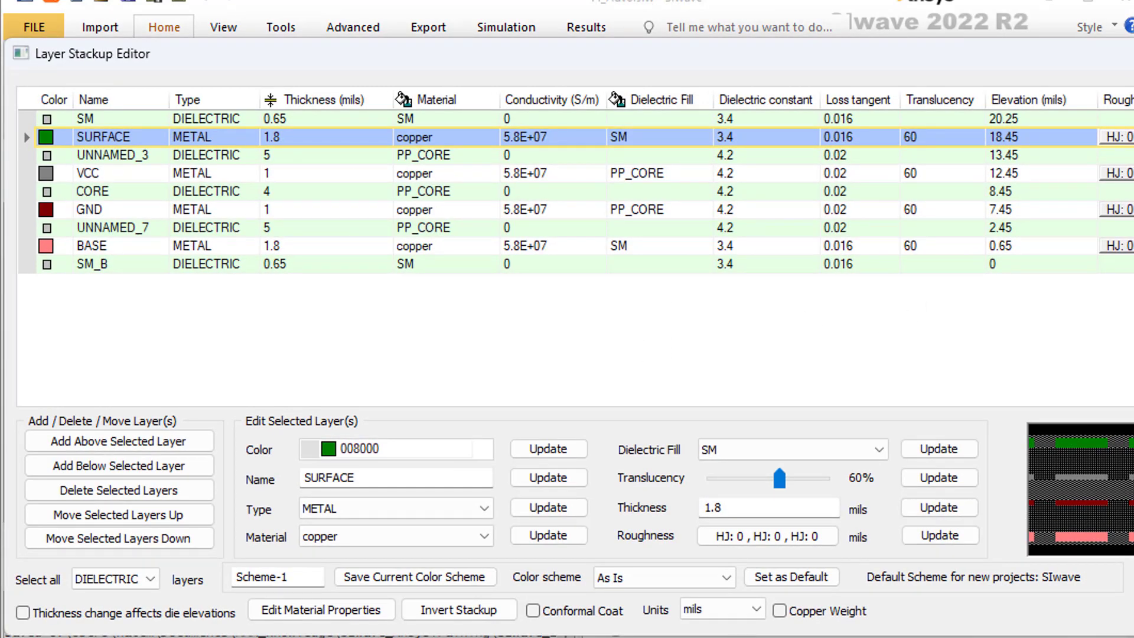
{"action": "mouse_move", "coordinate": [900, 59]}
{"action": "left_mouse_down"}
{"action": "mouse_move", "coordinate": [868, 63]}
{"action": "mouse_move", "coordinate": [891, 63]}
{"action": "left_mouse_up"}
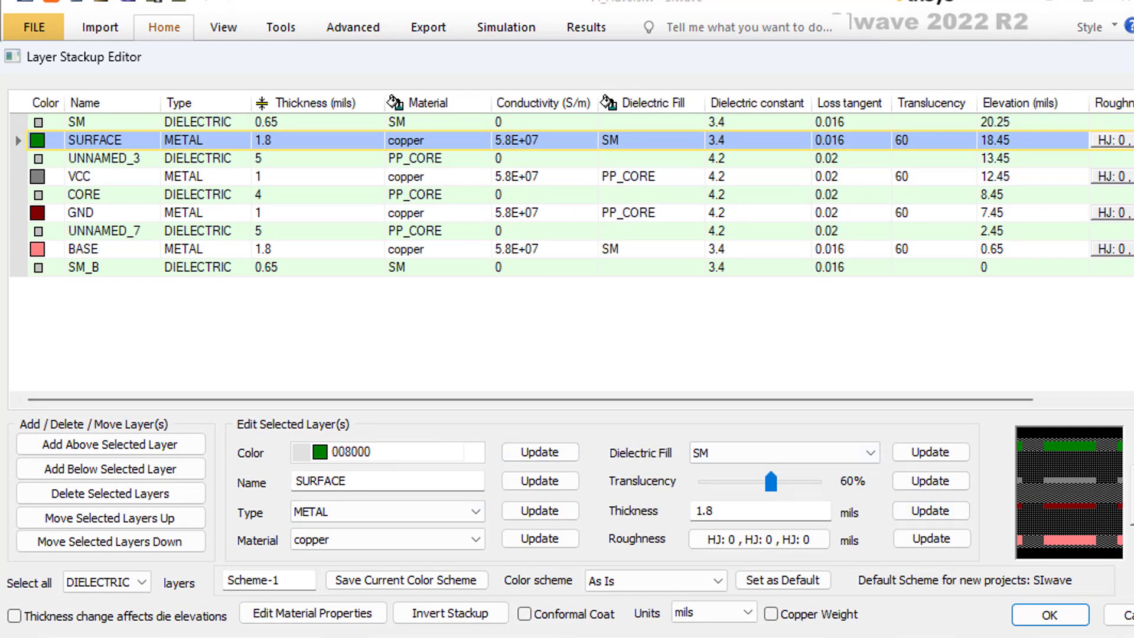
{"action": "key", "text": "Return"}
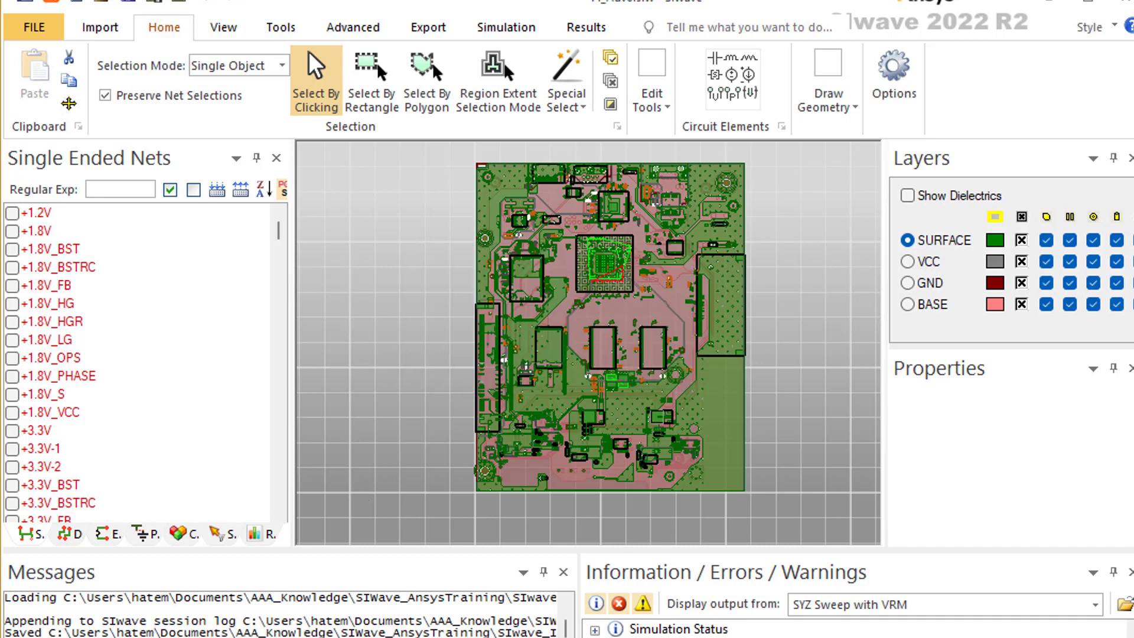
Start configuring a PI analysis from the workflow wizard and include the +1.2V net.
{"action": "left_click", "coordinate": [52, 2]}
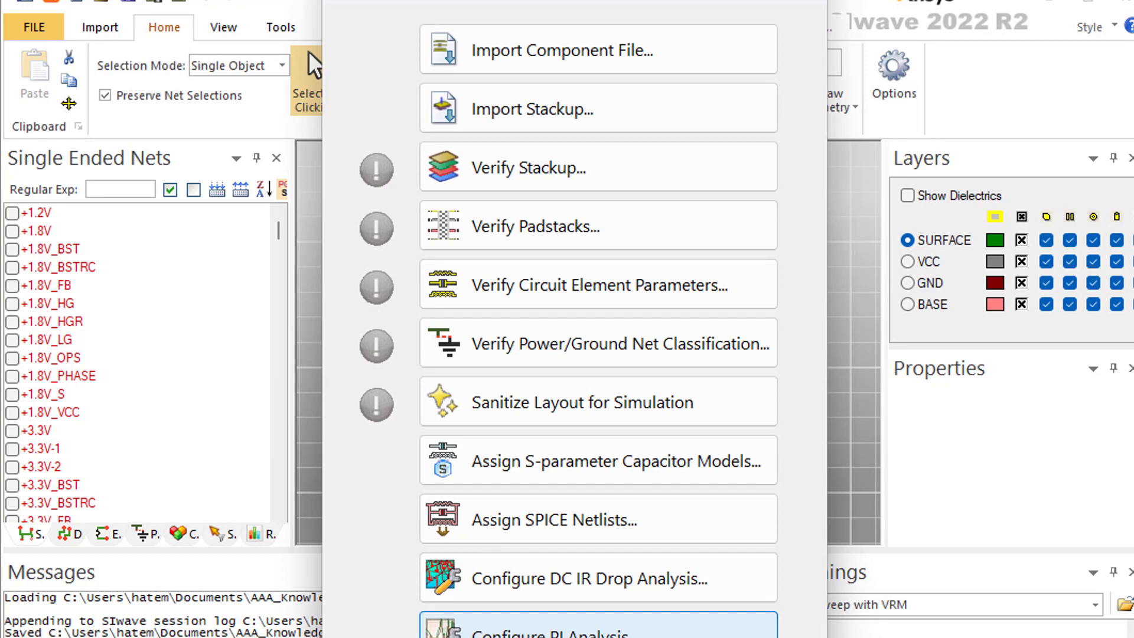
{"action": "left_click", "coordinate": [599, 627]}
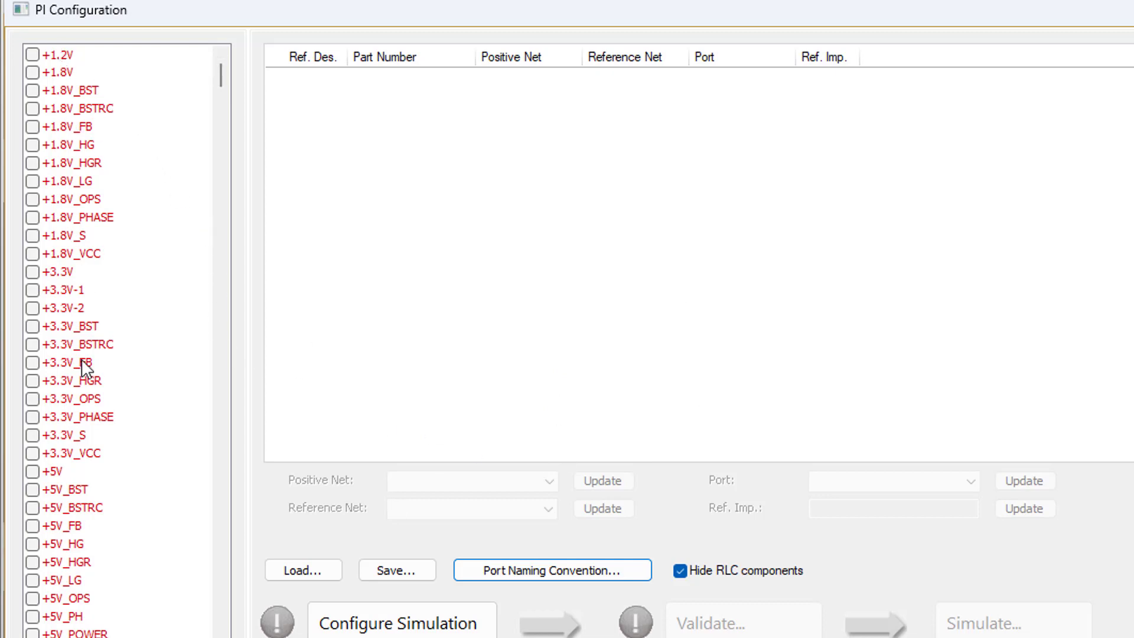
{"action": "scroll", "coordinate": [112, 443], "scroll_direction": "down", "scroll_amount": 10}
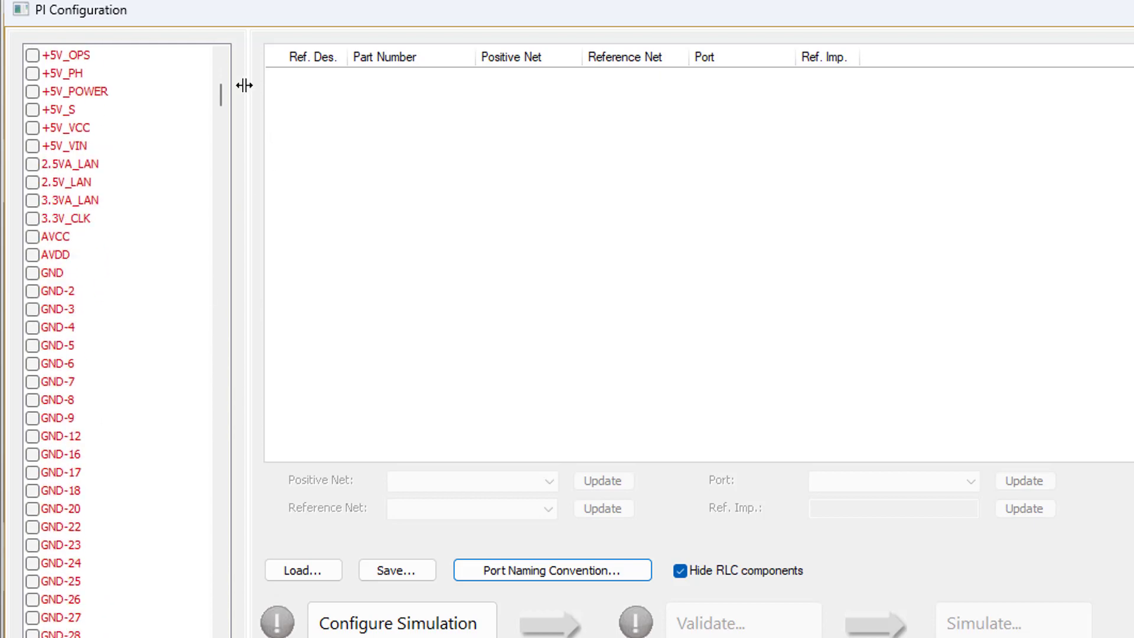
{"action": "left_click_drag", "start_coordinate": [226, 94], "coordinate": [265, 59]}
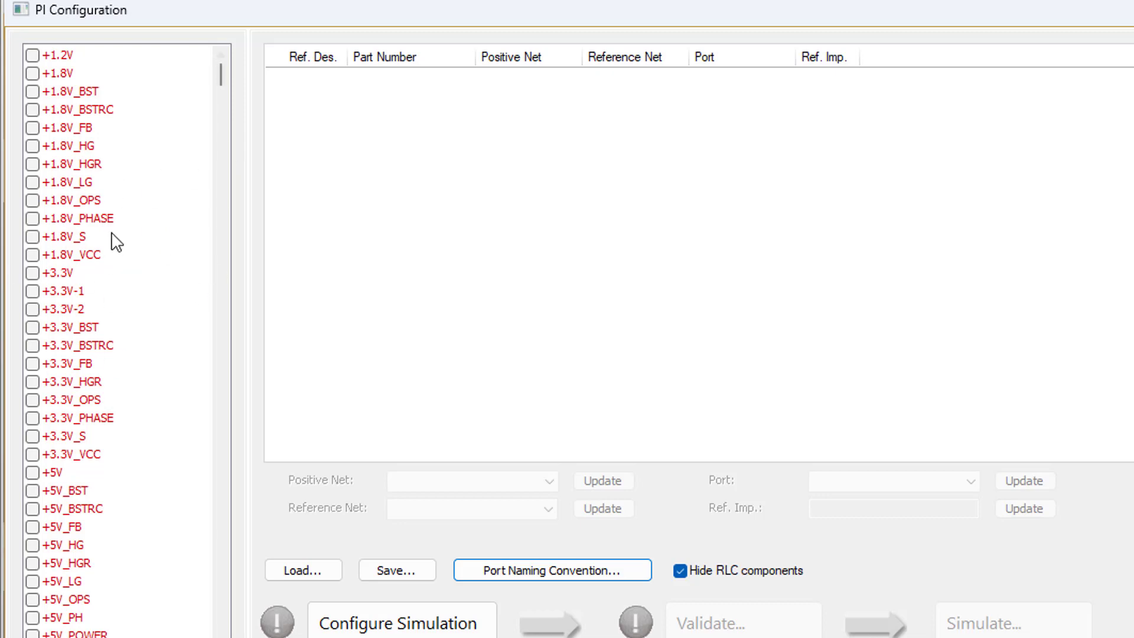
{"action": "left_click", "coordinate": [33, 56]}
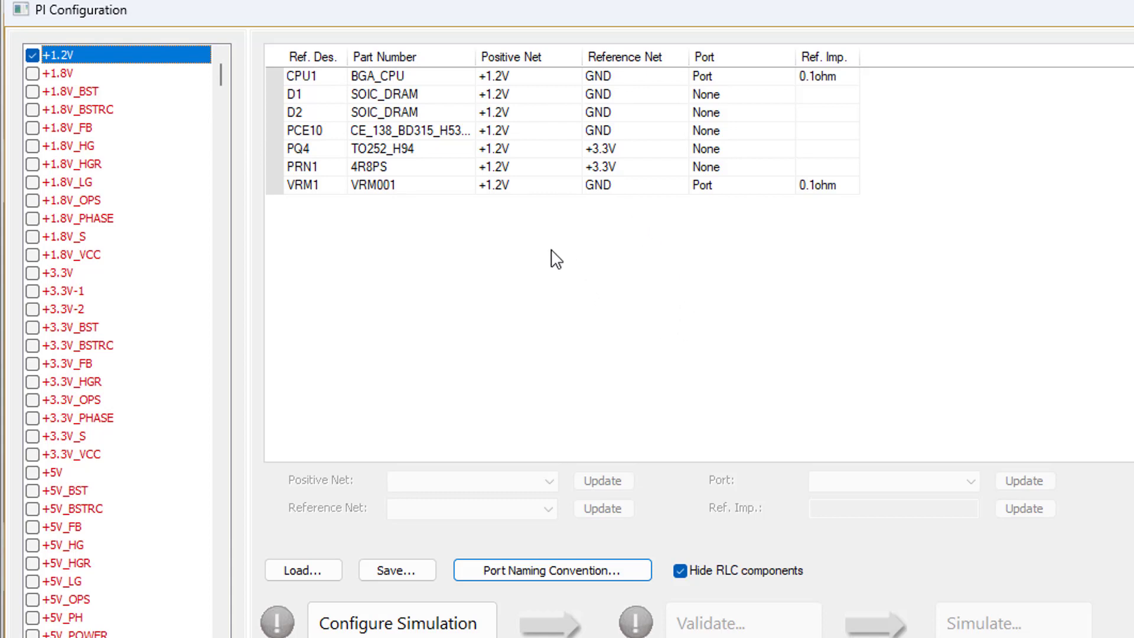
Compare the +1.2V component list with and without RLC components, and consult the "What can be done" slide in PowerPoint.
{"action": "left_click", "coordinate": [680, 570]}
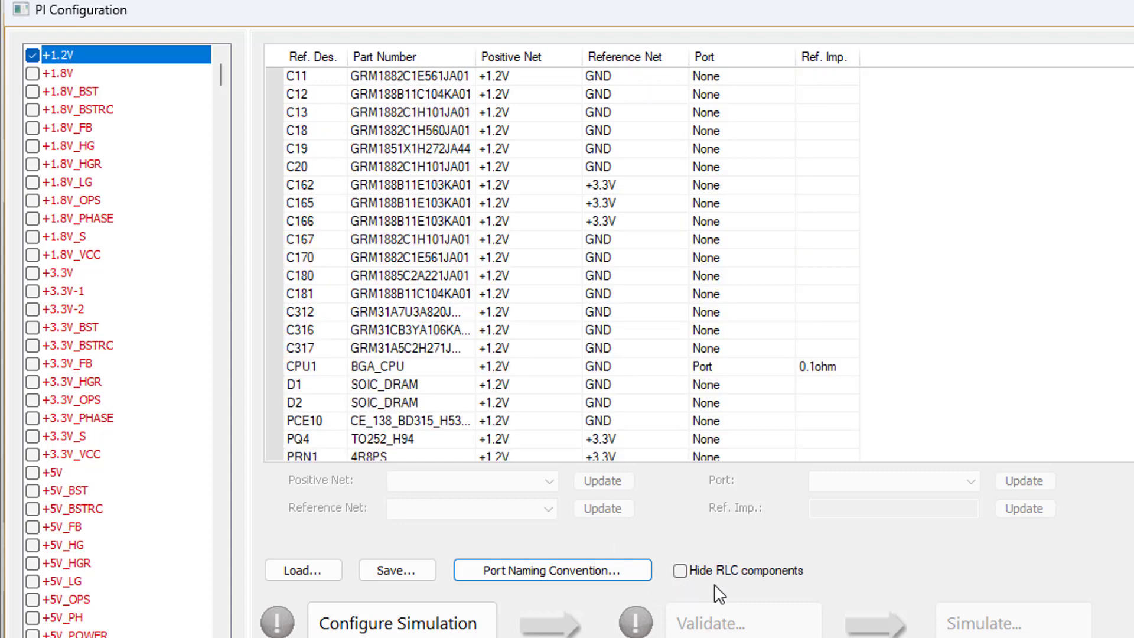
{"action": "left_click", "coordinate": [680, 570]}
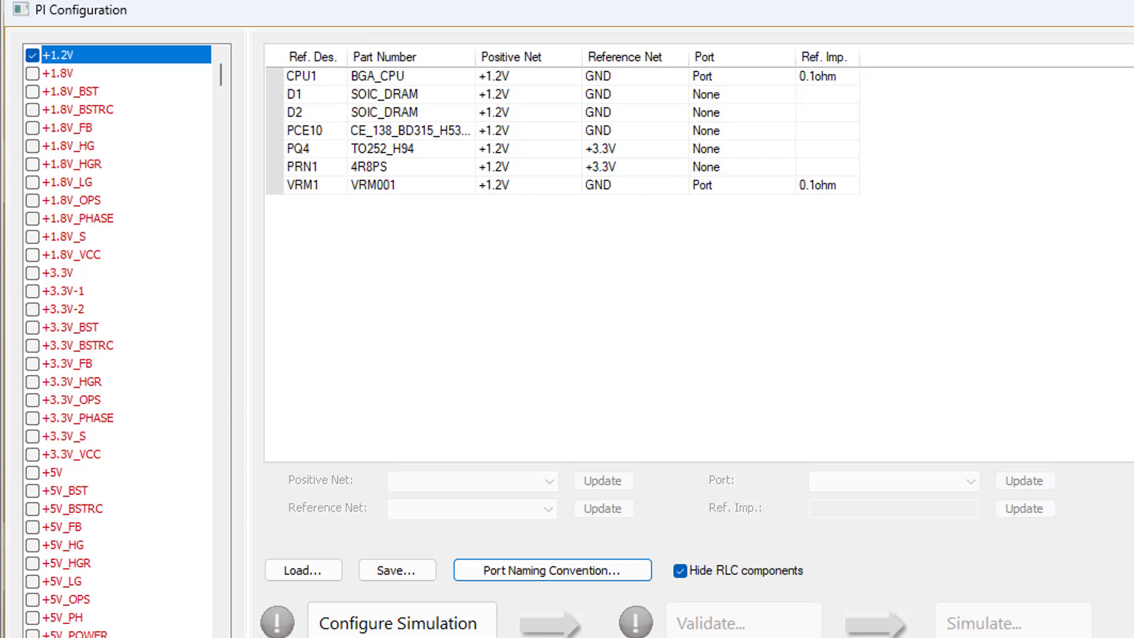
{"action": "left_click_drag", "start_coordinate": [1133, 18], "coordinate": [679, 72]}
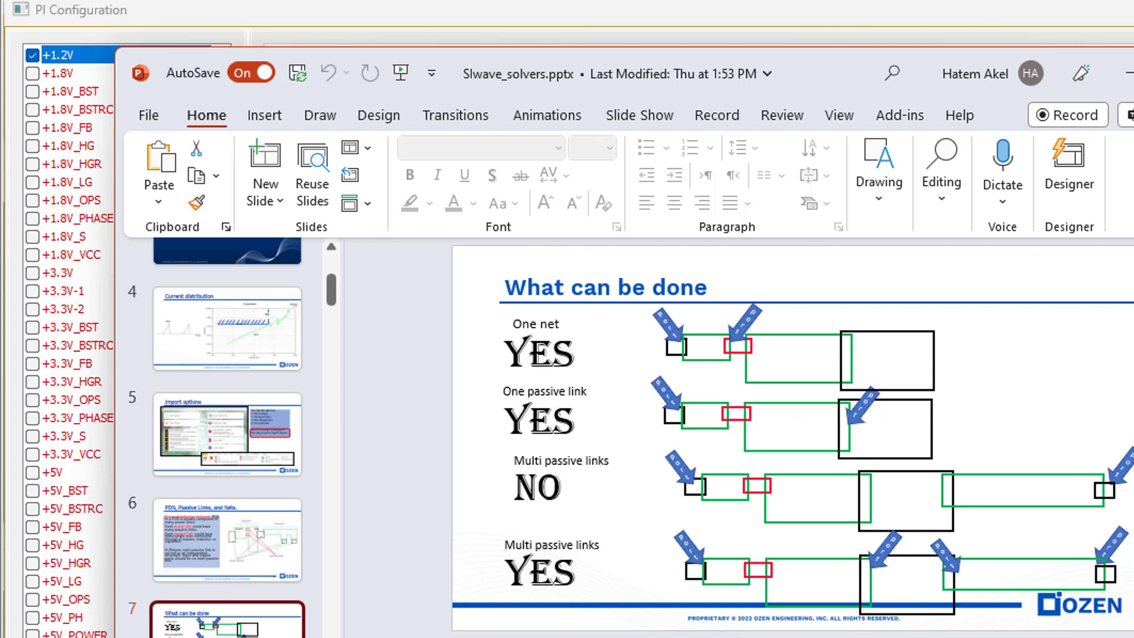
{"action": "key", "text": "alt+Tab"}
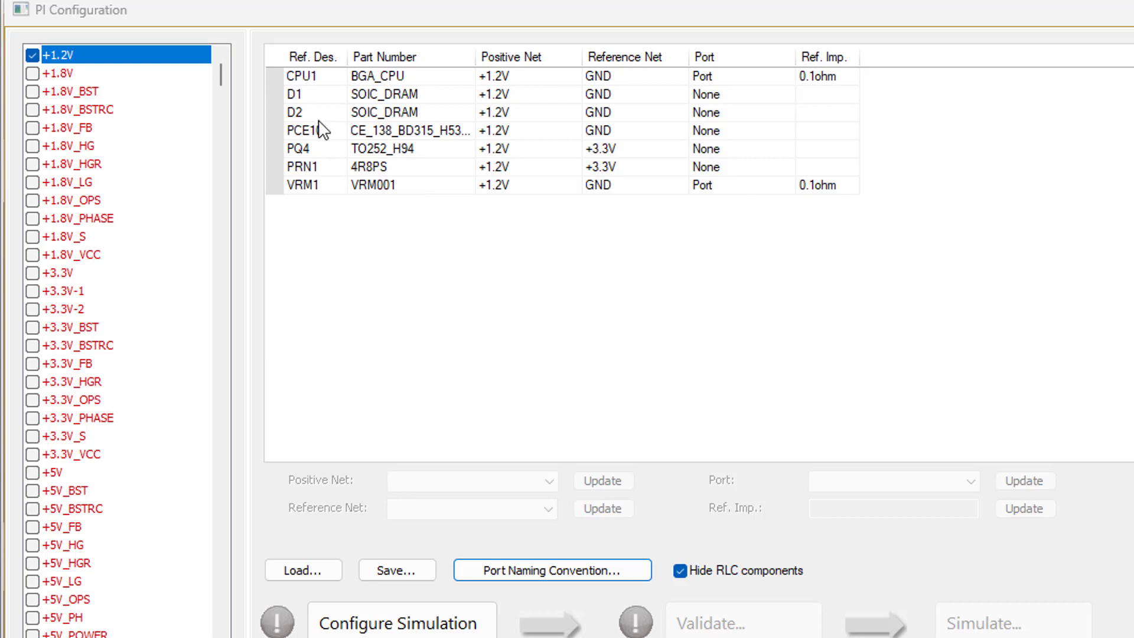
Inspect the components attached to the +1.8V net by itself and return the selection to +1.2V.
{"action": "left_click", "coordinate": [29, 56]}
{"action": "left_click", "coordinate": [32, 73]}
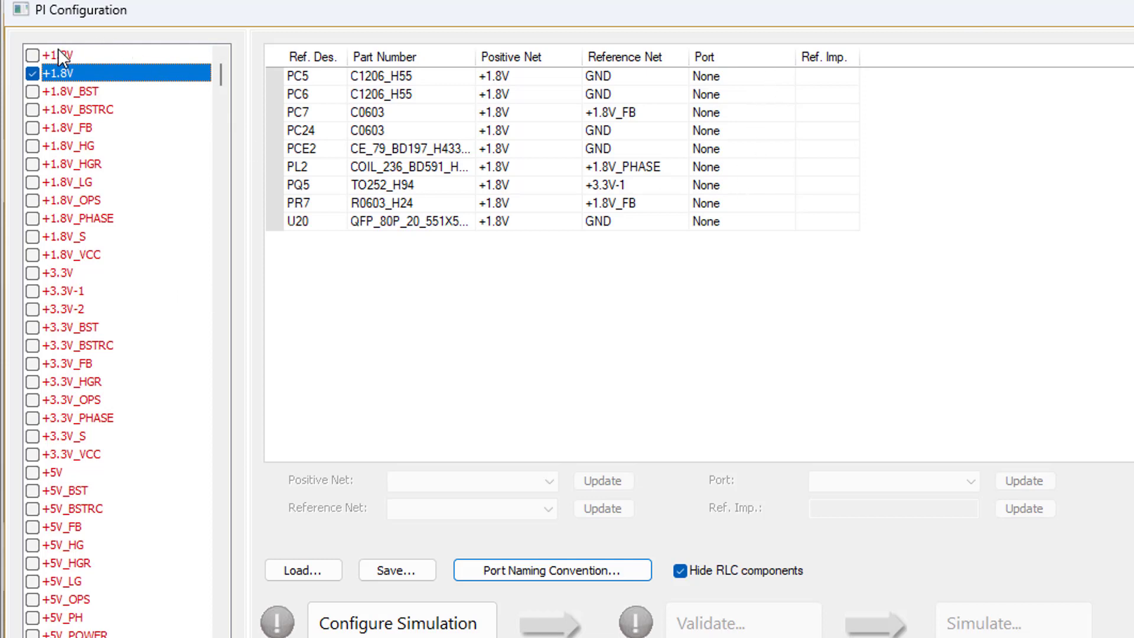
{"action": "left_click", "coordinate": [30, 75]}
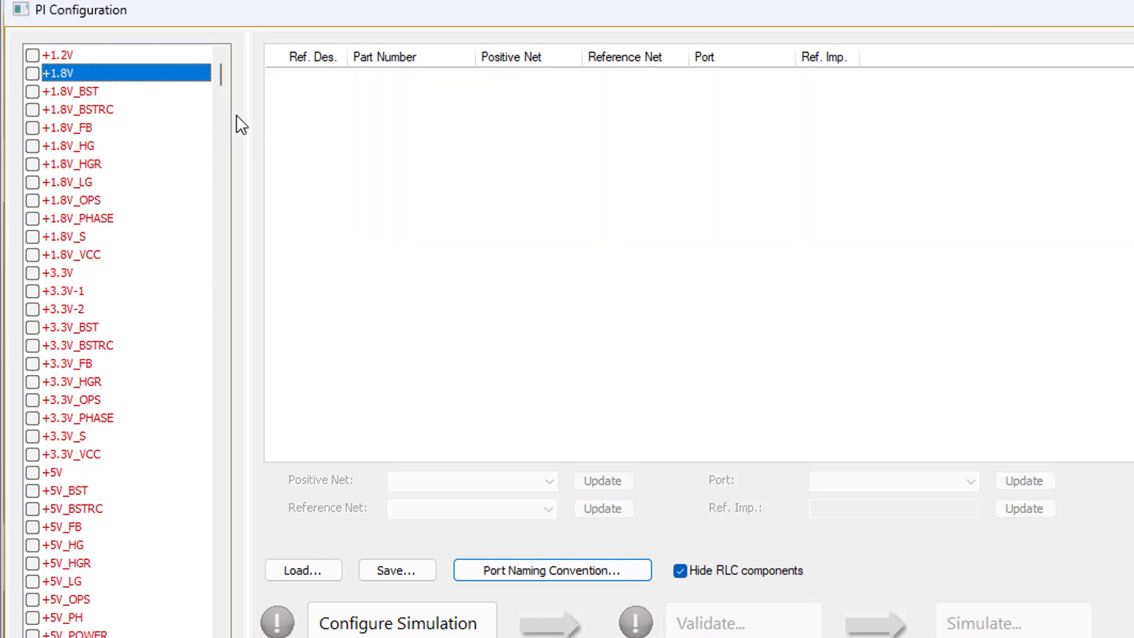
{"action": "left_click", "coordinate": [32, 73]}
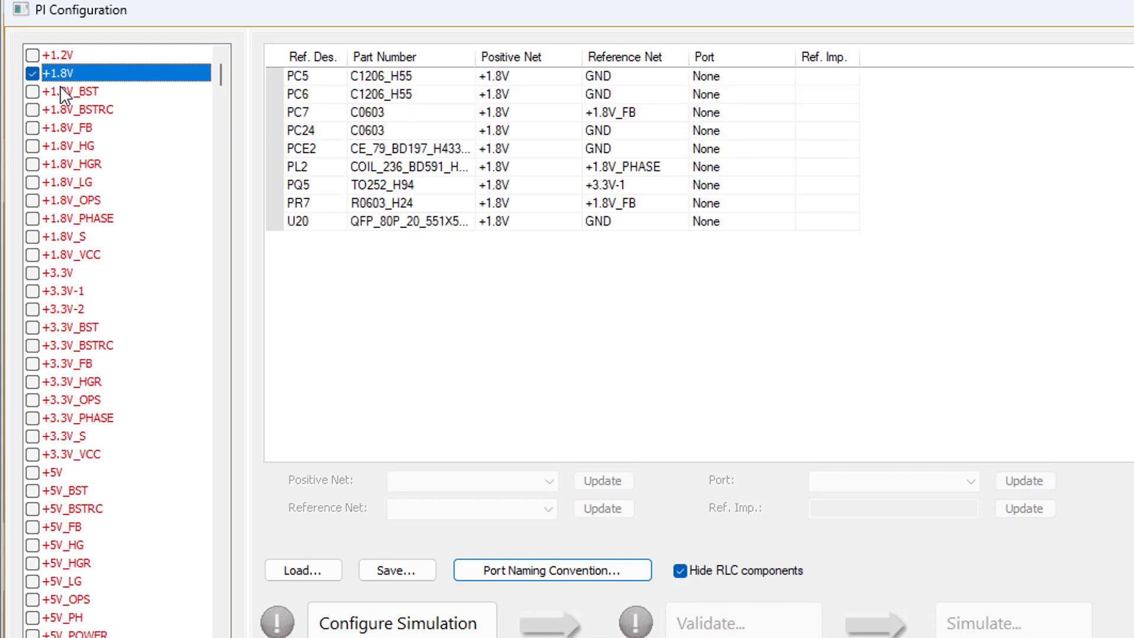
{"action": "left_click", "coordinate": [33, 73]}
{"action": "left_click", "coordinate": [33, 56]}
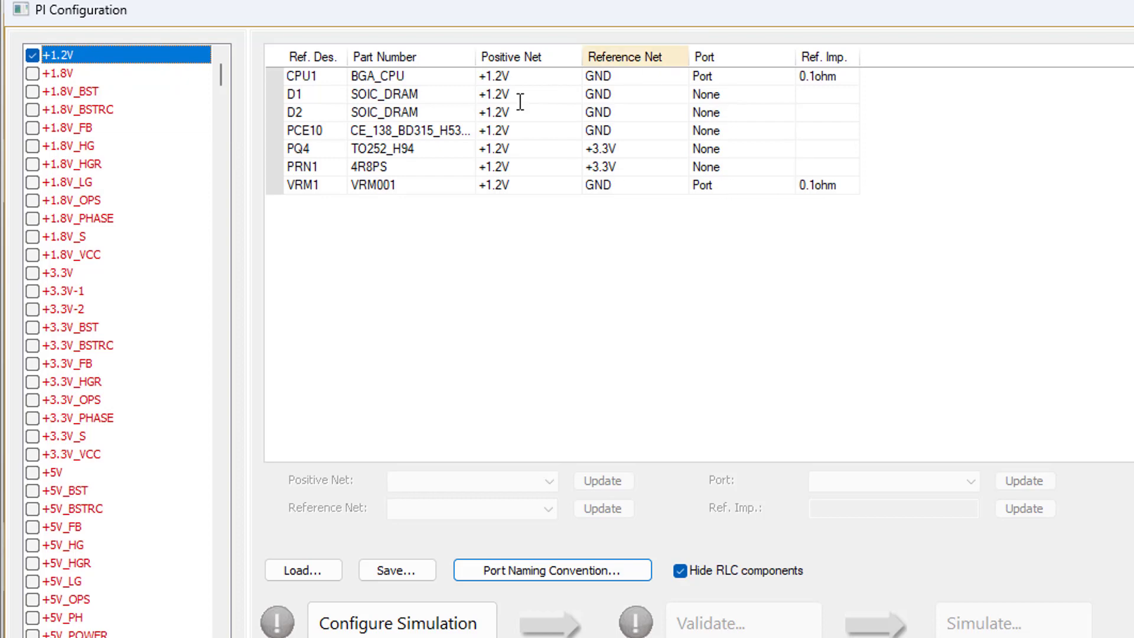
Try adding the +1.8V, +1.8V_BST, +1.8V_BSTRC and +1.8V_FB nets to the PI configuration and remove them again.
{"action": "left_click", "coordinate": [34, 73]}
{"action": "left_click", "coordinate": [33, 92]}
{"action": "left_click", "coordinate": [33, 110]}
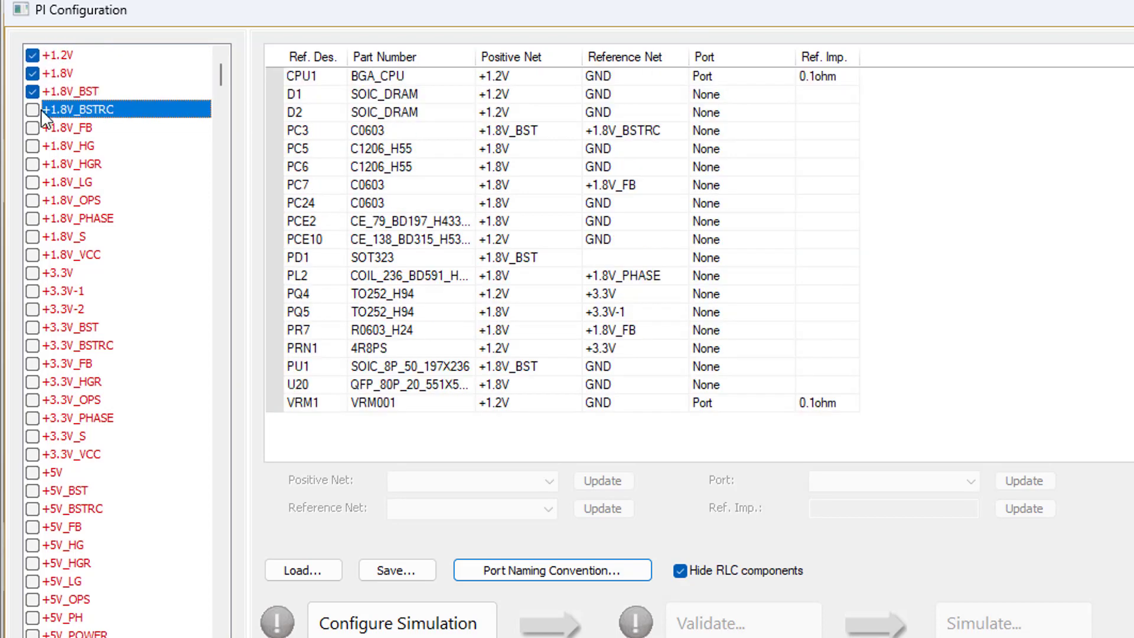
{"action": "left_click", "coordinate": [32, 128]}
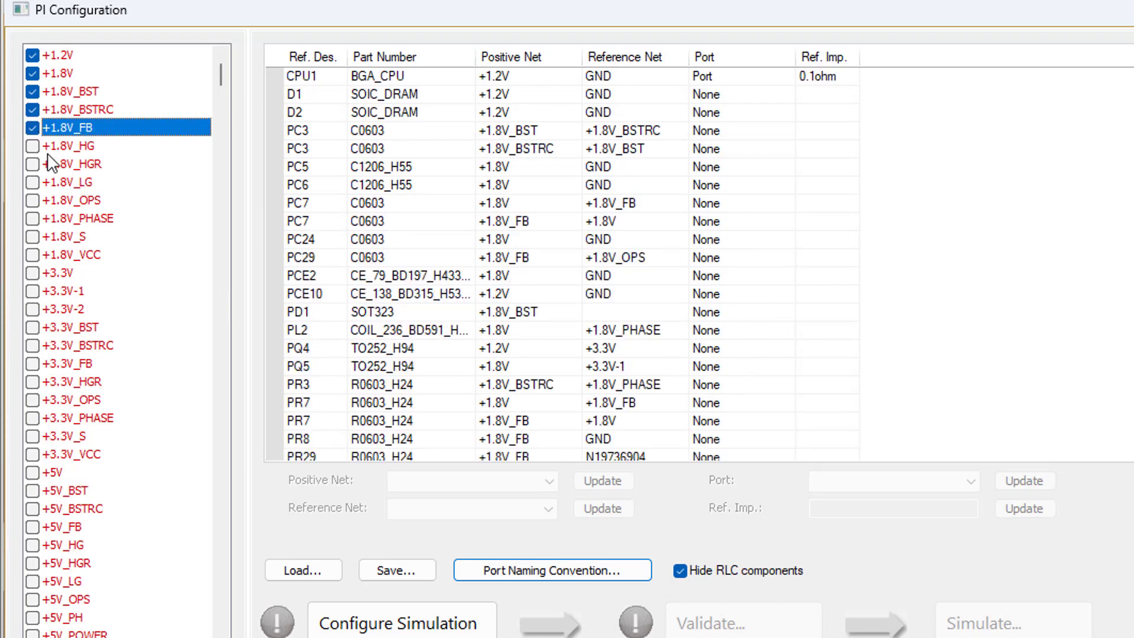
{"action": "left_click", "coordinate": [33, 127]}
{"action": "left_click", "coordinate": [32, 109]}
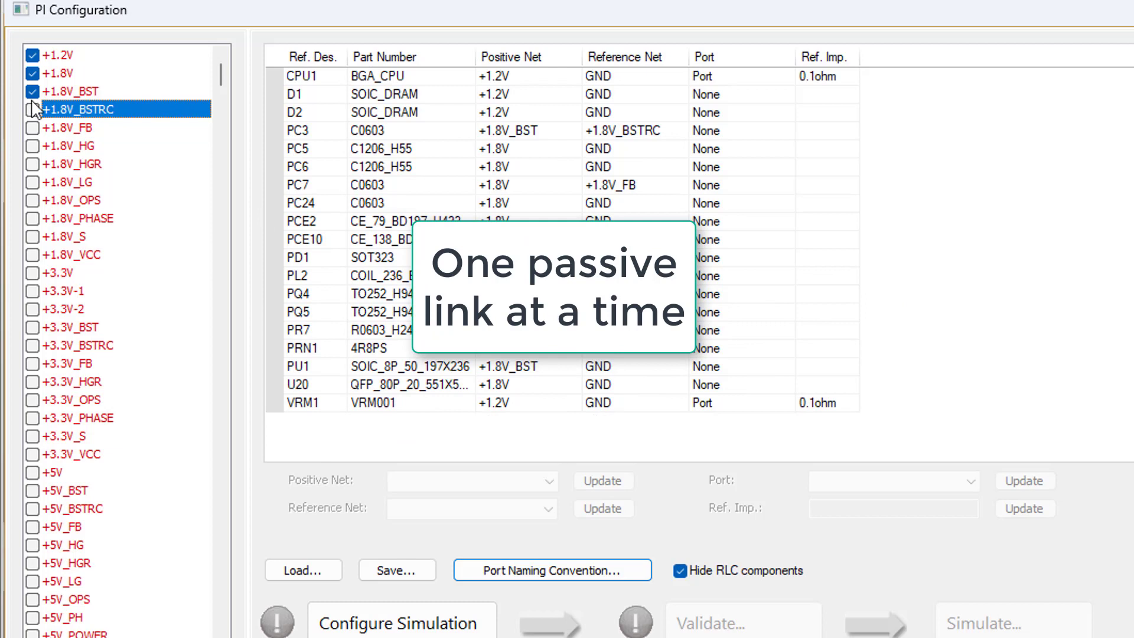
{"action": "left_click", "coordinate": [33, 92]}
{"action": "left_click", "coordinate": [33, 73]}
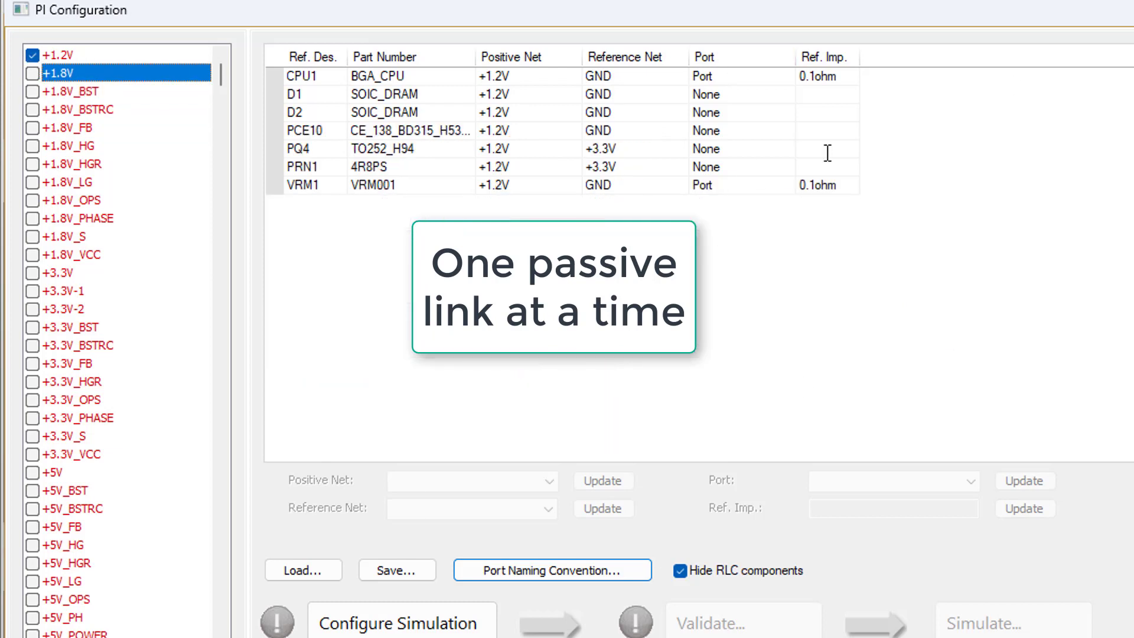
Open the dialog for saving the PI configuration to a file and cancel it.
{"action": "left_click", "coordinate": [398, 571]}
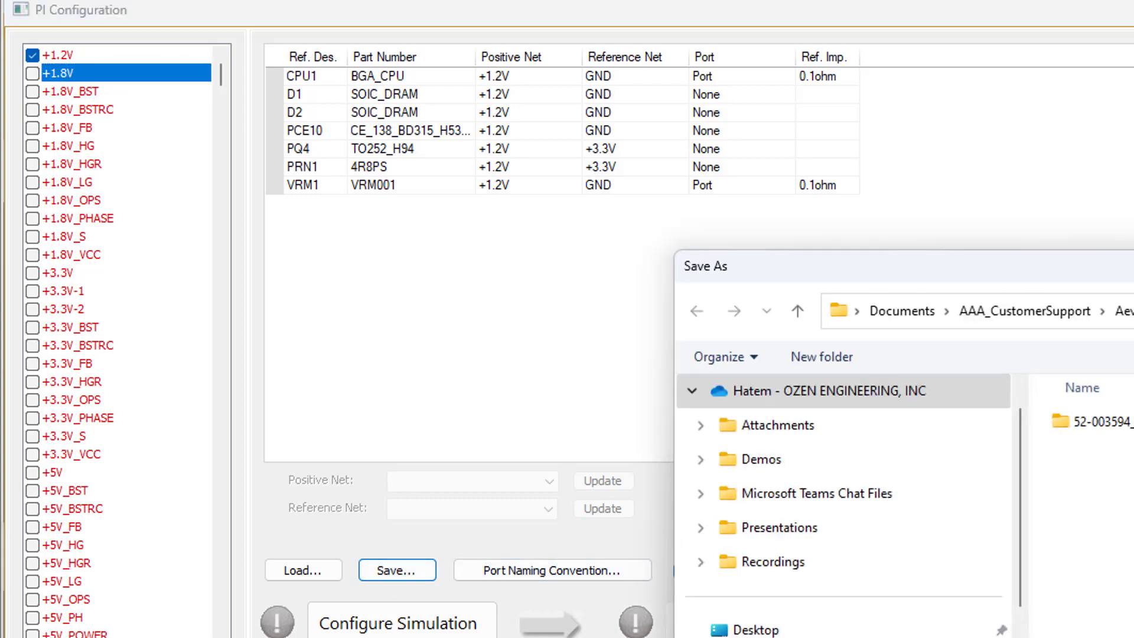
{"action": "key", "text": "Escape"}
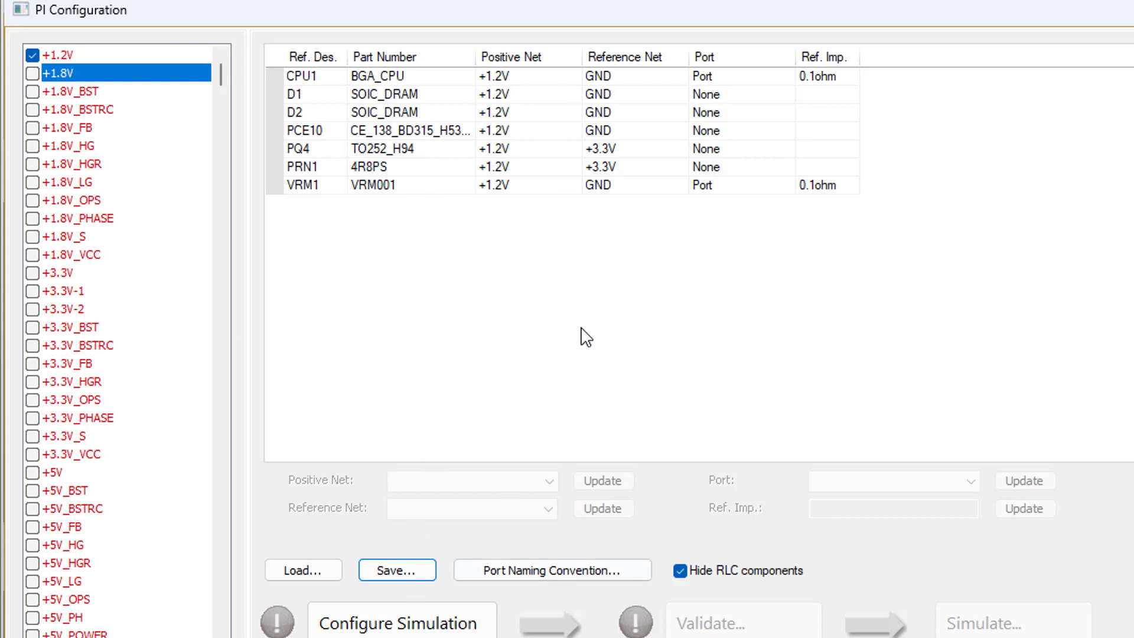
Configure the simulation for the +1.2V net and run the SYZ-Parameters validation check with 4 cores, accepting its results.
{"action": "left_click", "coordinate": [402, 627]}
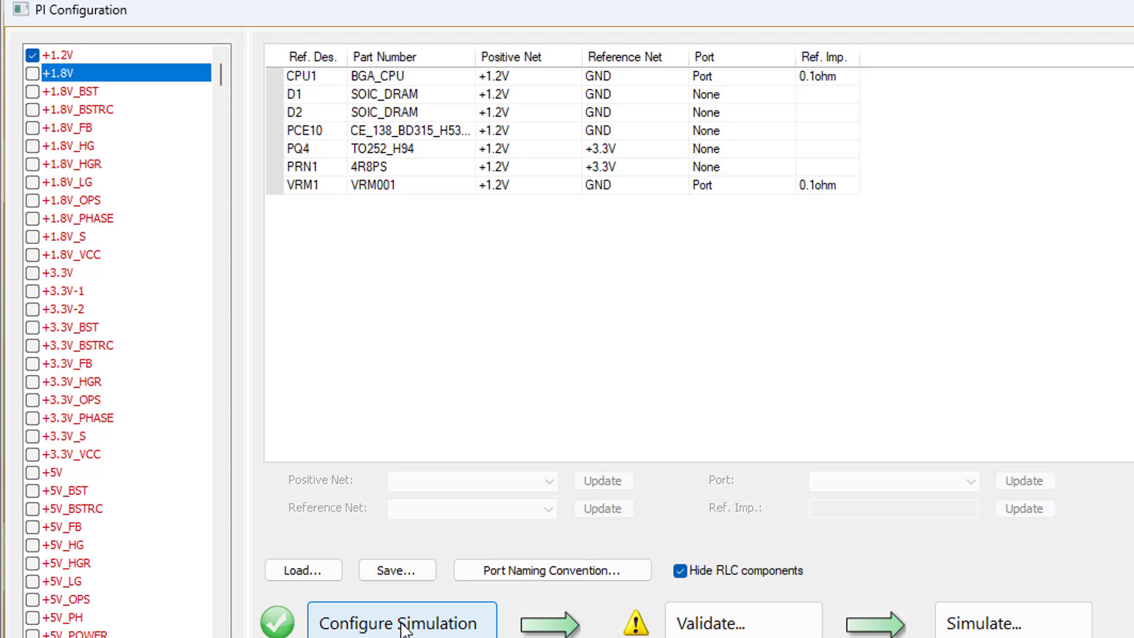
{"action": "left_click", "coordinate": [771, 634]}
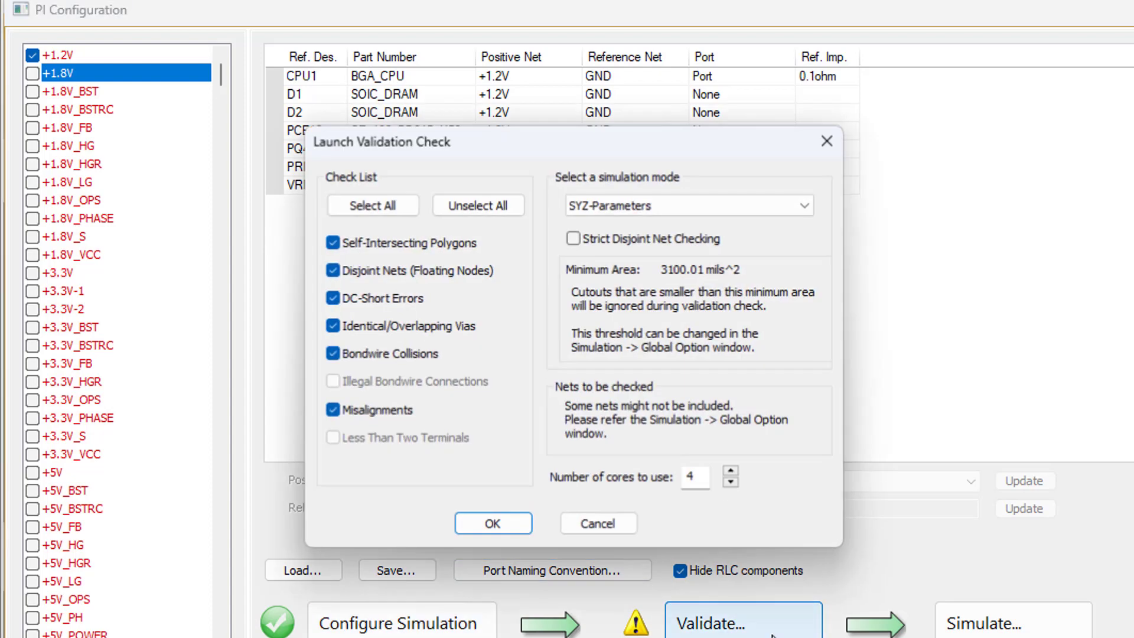
{"action": "left_click", "coordinate": [490, 524]}
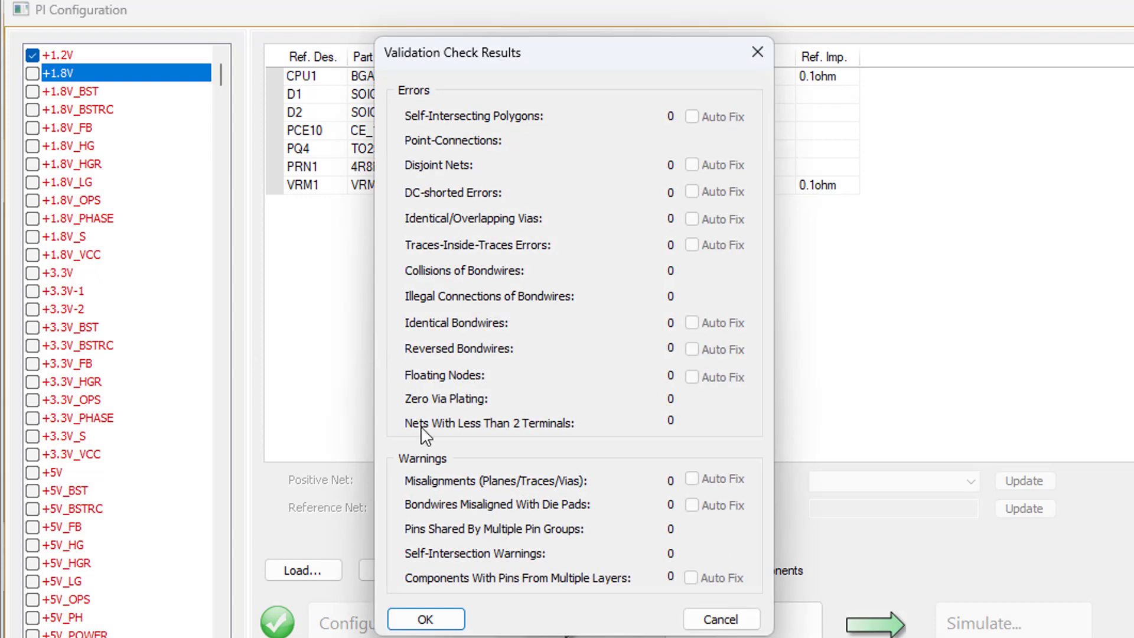
{"action": "left_click", "coordinate": [438, 622]}
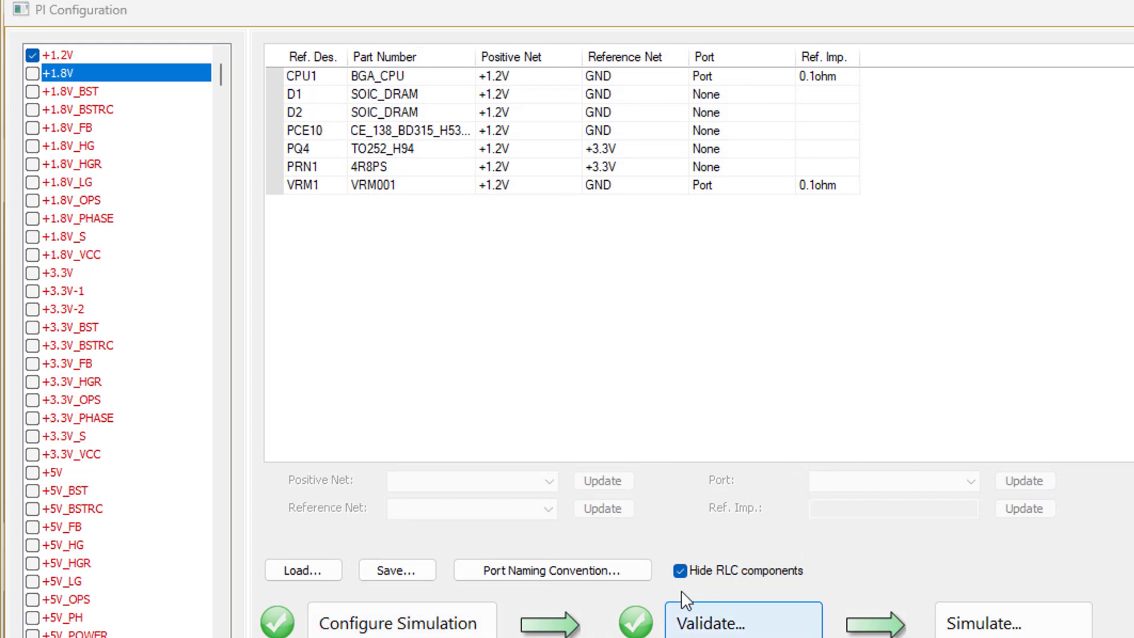
Open the SYZ simulation setup and consult the "Current distribution" slide in PowerPoint before returning to the sweep settings.
{"action": "left_click", "coordinate": [983, 625]}
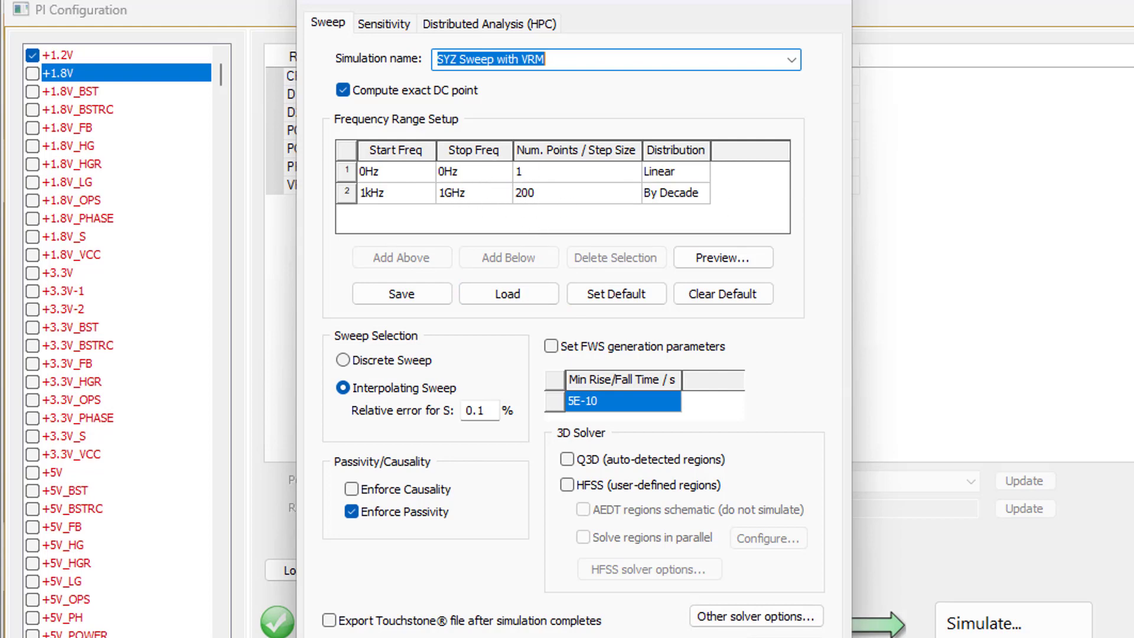
{"action": "key", "text": "alt+Tab"}
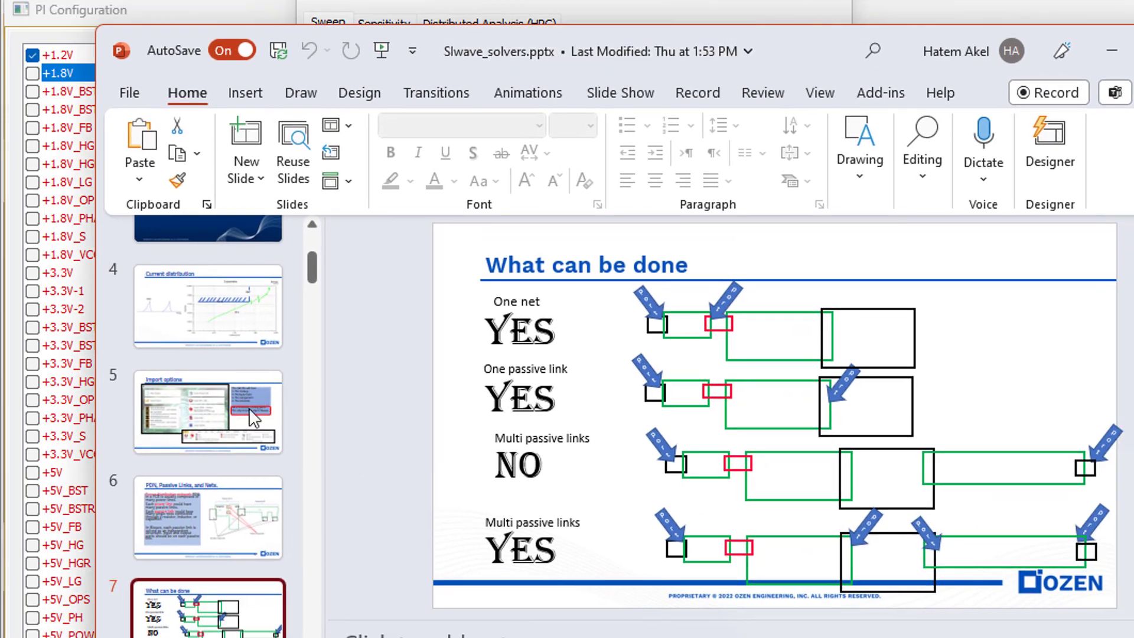
{"action": "left_click", "coordinate": [195, 337]}
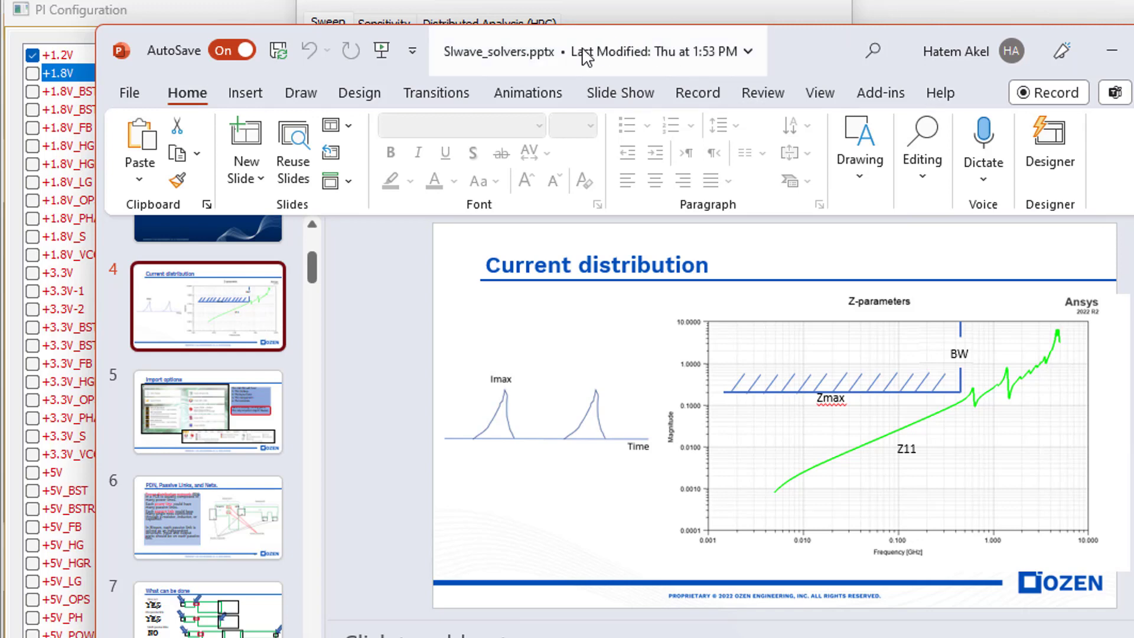
{"action": "key", "text": "alt+Tab"}
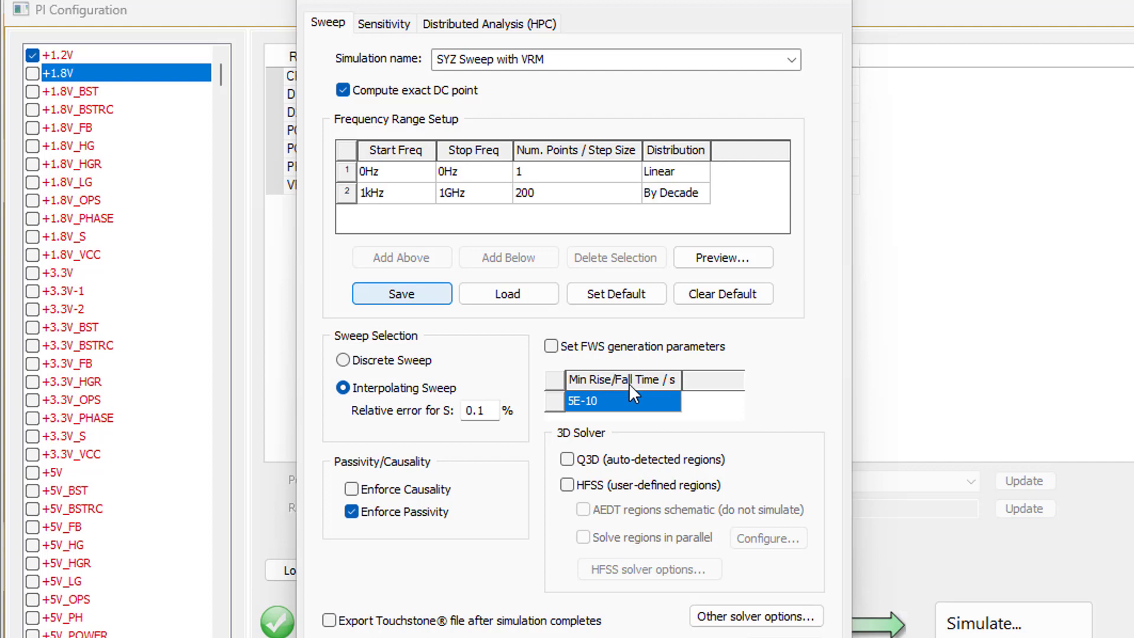
Review the SI/PI, DC, multiprocessing and net processing solver options without changing them, and leave the SYZ sweep setup.
{"action": "left_click", "coordinate": [732, 628]}
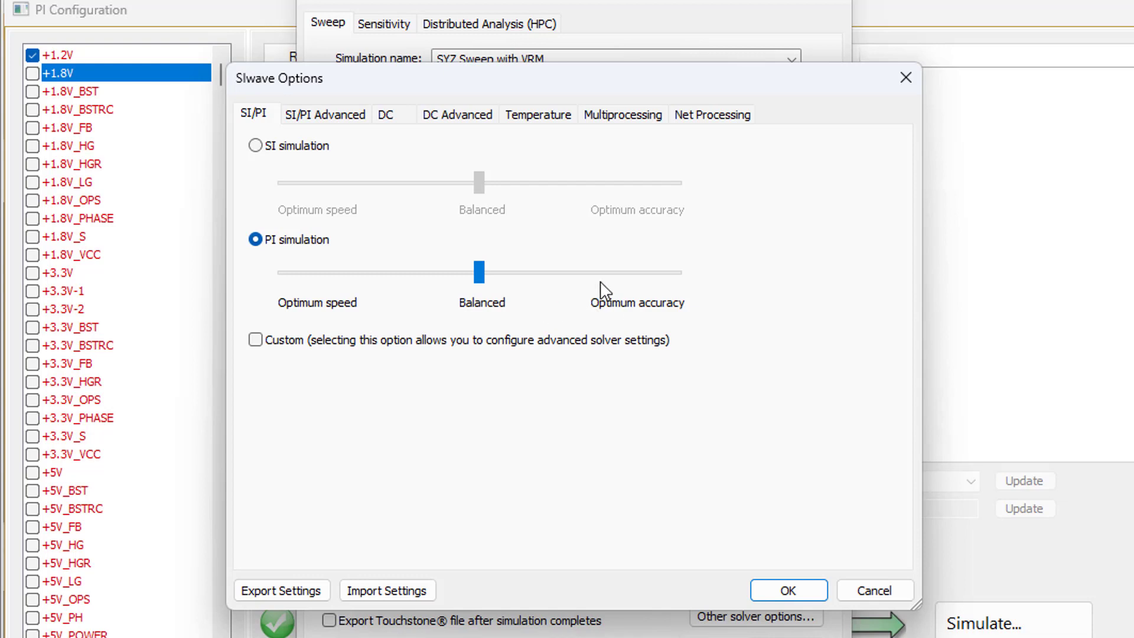
{"action": "left_click", "coordinate": [617, 127]}
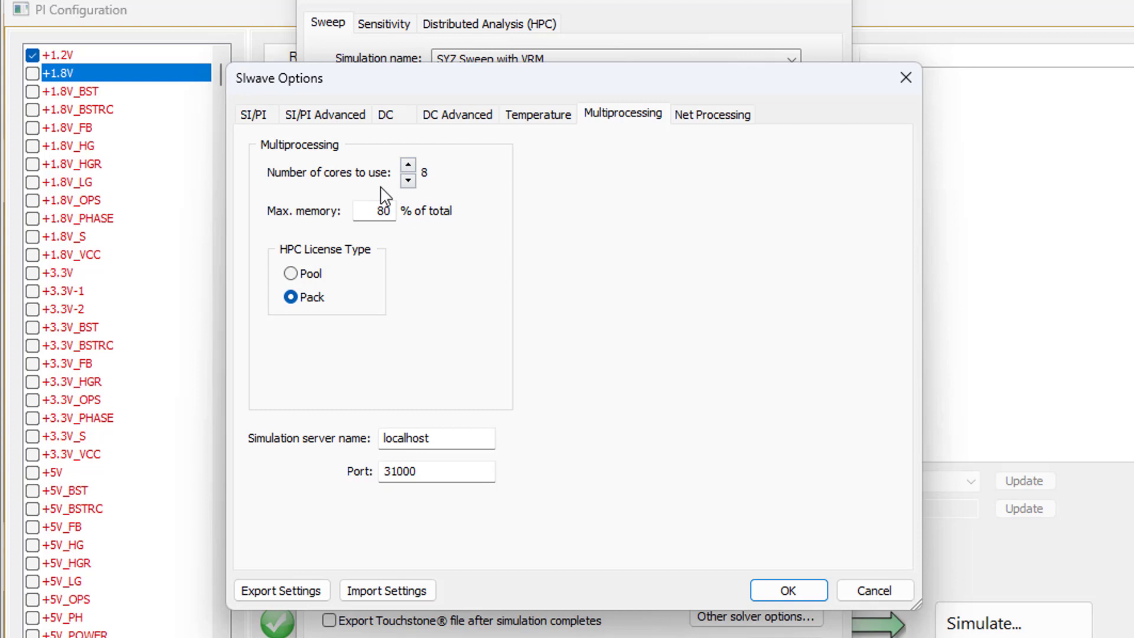
{"action": "left_click", "coordinate": [704, 118]}
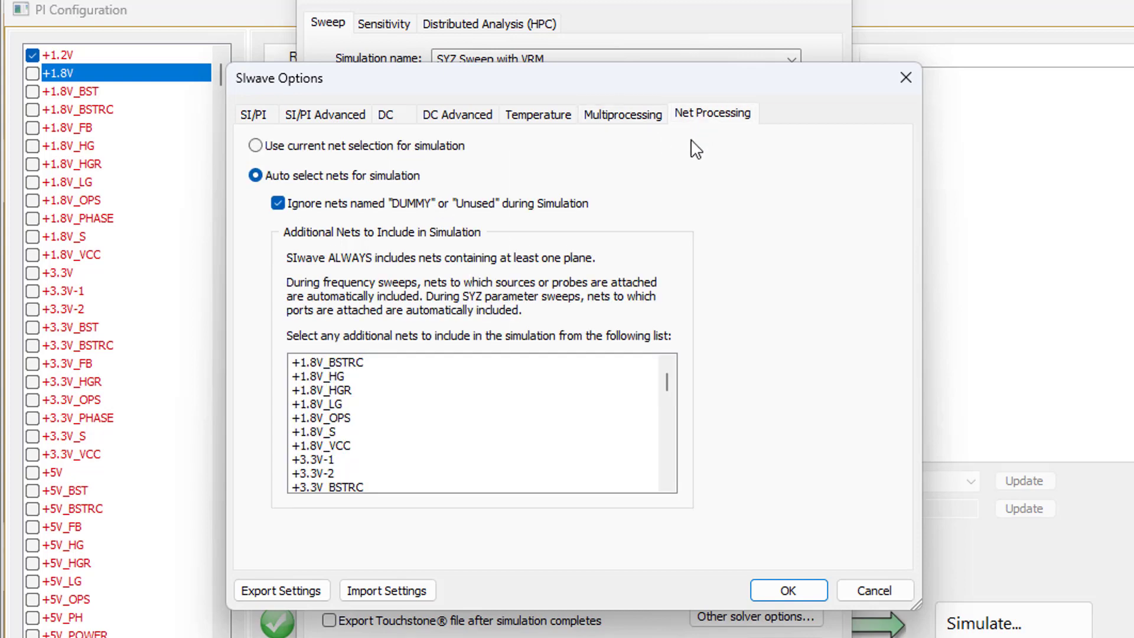
{"action": "left_click", "coordinate": [535, 126]}
{"action": "left_click", "coordinate": [463, 126]}
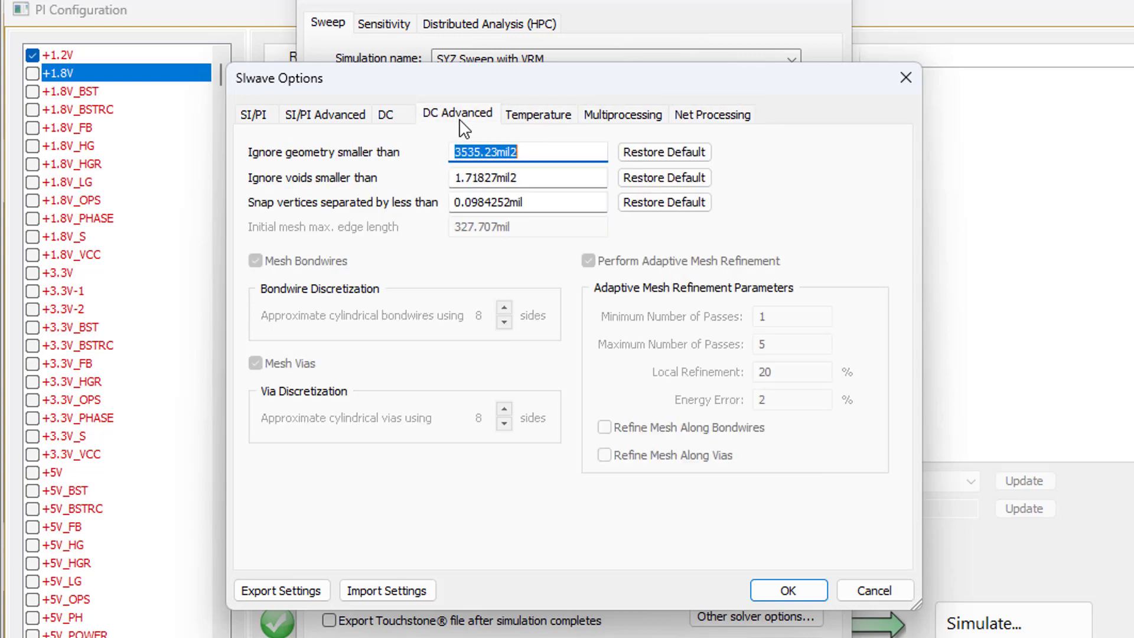
{"action": "left_click", "coordinate": [384, 126]}
{"action": "left_click", "coordinate": [319, 121]}
{"action": "left_click", "coordinate": [254, 117]}
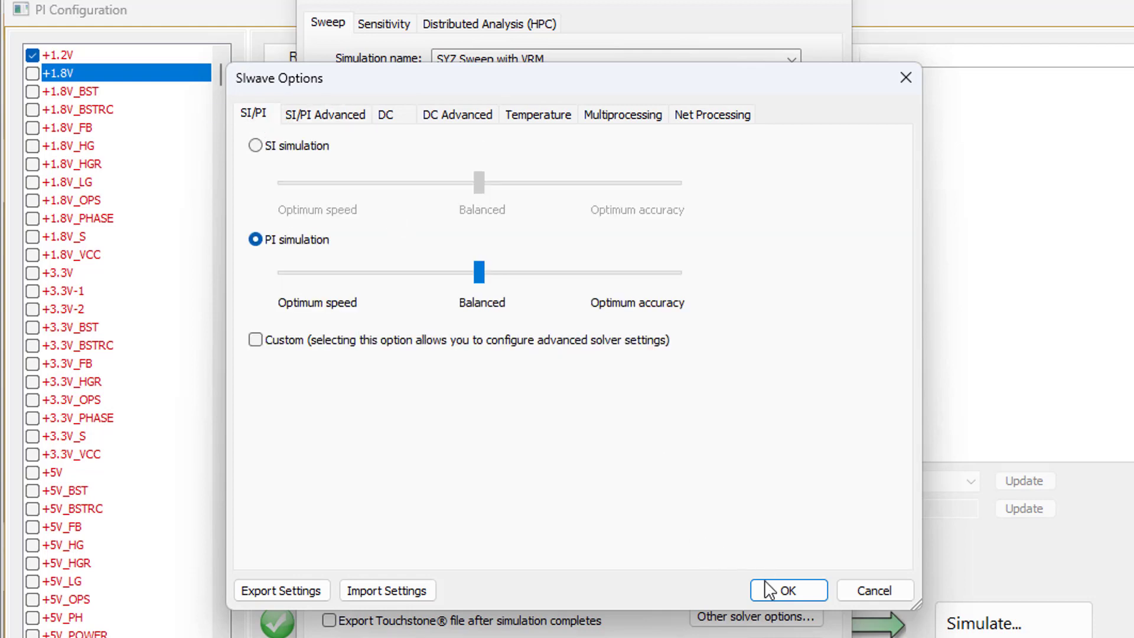
{"action": "left_click", "coordinate": [850, 591]}
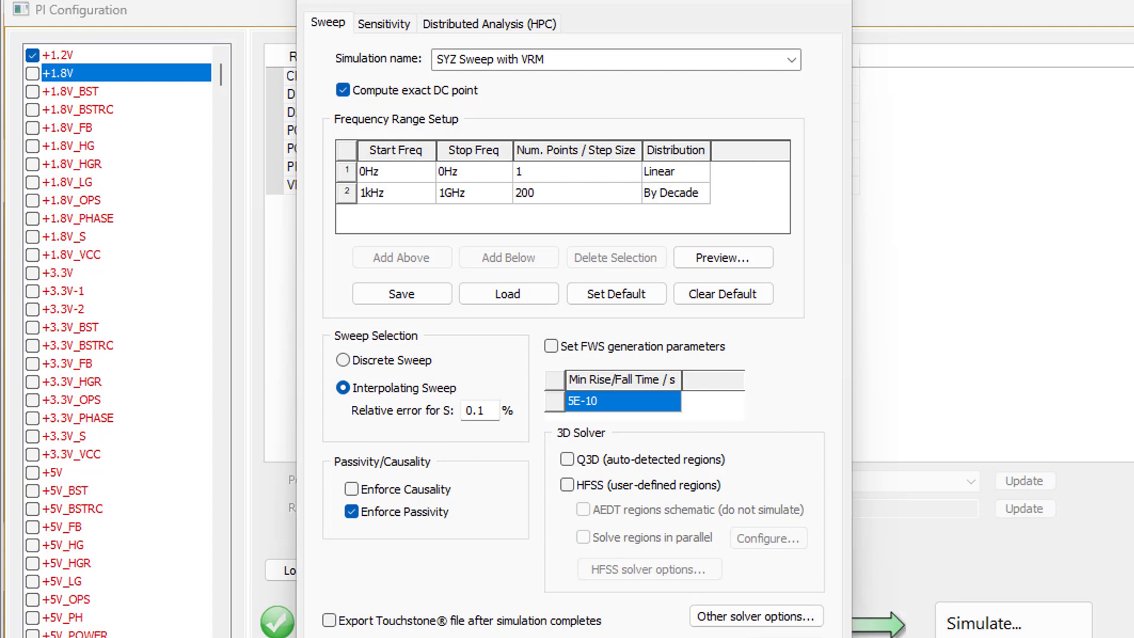
{"action": "key", "text": "Return"}
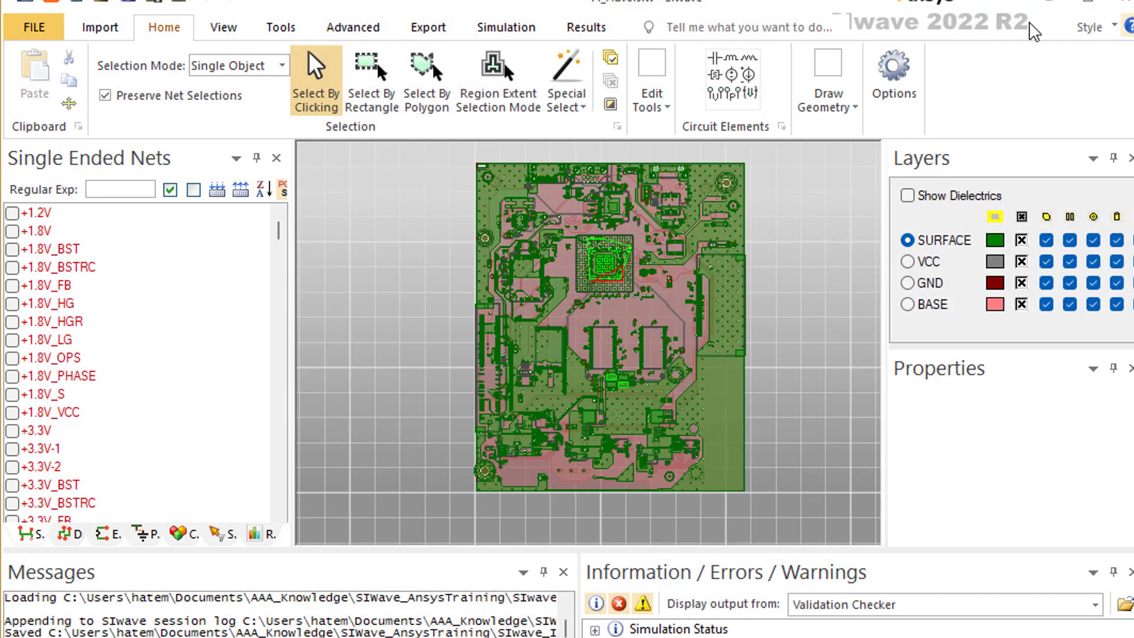
Open the magnitude plot of the SYZ Sweep 2 results and display its S-parameters.
{"action": "left_click", "coordinate": [262, 533]}
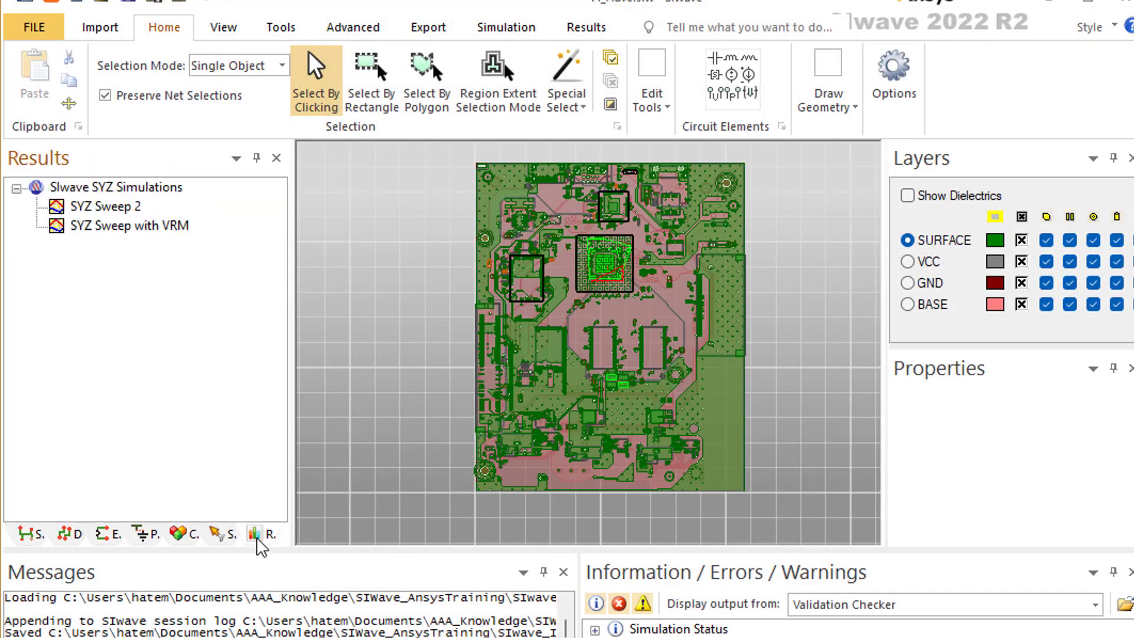
{"action": "left_click", "coordinate": [109, 207]}
{"action": "right_click", "coordinate": [110, 209]}
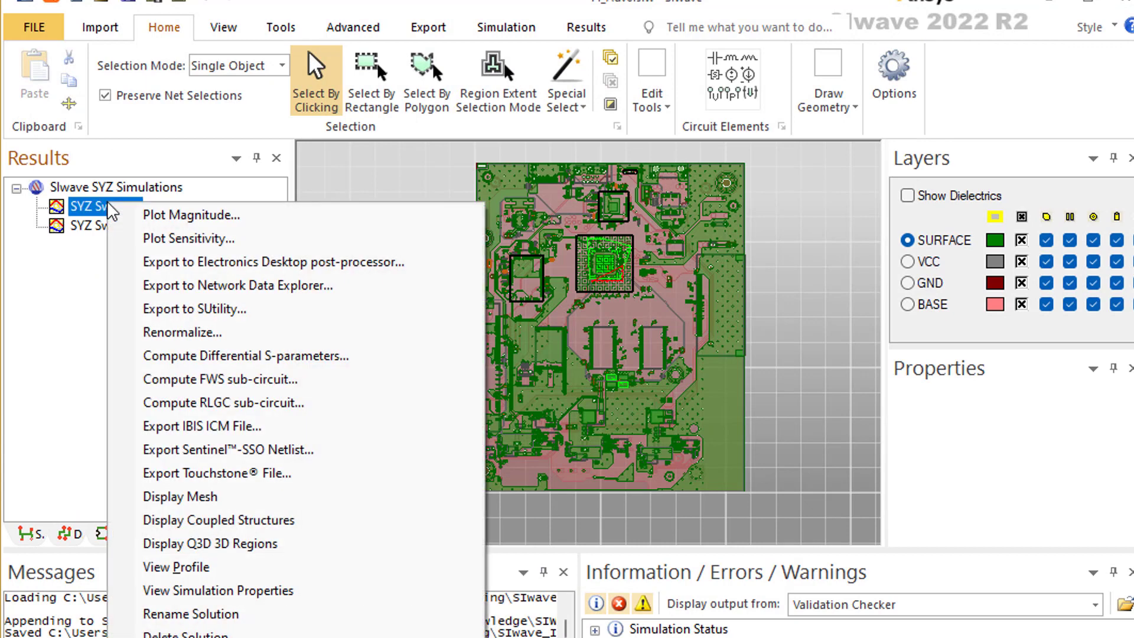
{"action": "left_click", "coordinate": [167, 216]}
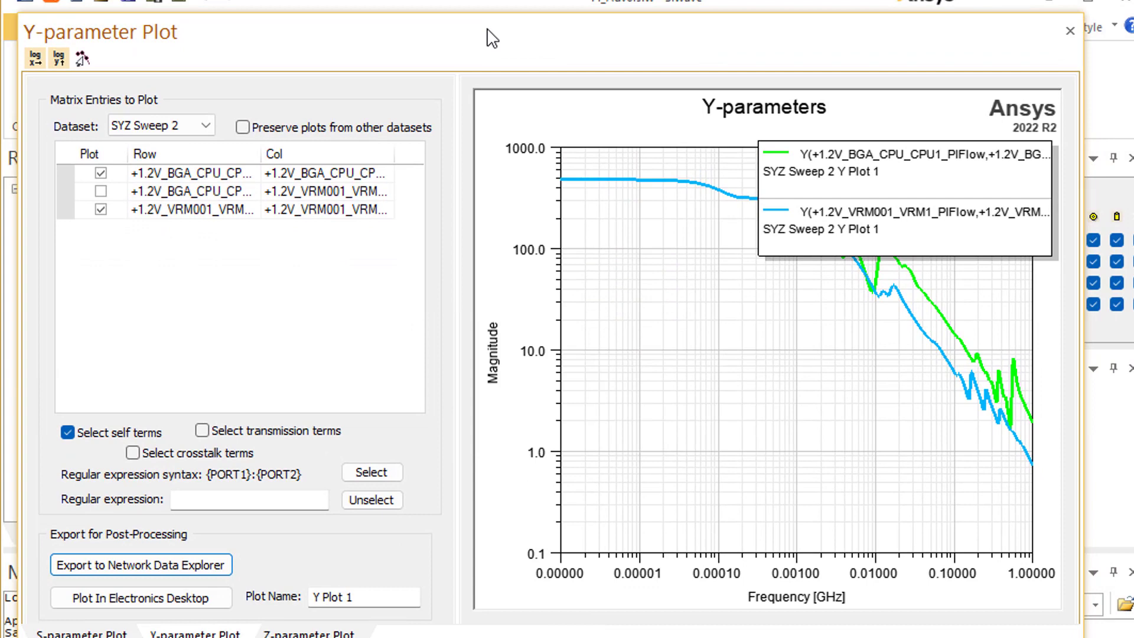
{"action": "left_click", "coordinate": [95, 633]}
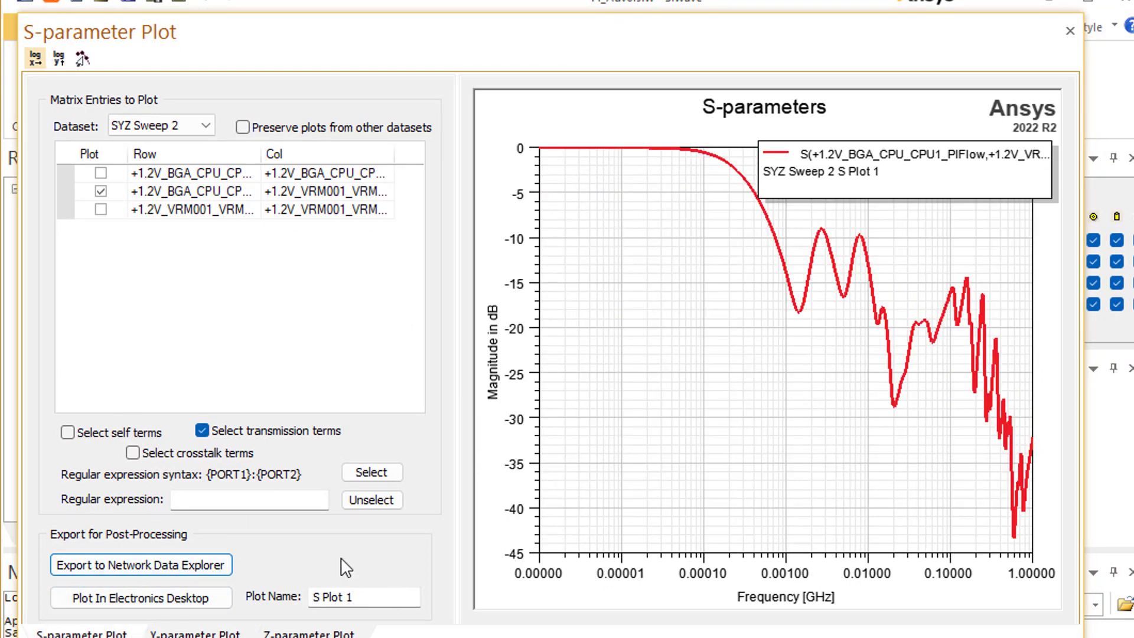
Compare the S-parameter curves with self, transmission and crosstalk terms switched on and off, ending with no terms plotted.
{"action": "left_click", "coordinate": [93, 438]}
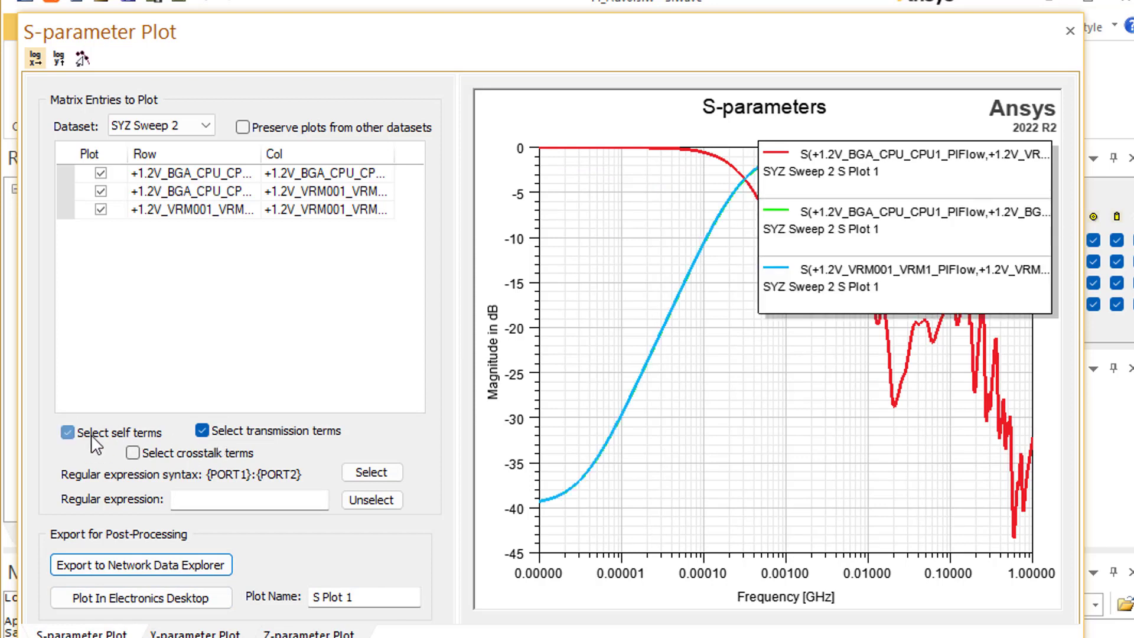
{"action": "left_click", "coordinate": [202, 430]}
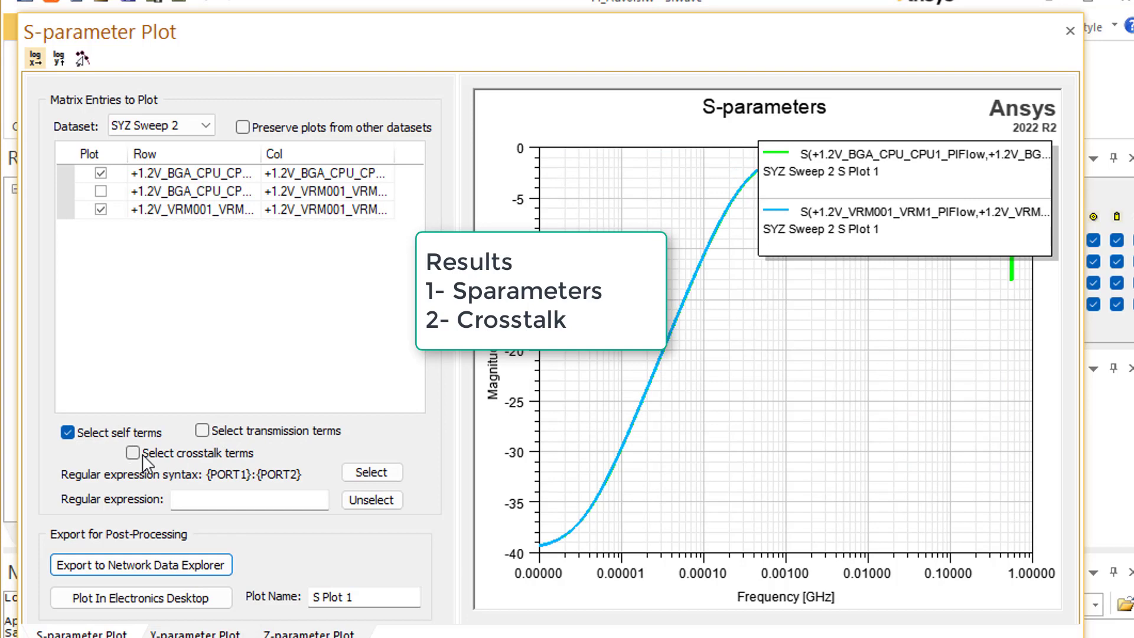
{"action": "left_click", "coordinate": [202, 430]}
{"action": "left_click", "coordinate": [94, 431]}
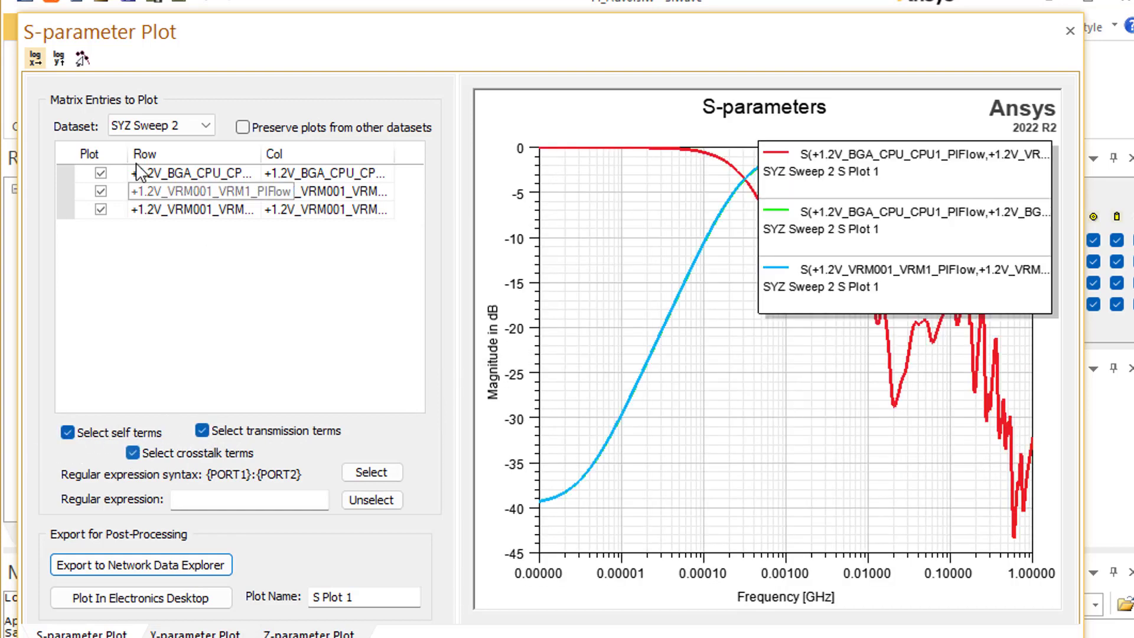
{"action": "left_click", "coordinate": [202, 430]}
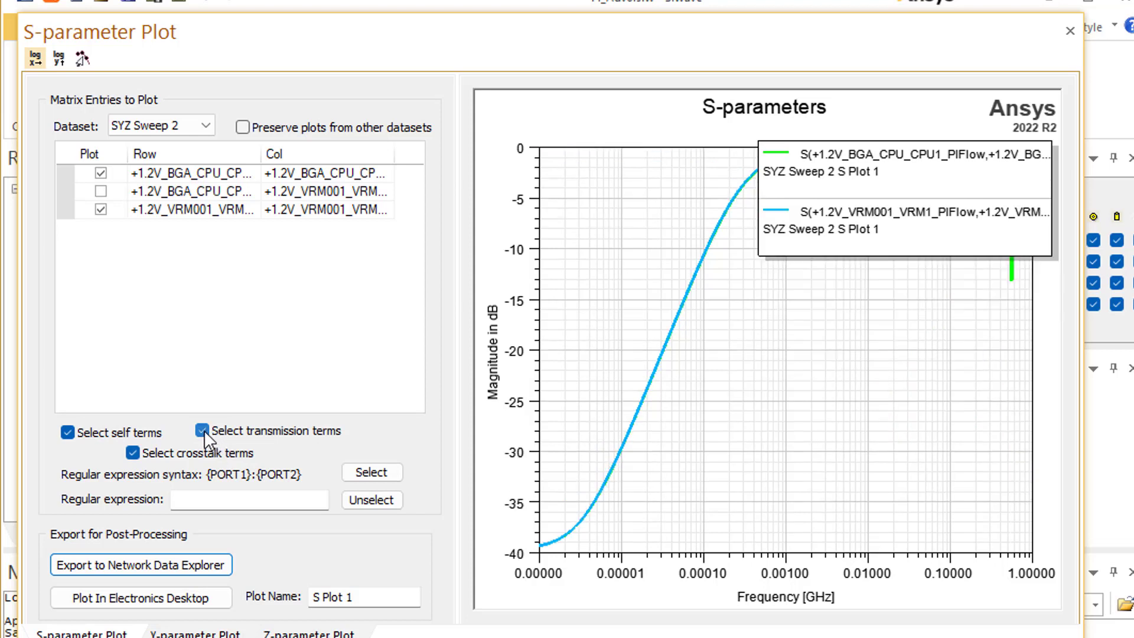
{"action": "left_click", "coordinate": [132, 453]}
{"action": "left_click", "coordinate": [67, 432]}
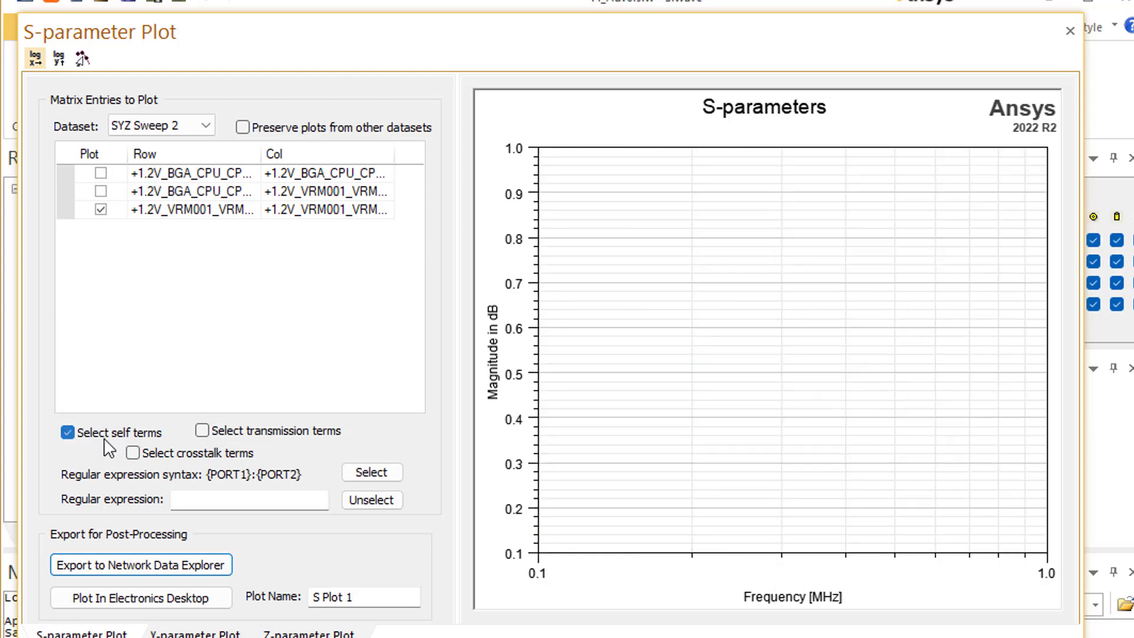
{"action": "left_click", "coordinate": [202, 431]}
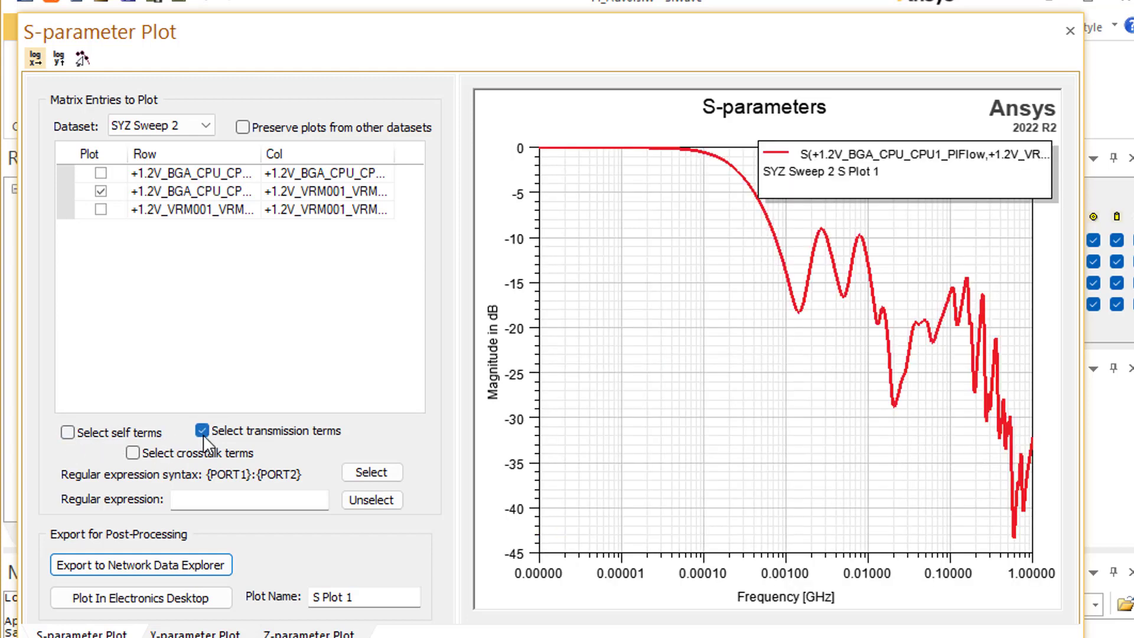
{"action": "left_click", "coordinate": [202, 431]}
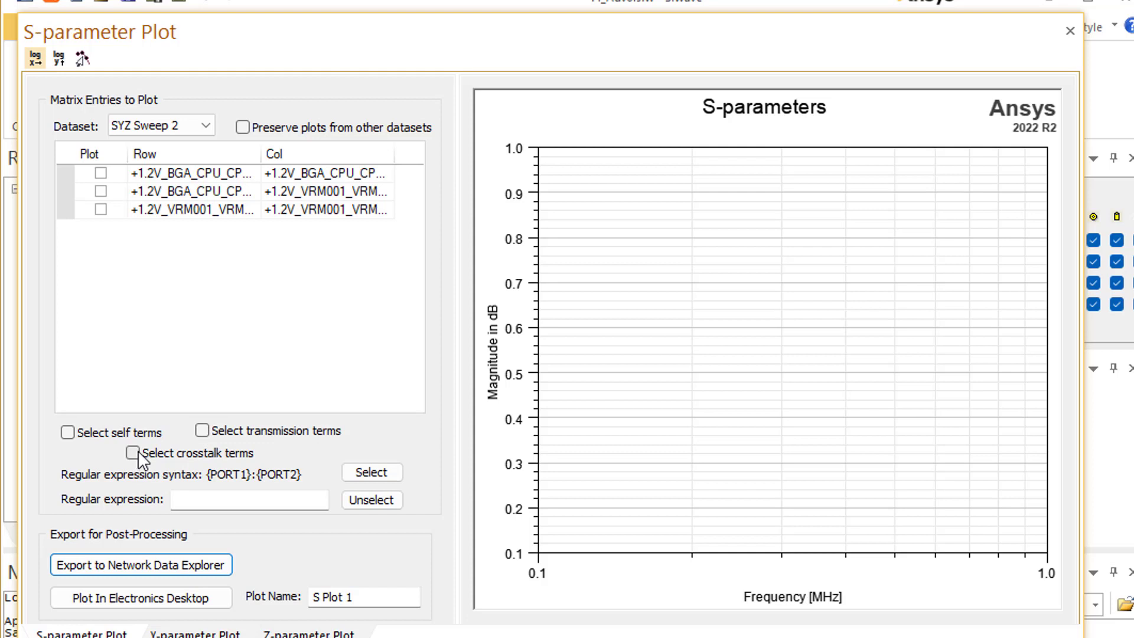
Plot the S-parameter self terms, check them against the crosstalk term selection, and close the plot.
{"action": "left_click", "coordinate": [67, 432]}
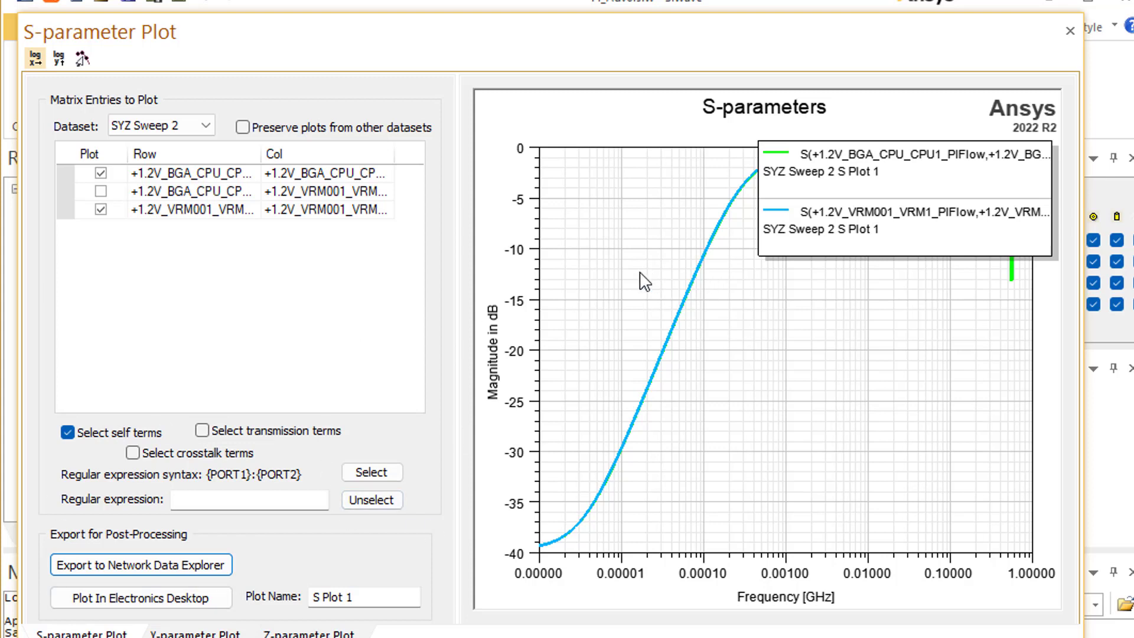
{"action": "left_click", "coordinate": [133, 453]}
{"action": "left_click", "coordinate": [66, 433]}
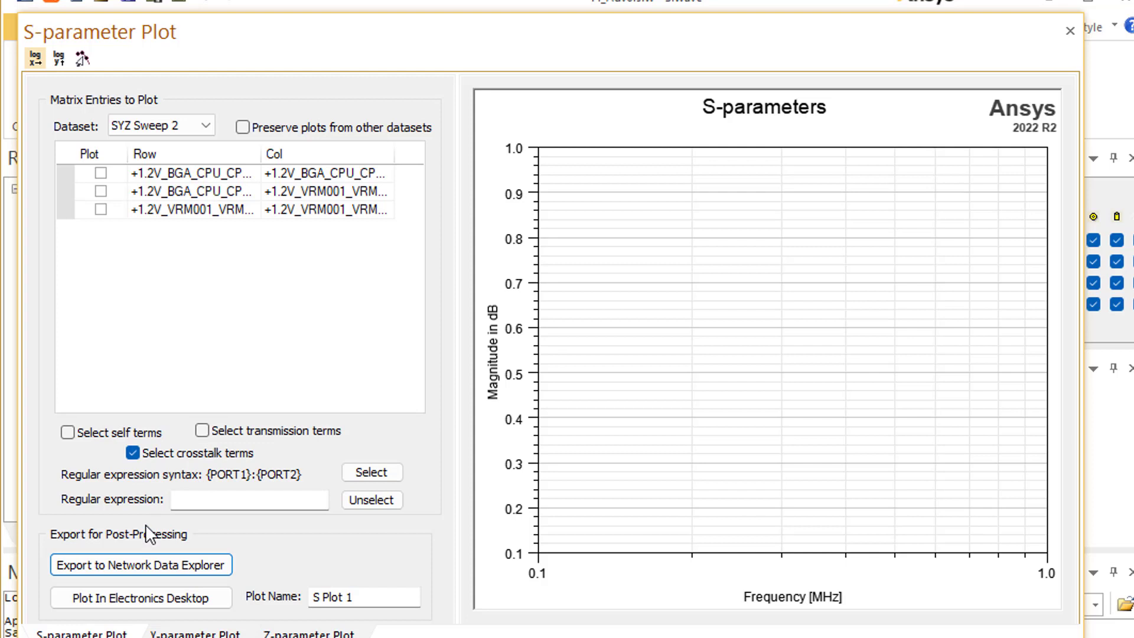
{"action": "left_click", "coordinate": [83, 432]}
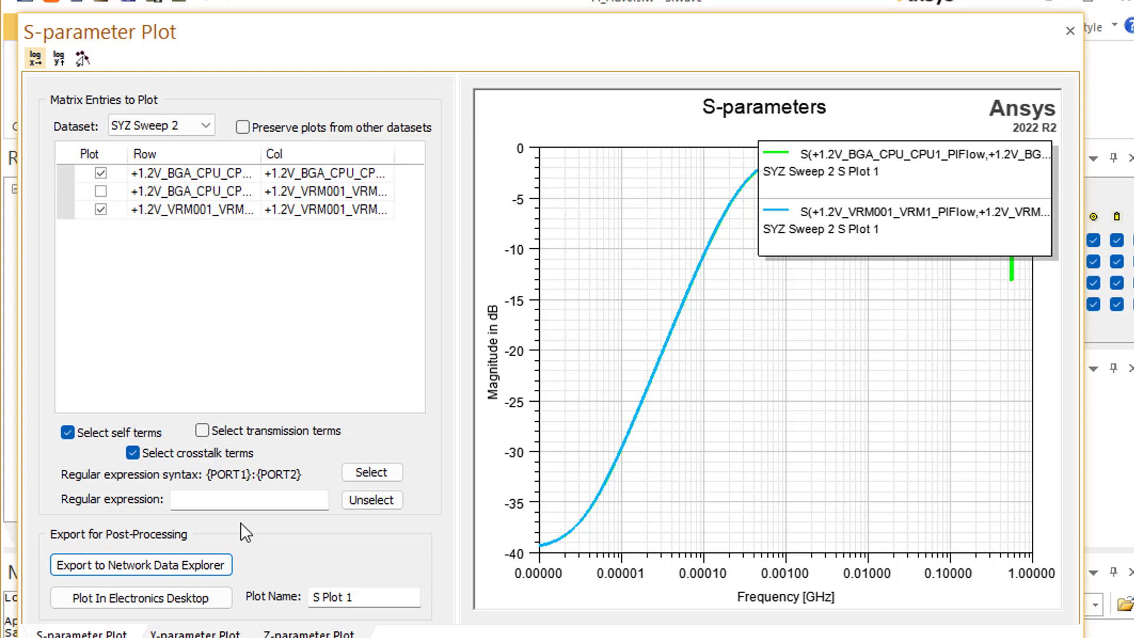
{"action": "left_click", "coordinate": [1069, 31]}
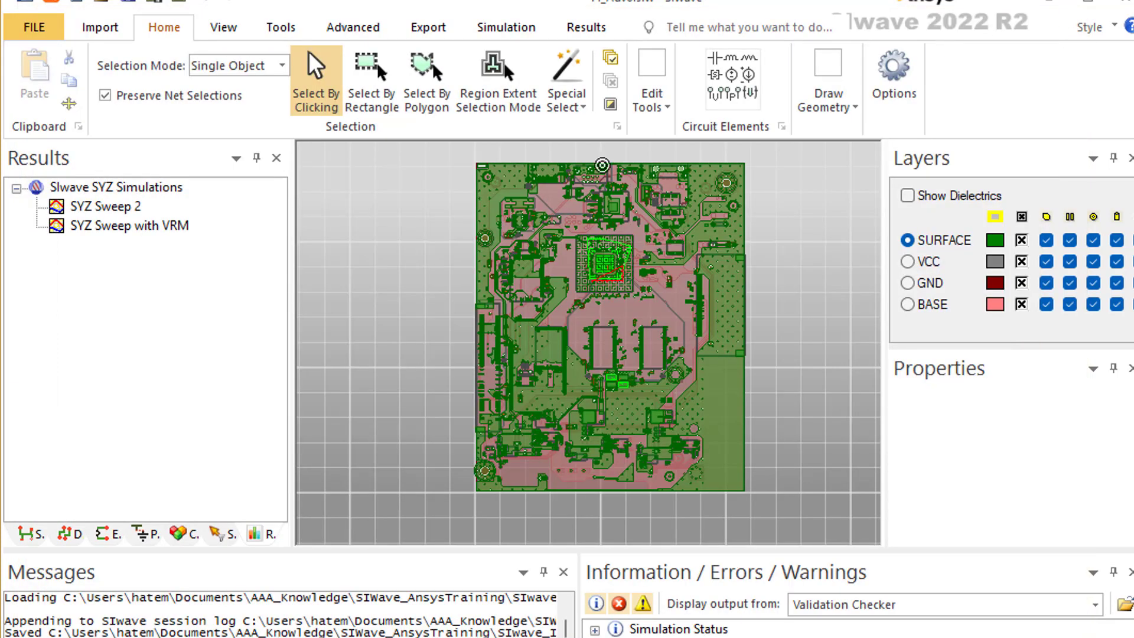
Check the port reference impedances of SYZ Sweep 2 in the renormalization settings, cancel them and reopen the magnitude plot.
{"action": "right_click", "coordinate": [109, 211]}
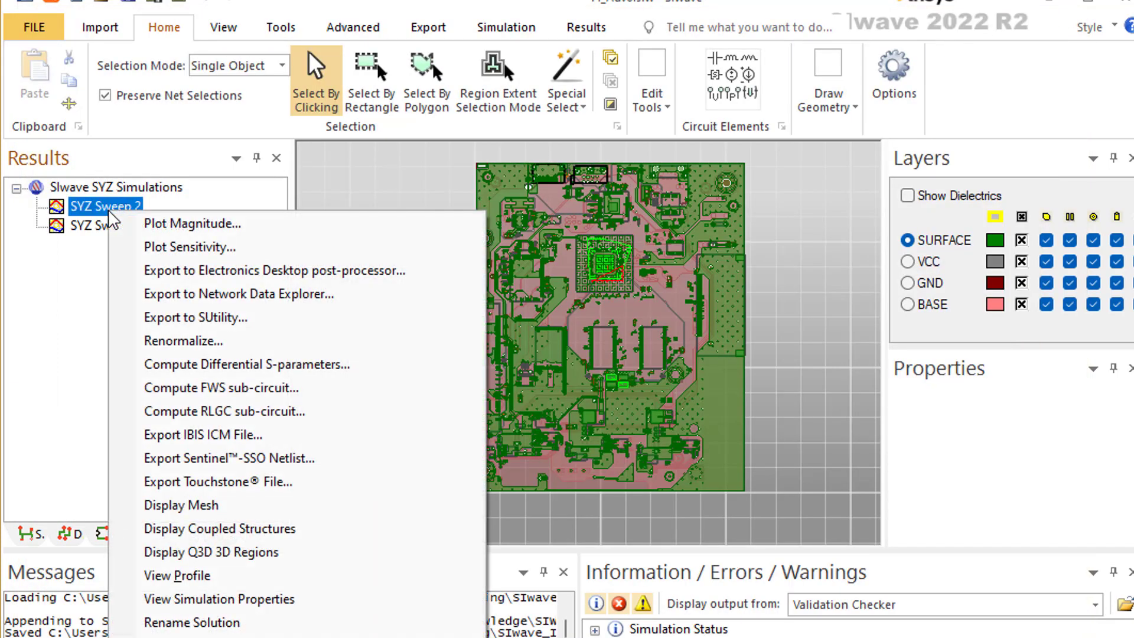
{"action": "left_click", "coordinate": [169, 343]}
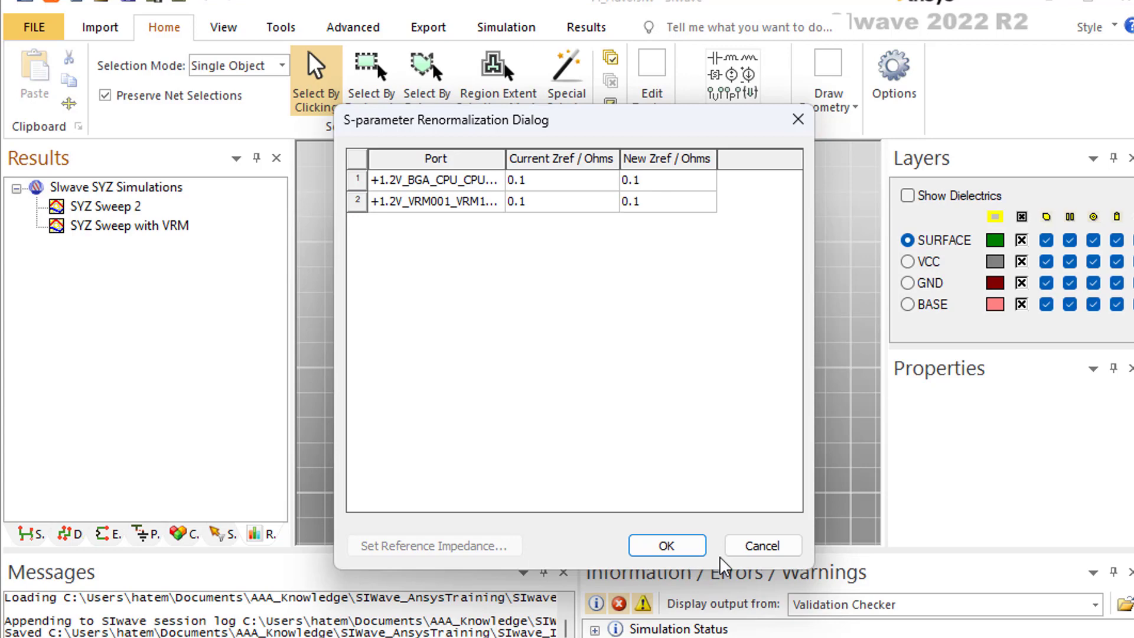
{"action": "left_click", "coordinate": [753, 542]}
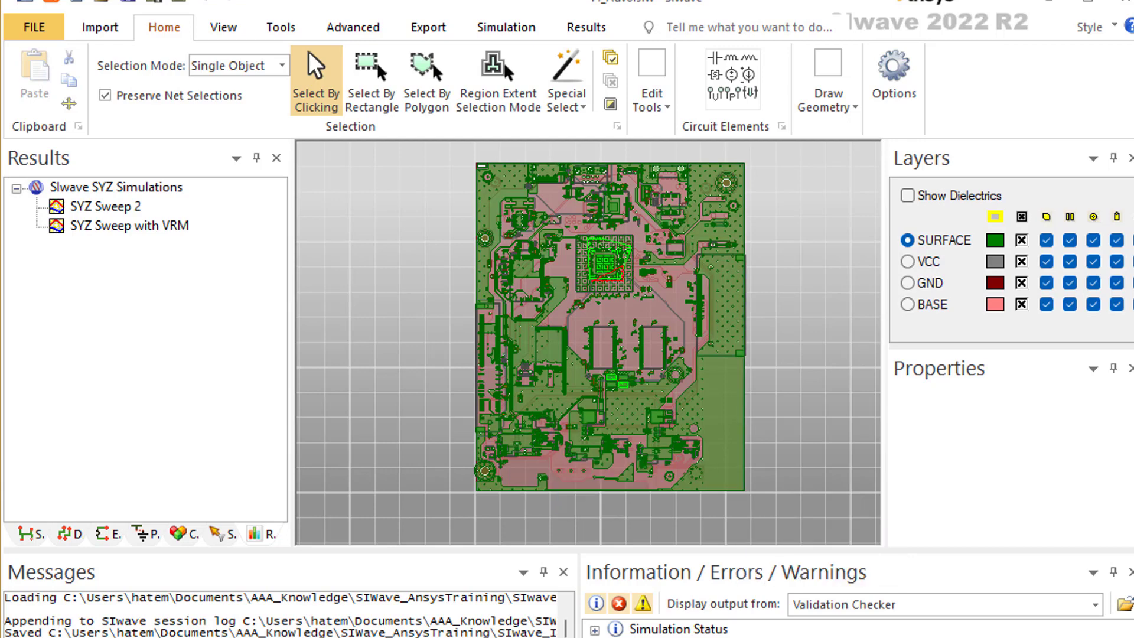
{"action": "right_click", "coordinate": [109, 203]}
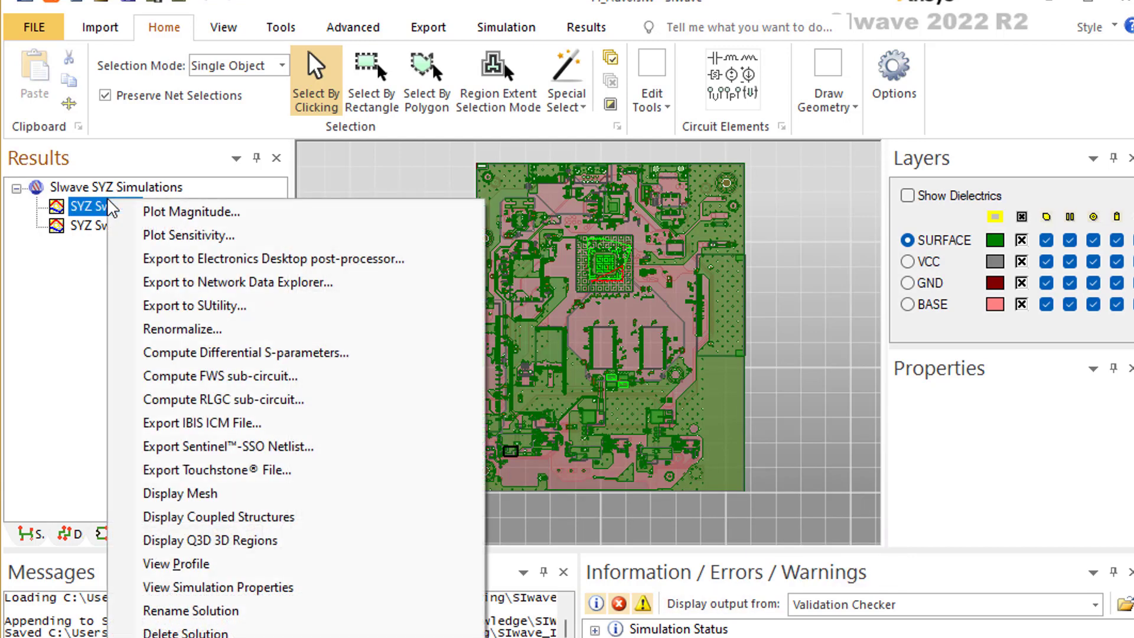
{"action": "left_click", "coordinate": [148, 214]}
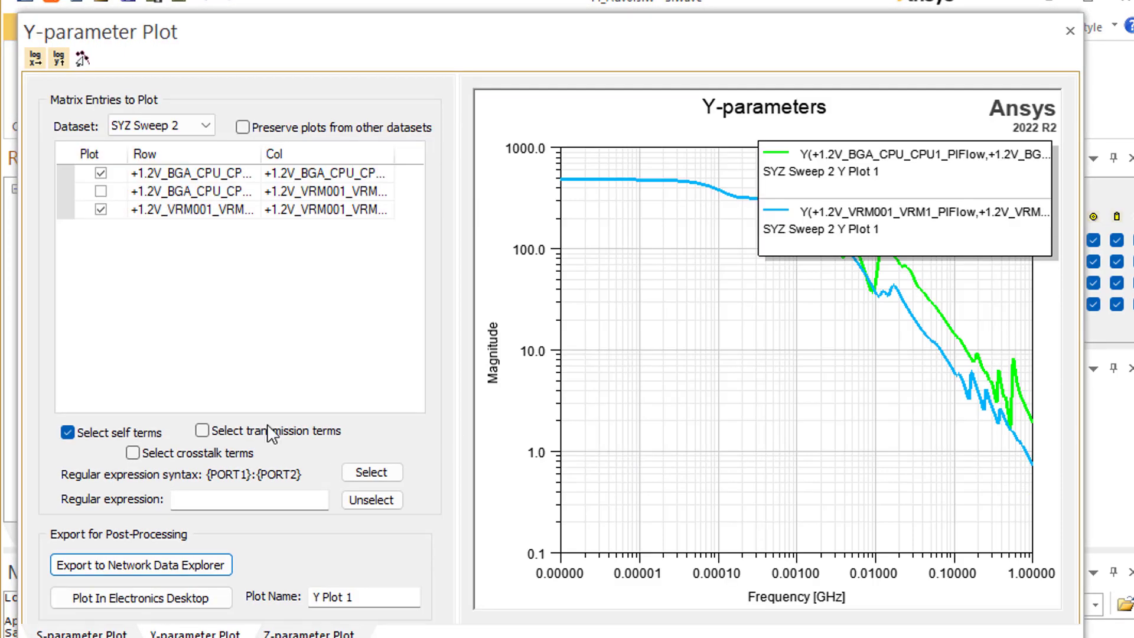
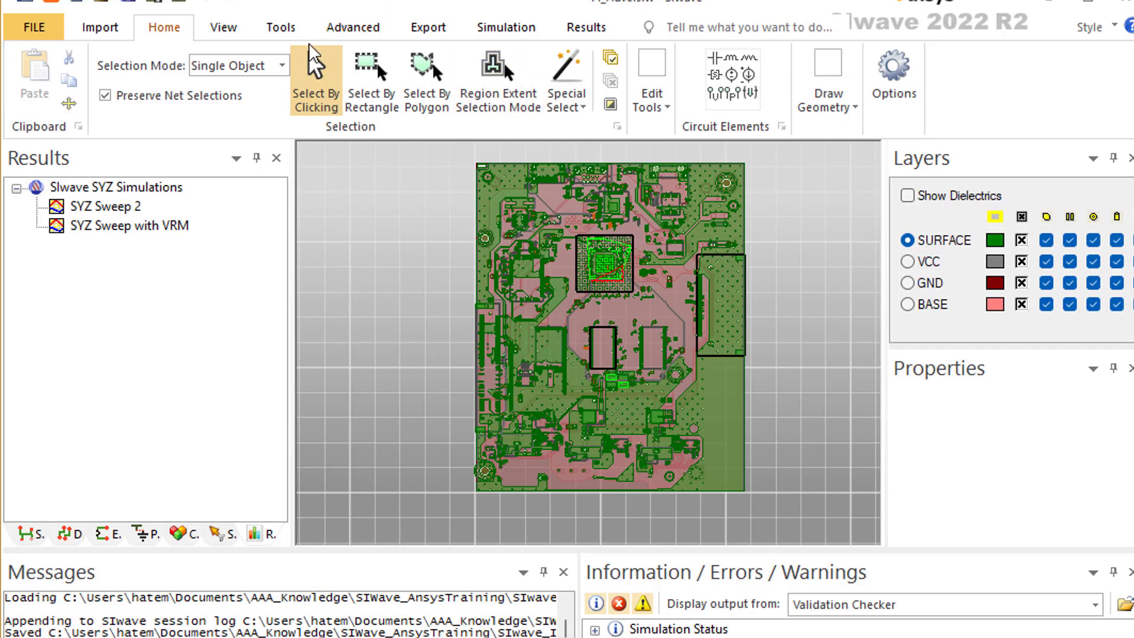
Start generating circuit elements on components, with part VRM001 and reference designator VRM1 as the positive terminal component.
{"action": "left_click", "coordinate": [281, 29]}
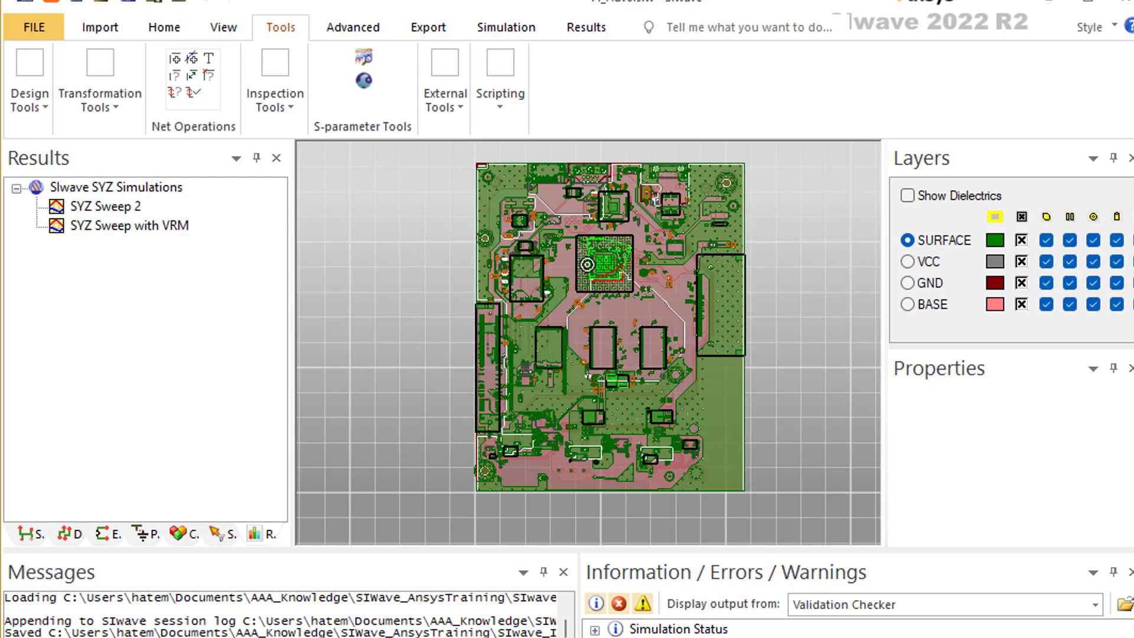
{"action": "left_click", "coordinate": [46, 108]}
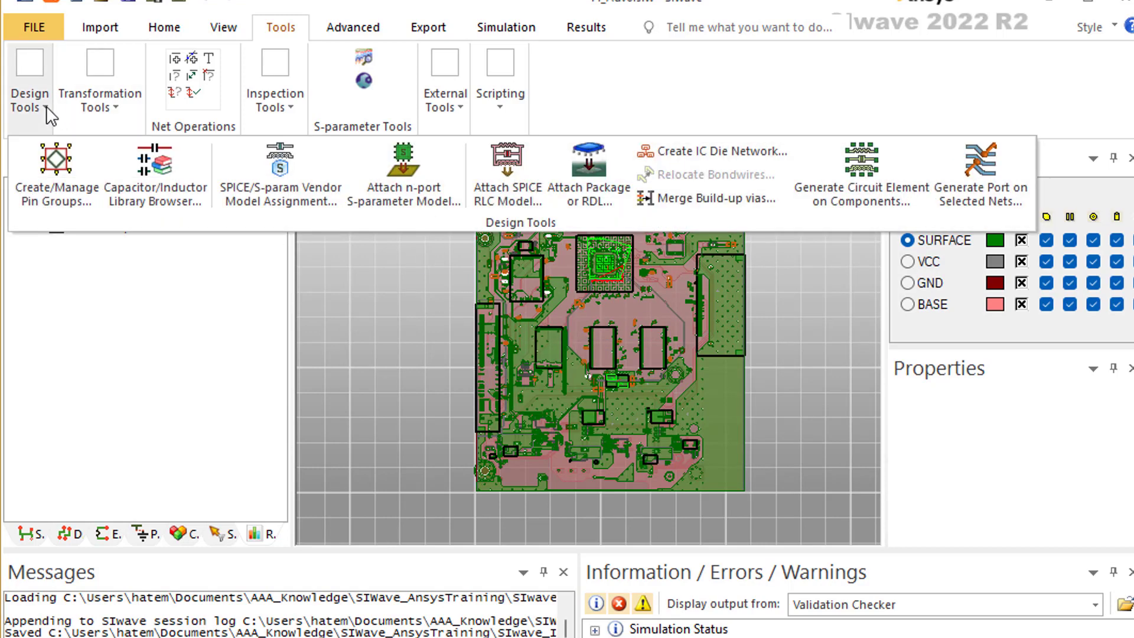
{"action": "left_click", "coordinate": [860, 178]}
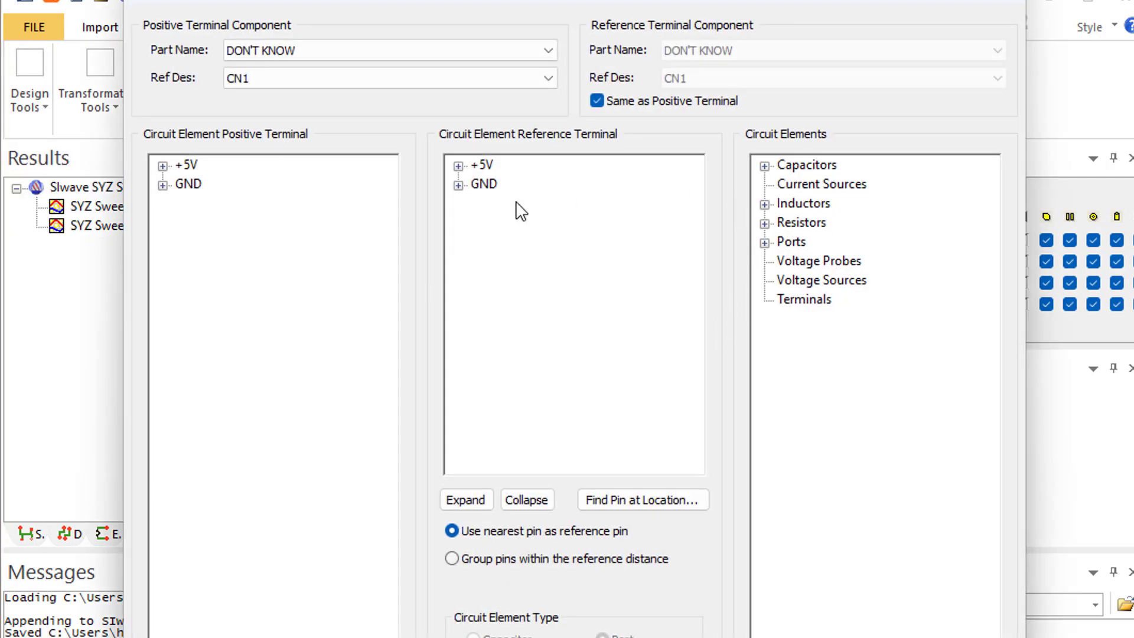
{"action": "left_click", "coordinate": [394, 53]}
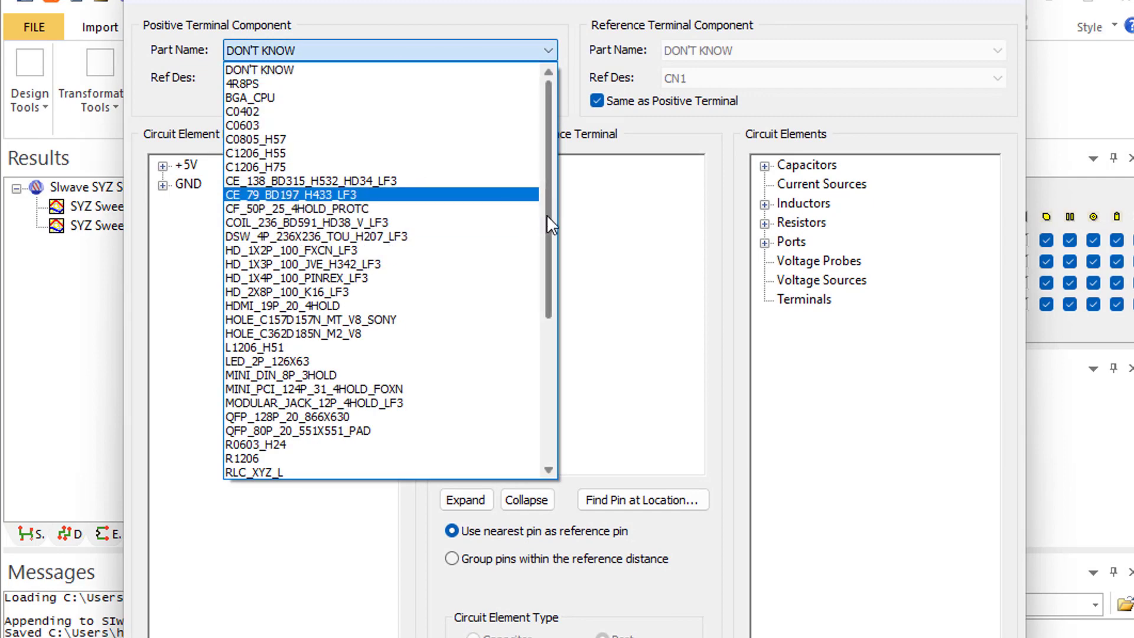
{"action": "left_click_drag", "start_coordinate": [547, 198], "coordinate": [545, 435]}
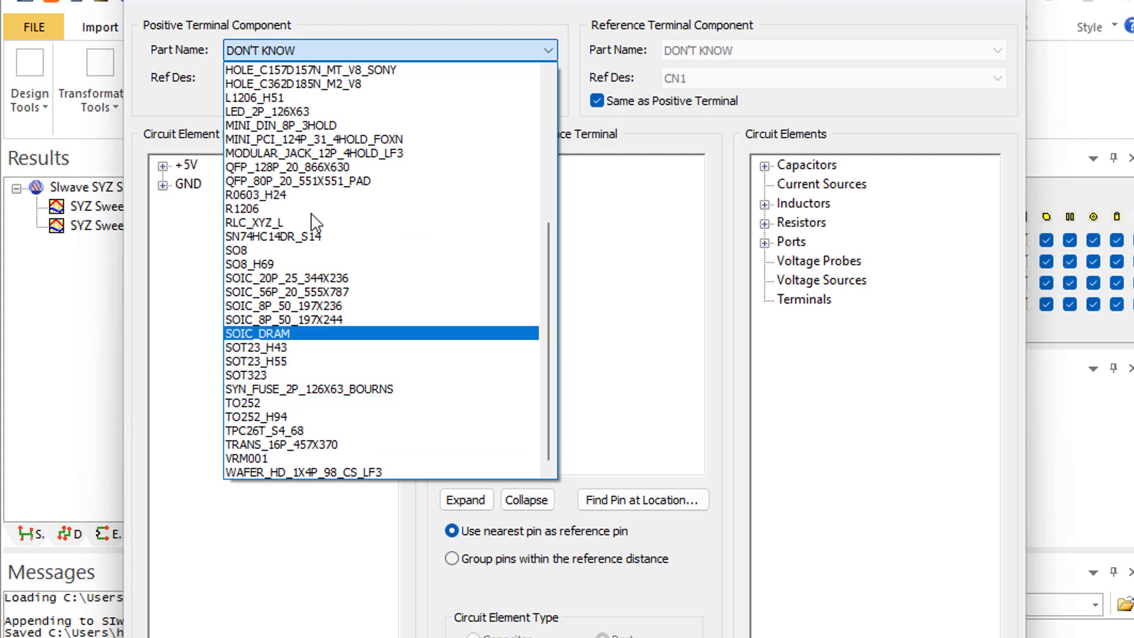
{"action": "left_click", "coordinate": [270, 458]}
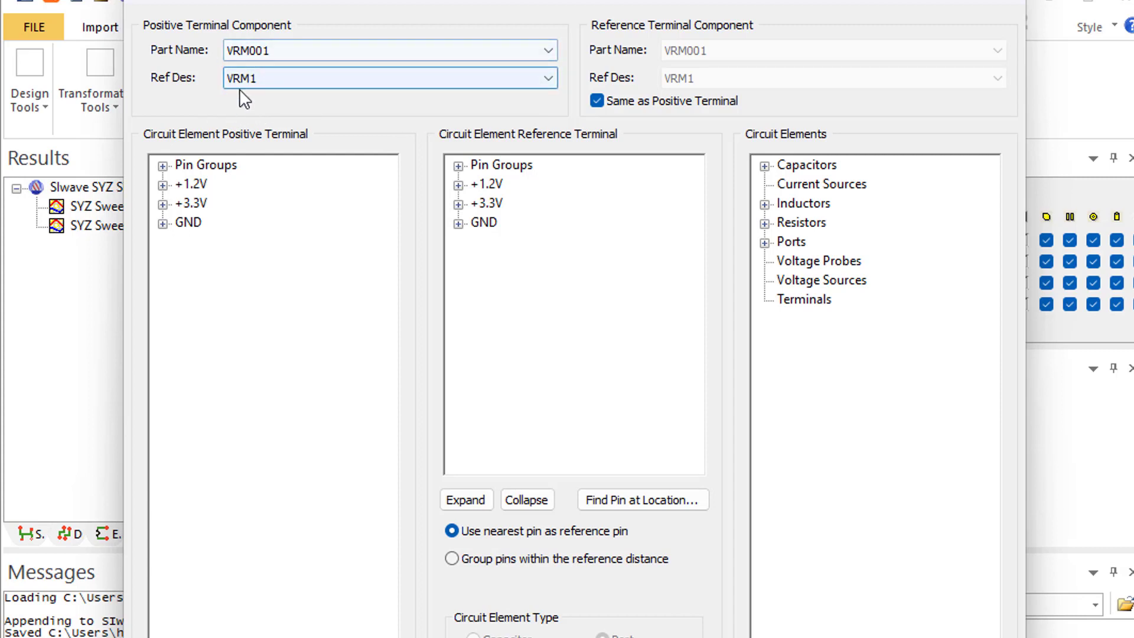
{"action": "left_click", "coordinate": [340, 77]}
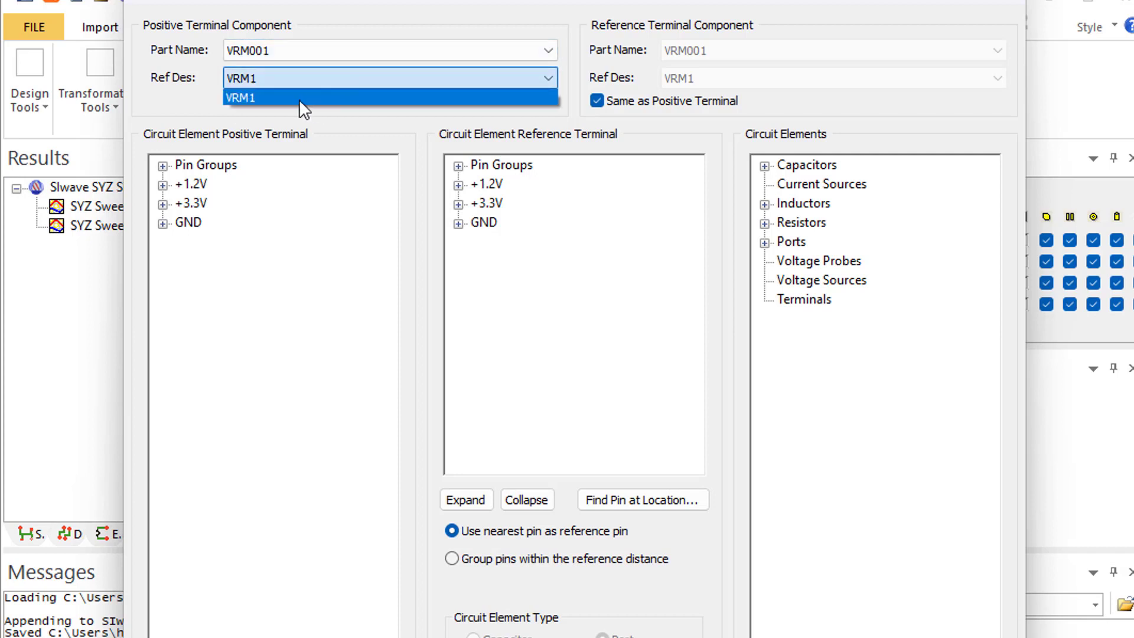
{"action": "left_click", "coordinate": [236, 97]}
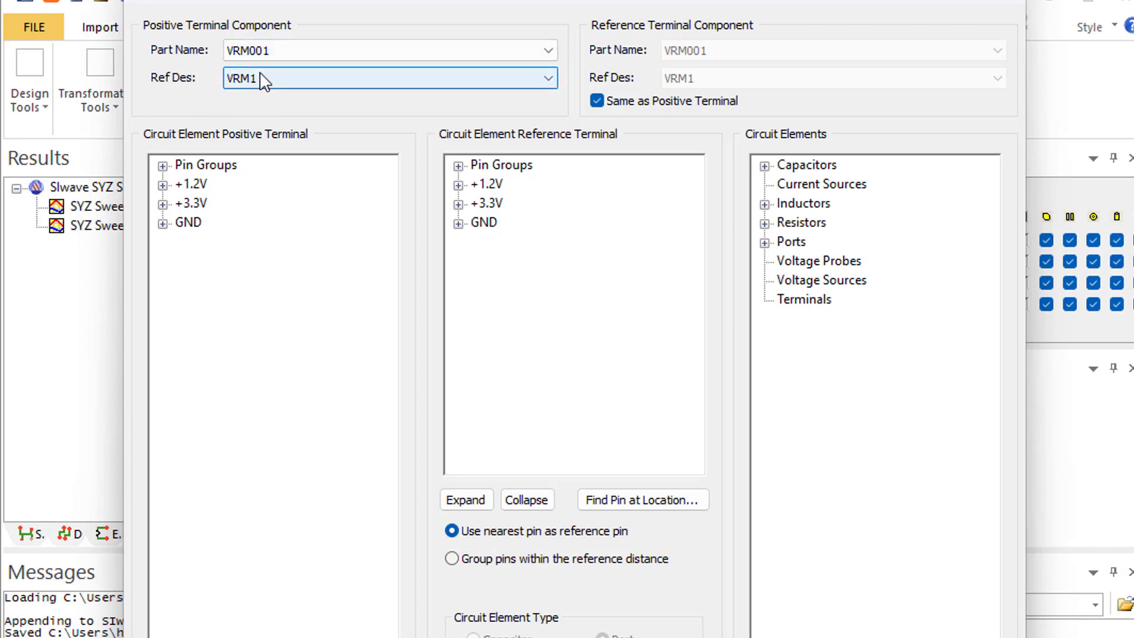
Try an inductor between the +1.2V_VRM001_VRM1_PIFlow and GND_VRM001_VRM1_PIFlow pin groups, cancel its parameters and close the circuit element generator.
{"action": "left_click", "coordinate": [162, 166]}
{"action": "left_click", "coordinate": [246, 184]}
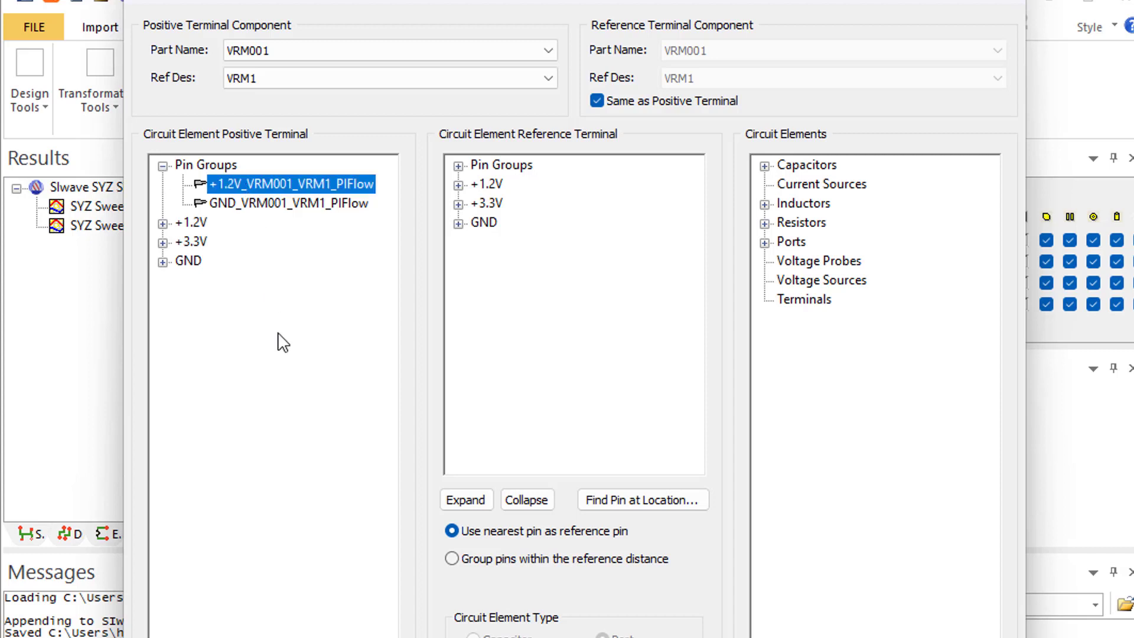
{"action": "left_click", "coordinate": [459, 166]}
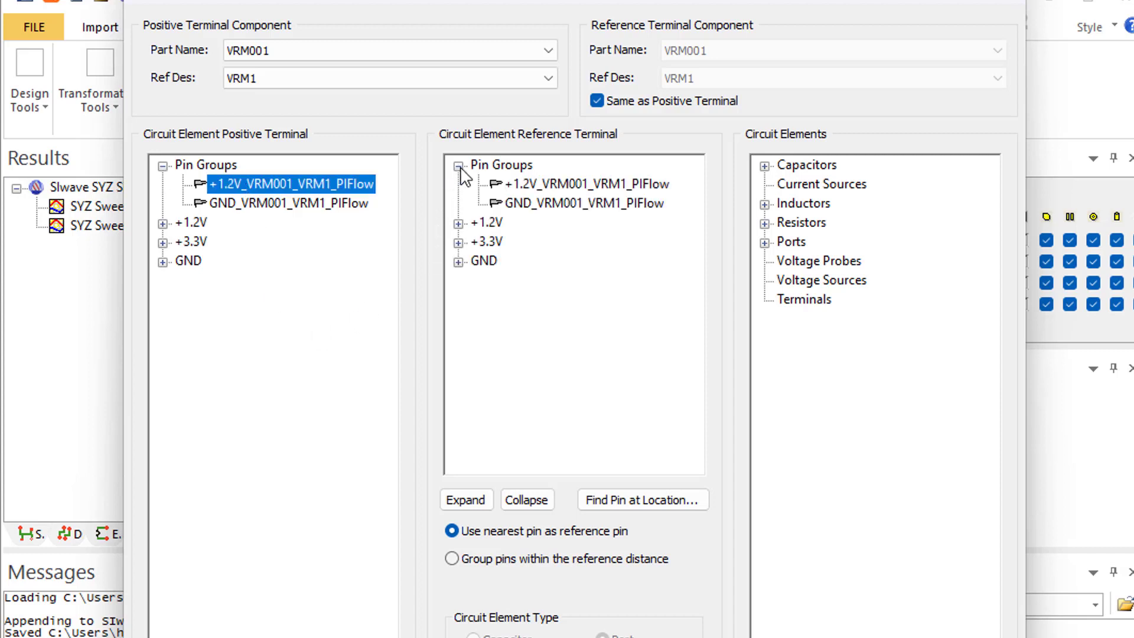
{"action": "left_click", "coordinate": [549, 204]}
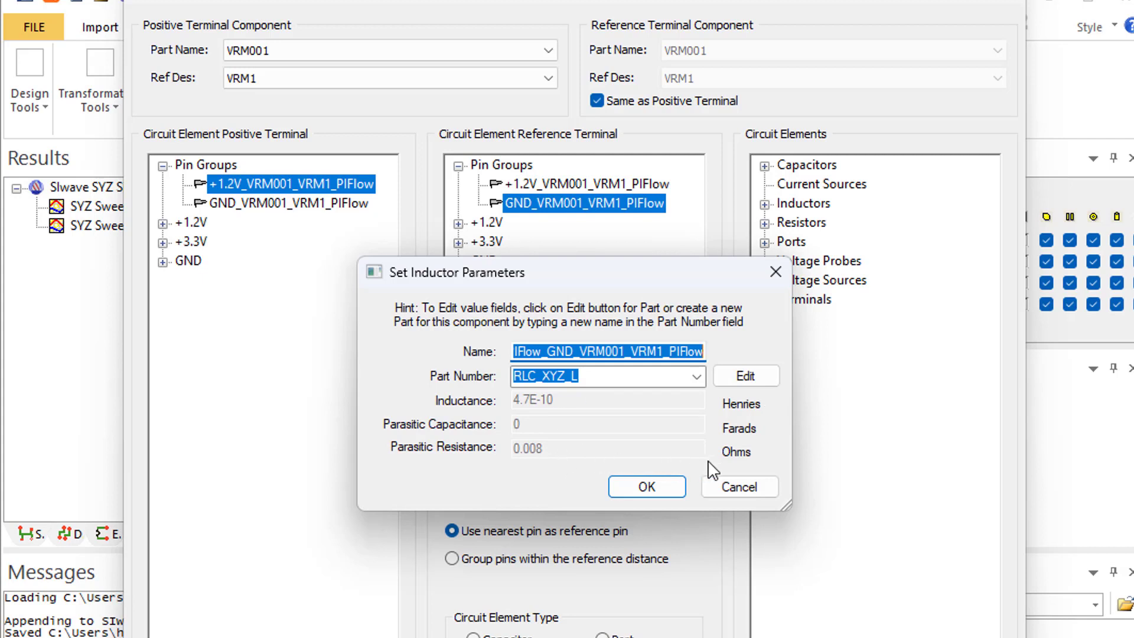
{"action": "left_click", "coordinate": [747, 487]}
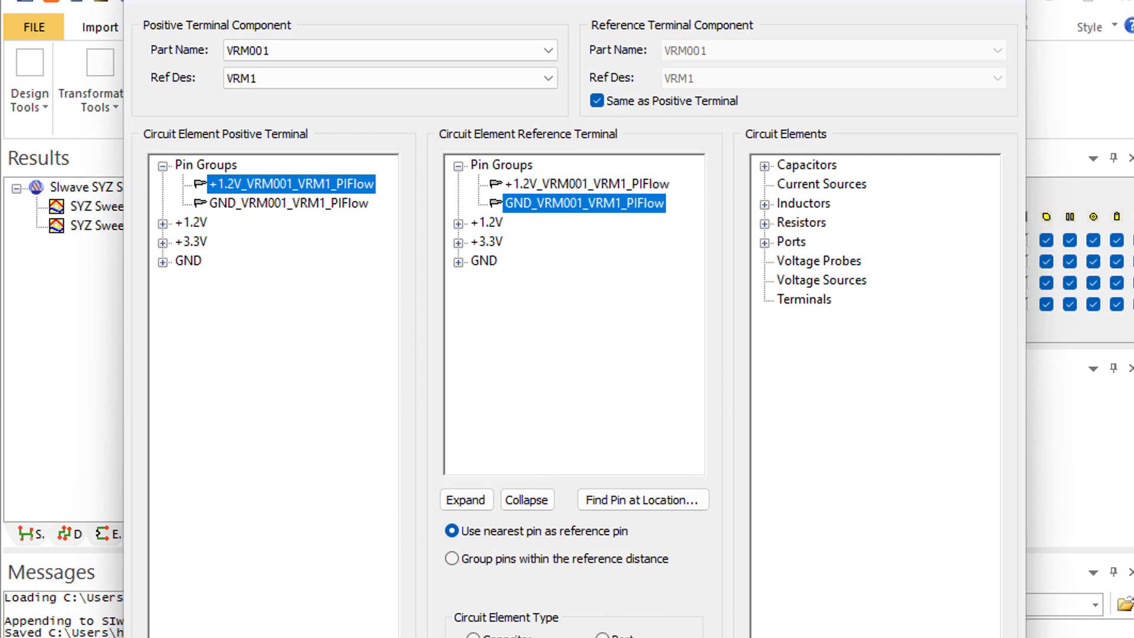
{"action": "key", "text": "Return"}
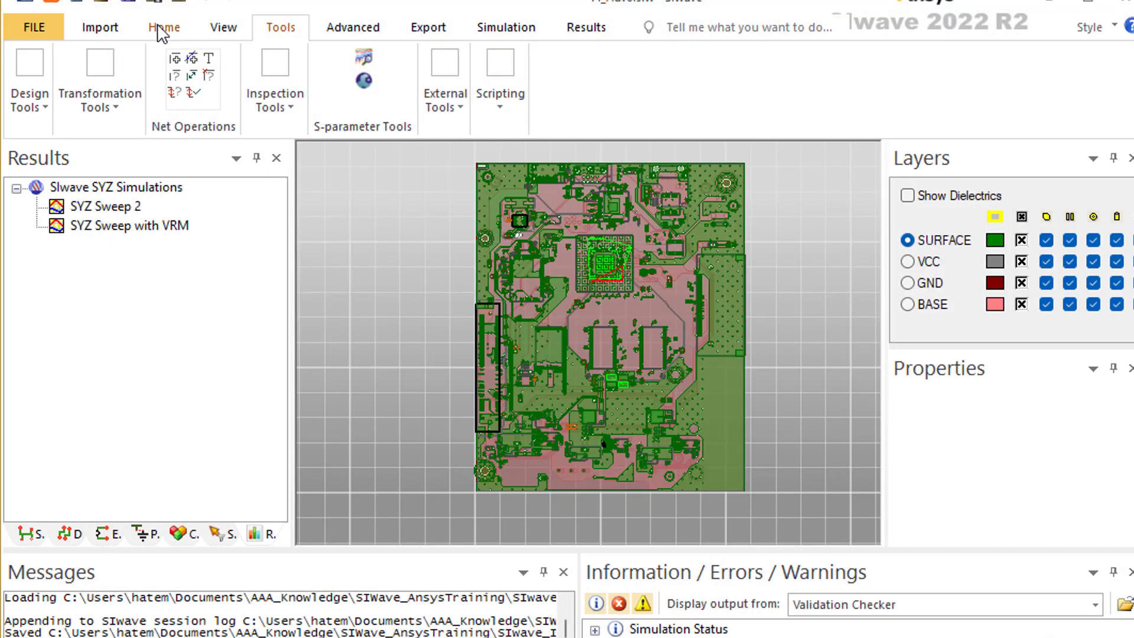
Review the inductance, parasitics and terminals of the RLC_XYZ_L inductor in the circuit element parameters, and cancel.
{"action": "left_click", "coordinate": [159, 30]}
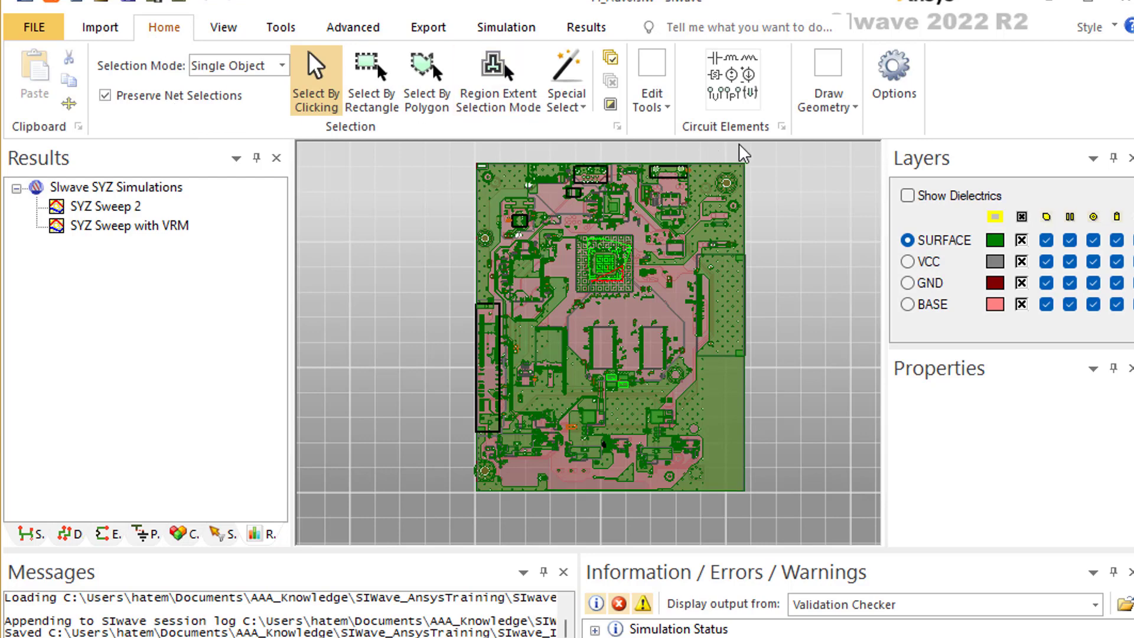
{"action": "left_click", "coordinate": [666, 113]}
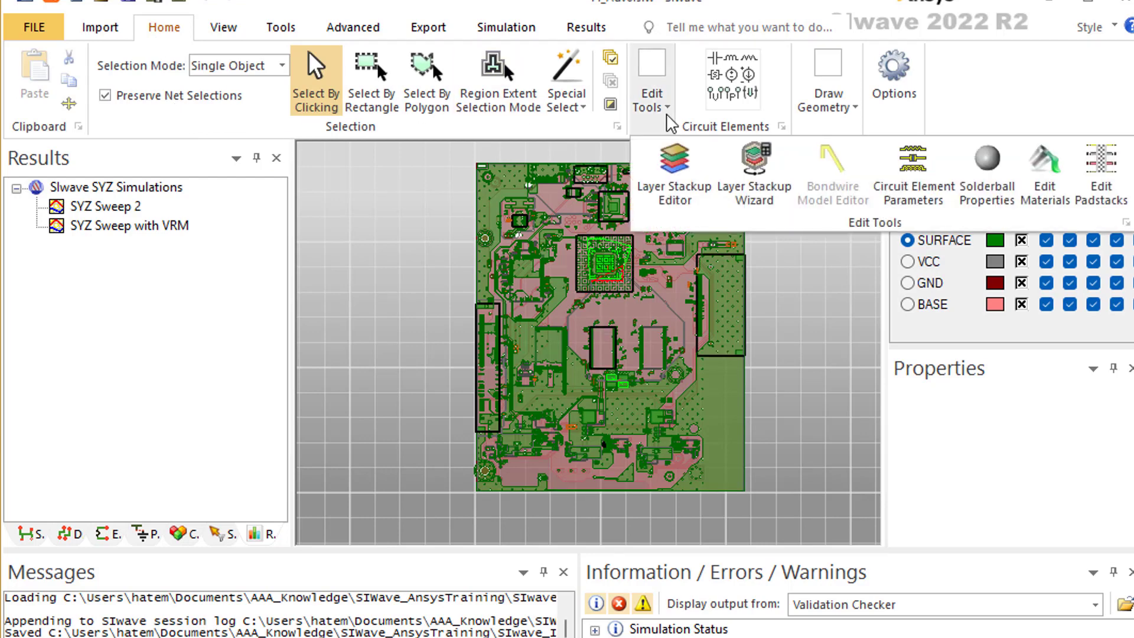
{"action": "left_click", "coordinate": [924, 182]}
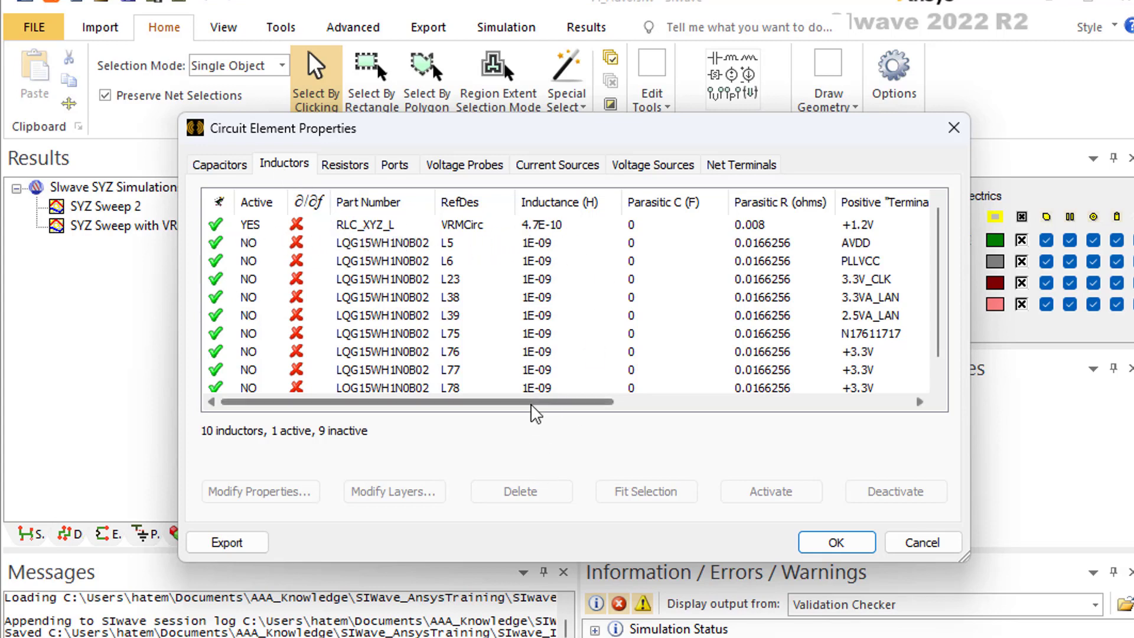
{"action": "left_click_drag", "start_coordinate": [532, 404], "coordinate": [770, 397]}
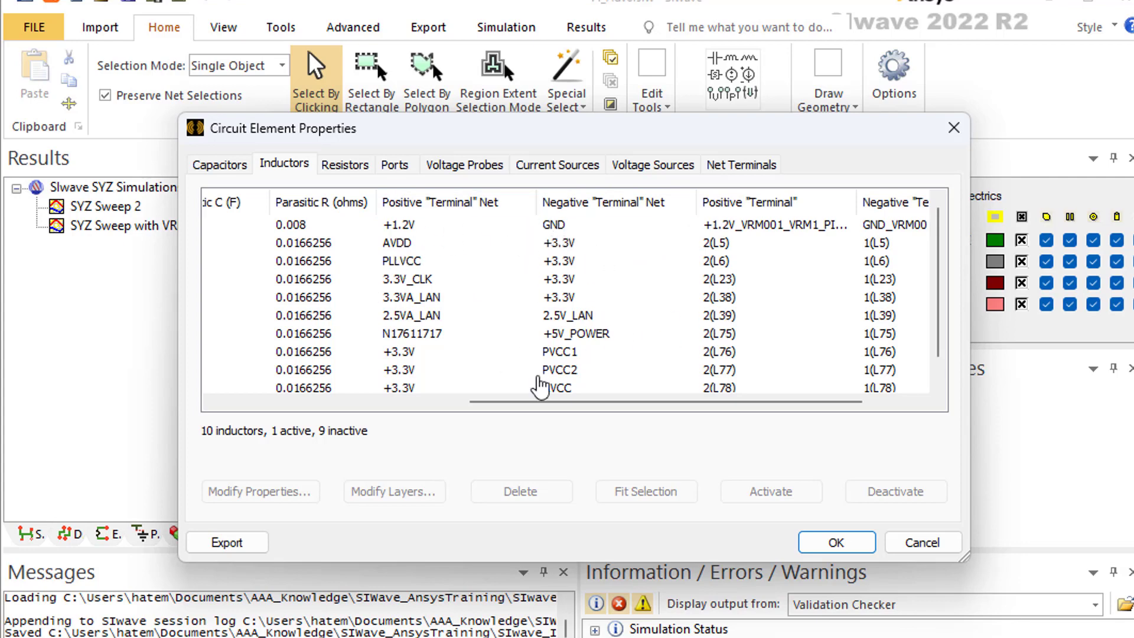
{"action": "left_click_drag", "start_coordinate": [568, 405], "coordinate": [310, 421]}
{"action": "left_click", "coordinate": [347, 225]}
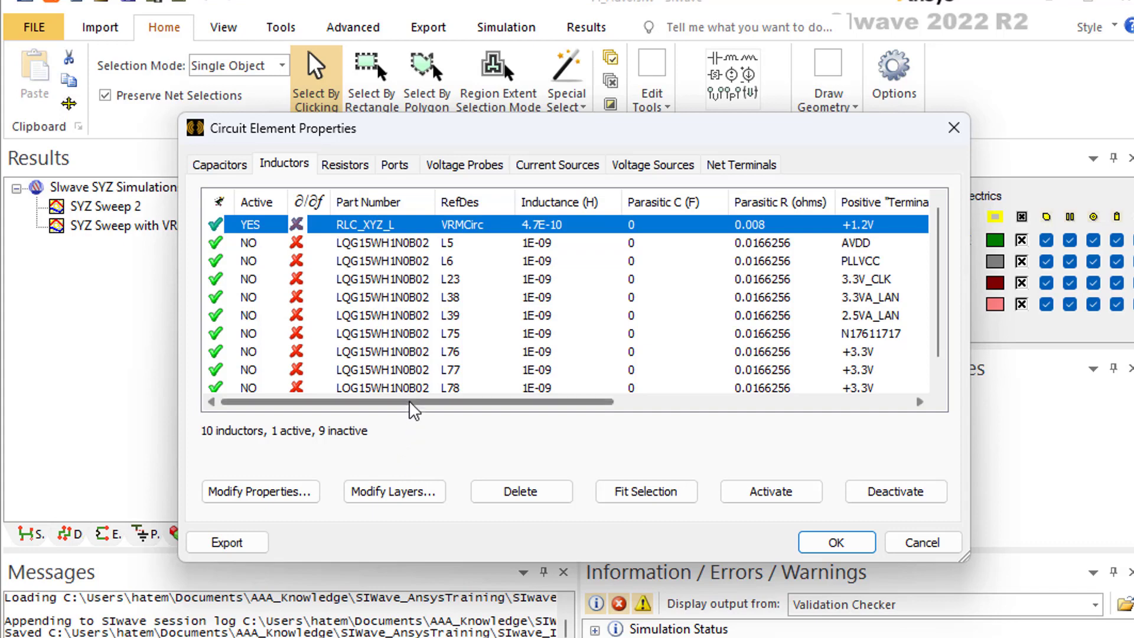
{"action": "left_click", "coordinate": [915, 542]}
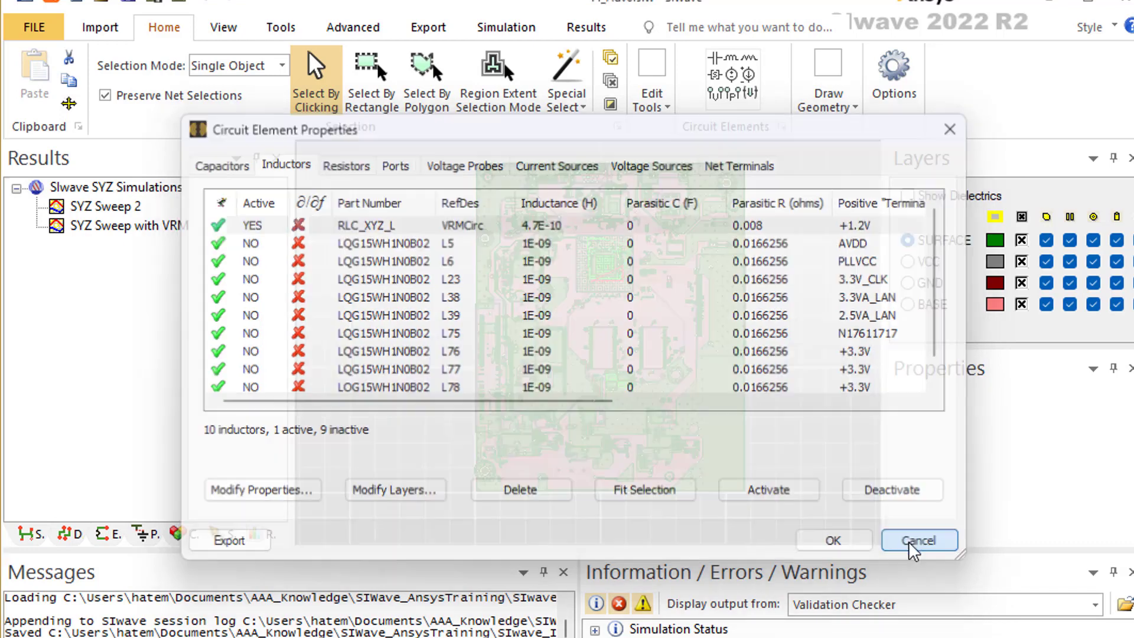
Deactivate the +1.2V_VRM001_VRM1_PIFlow port in the circuit element parameters and apply the change.
{"action": "right_click", "coordinate": [175, 39]}
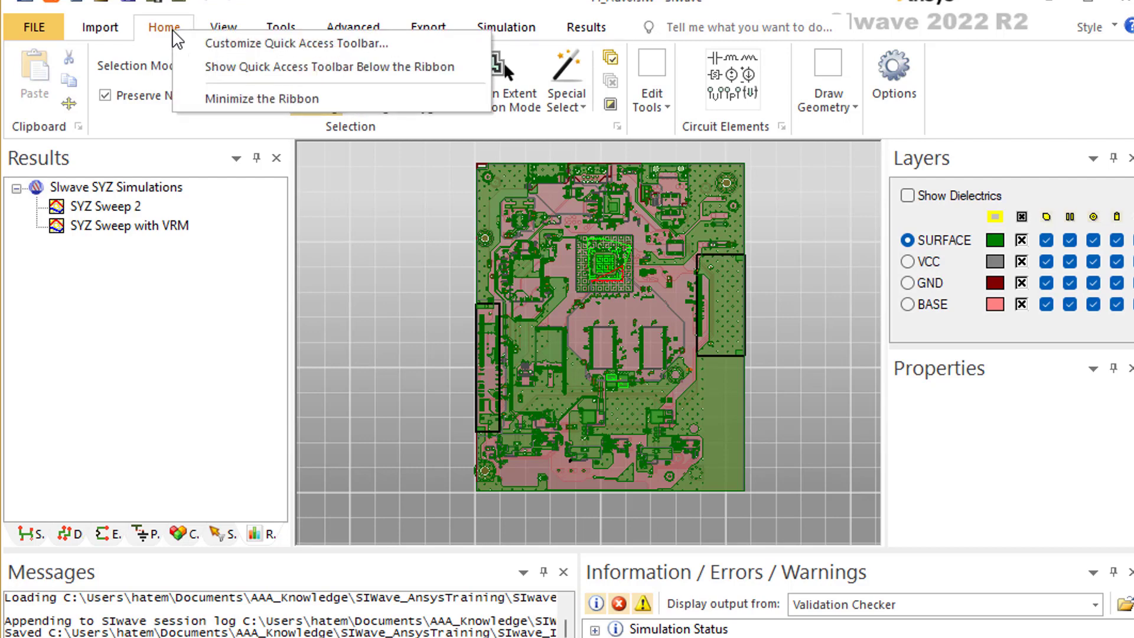
{"action": "left_click", "coordinate": [662, 108]}
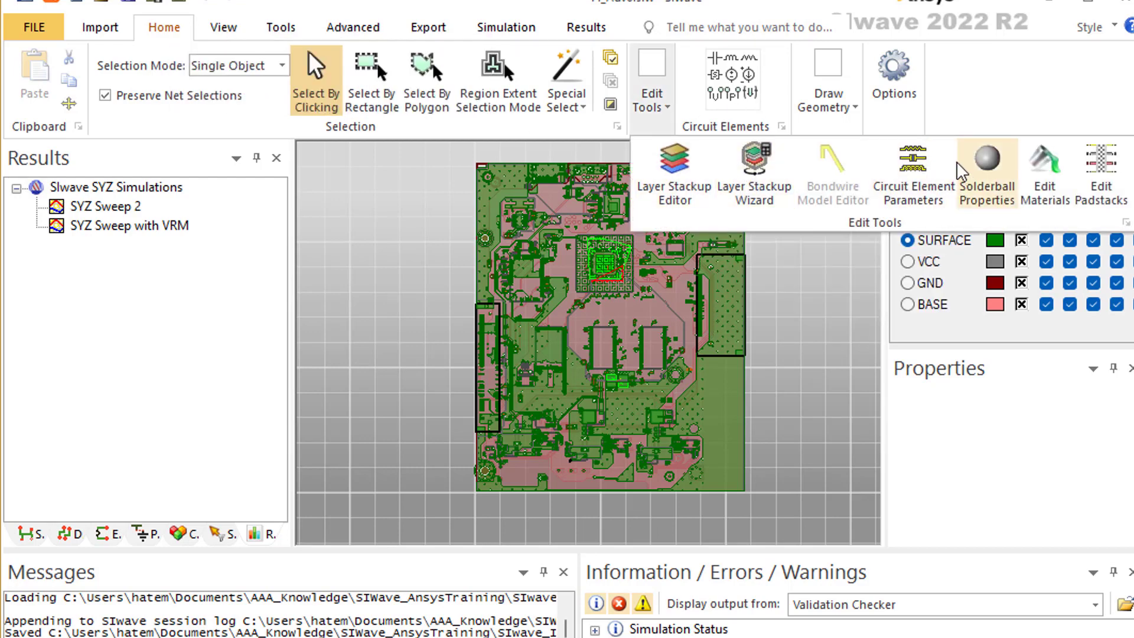
{"action": "left_click", "coordinate": [913, 177]}
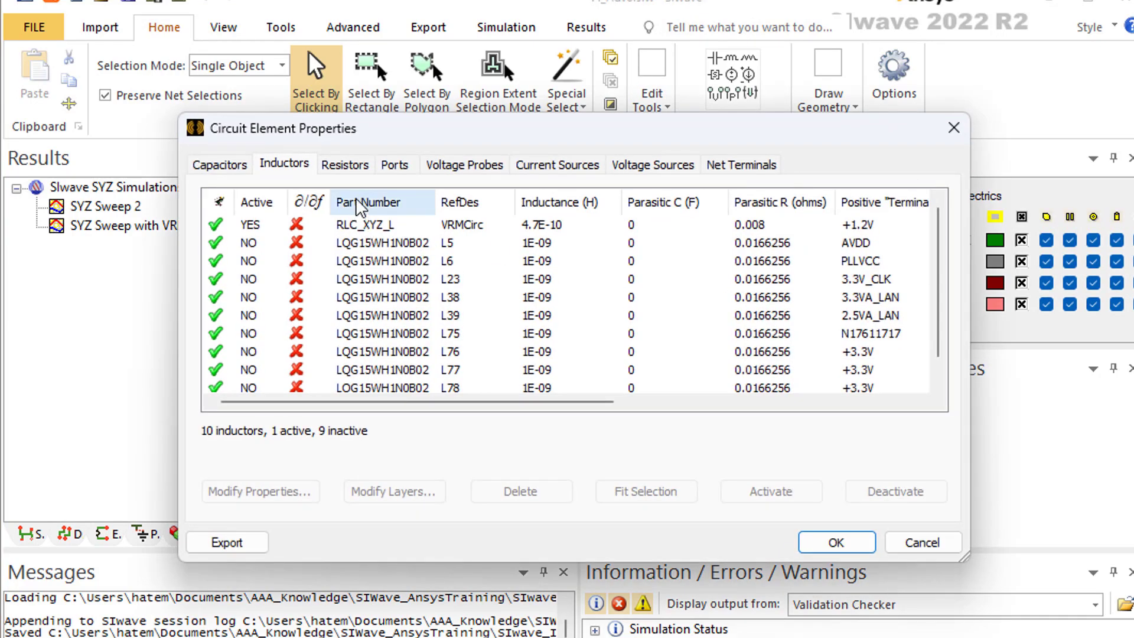
{"action": "left_click", "coordinate": [393, 165]}
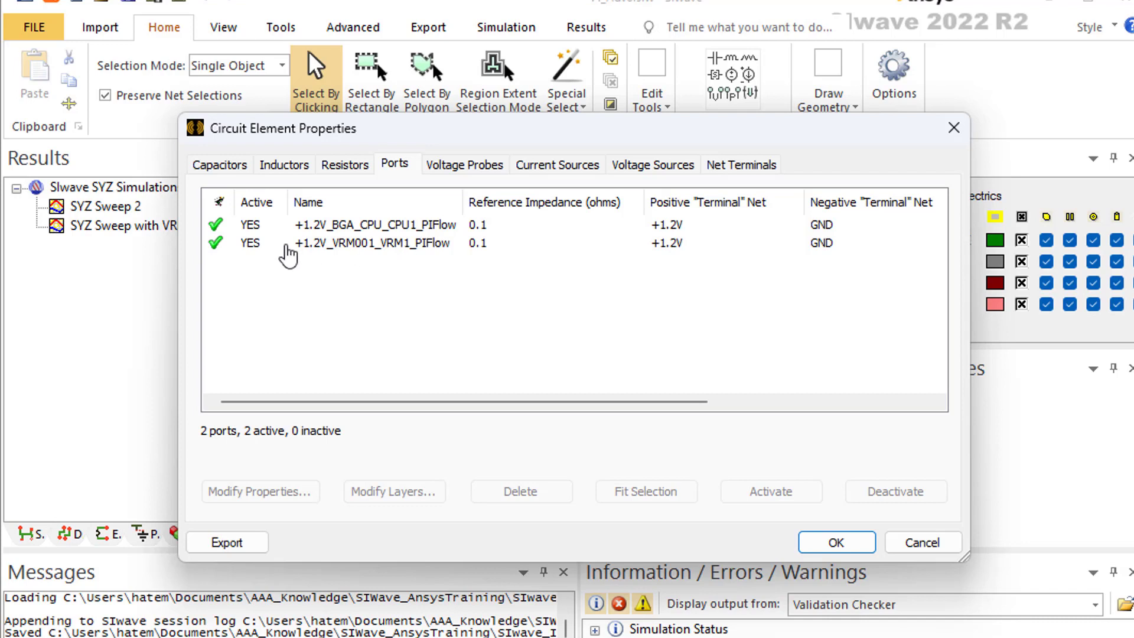
{"action": "left_click", "coordinate": [239, 248]}
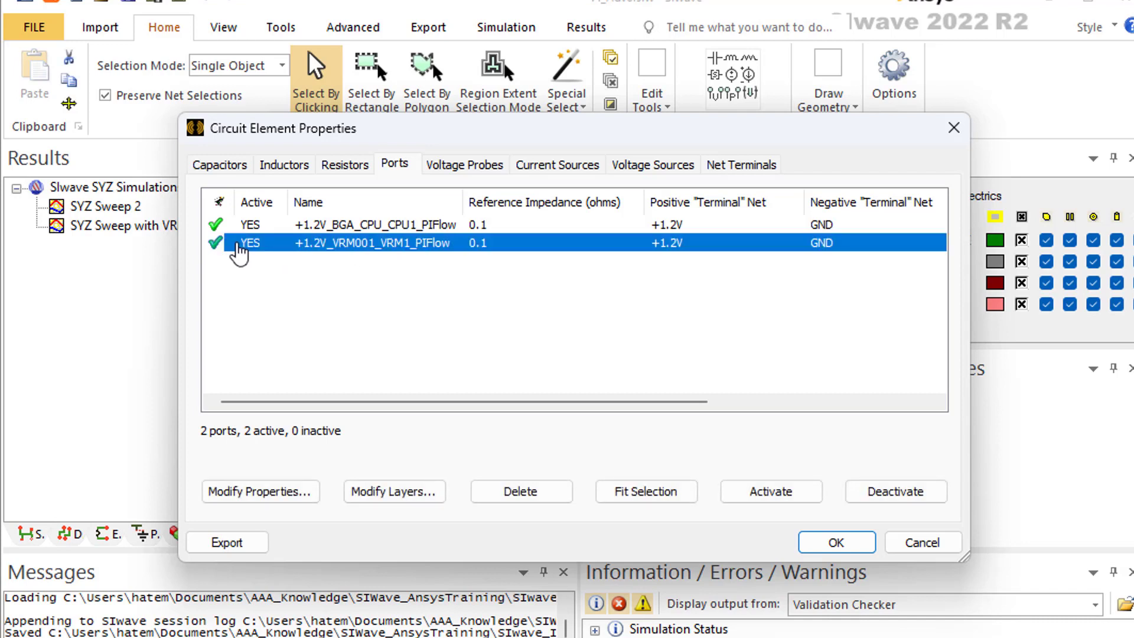
{"action": "left_click", "coordinate": [879, 497]}
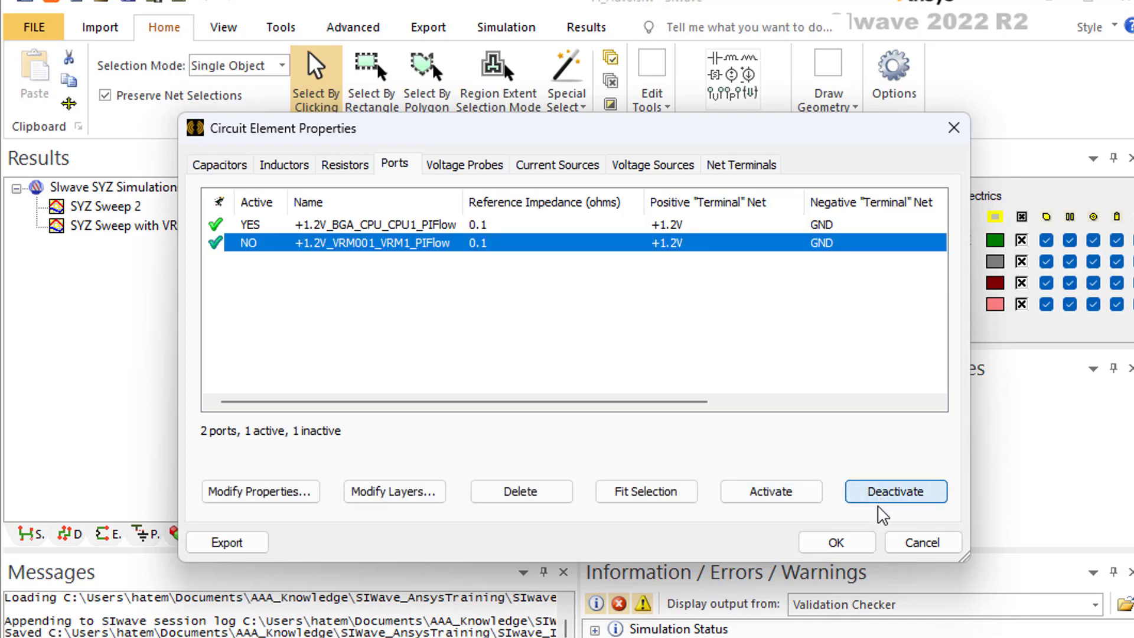
{"action": "left_click", "coordinate": [840, 542]}
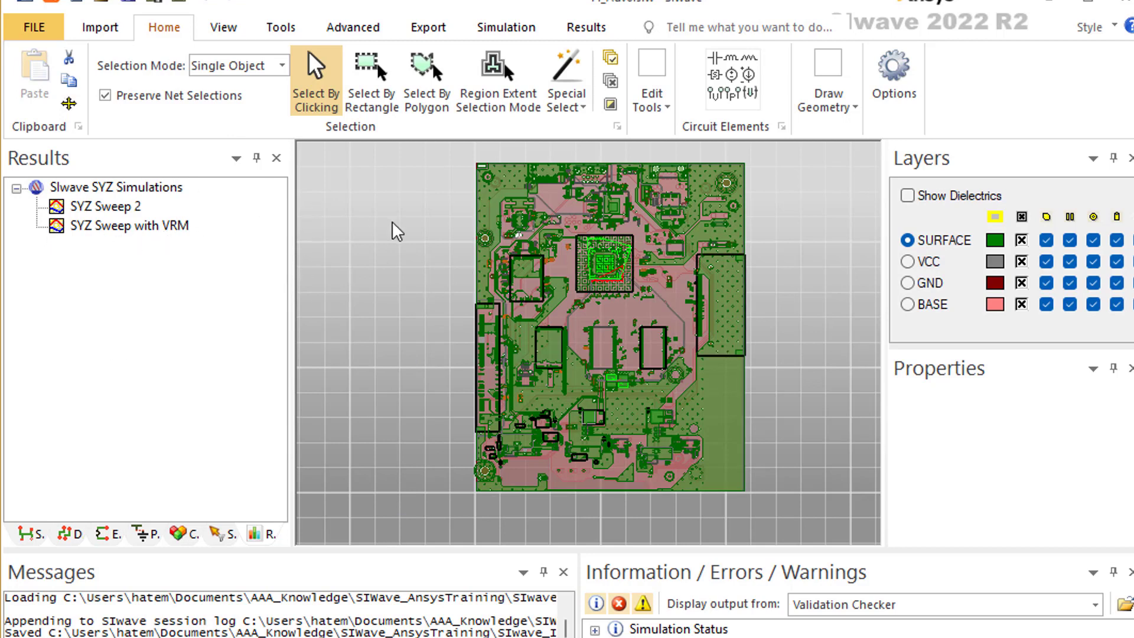
Check the sweep settings of the SYZ Sweep with VRM simulation and close its setup.
{"action": "left_click", "coordinate": [56, 7]}
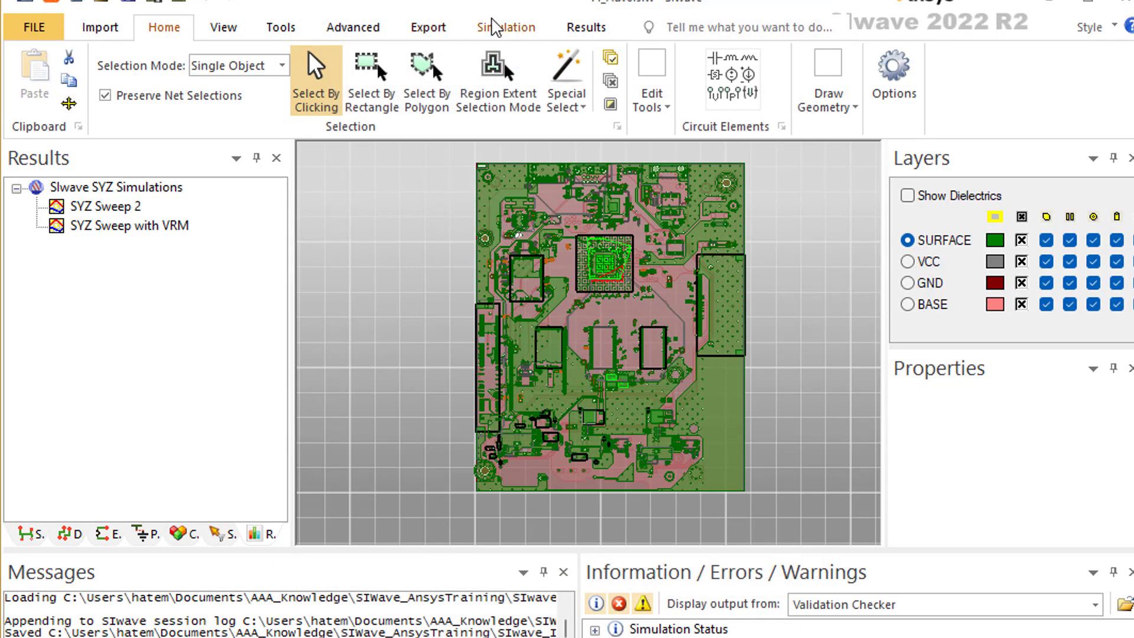
{"action": "left_click", "coordinate": [500, 27]}
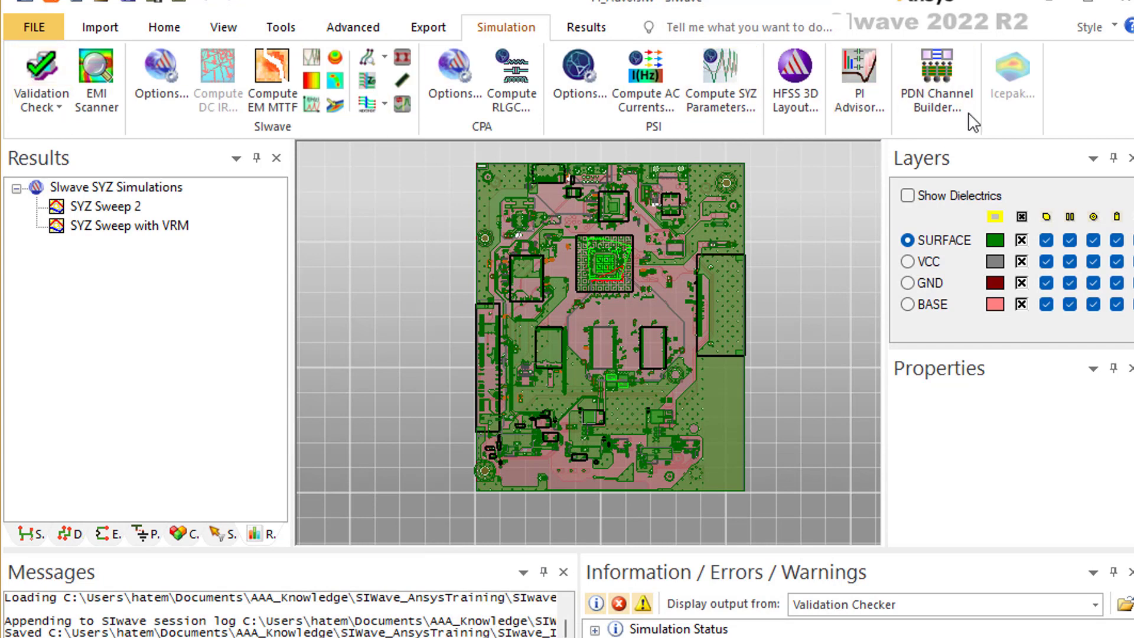
{"action": "left_click", "coordinate": [311, 57]}
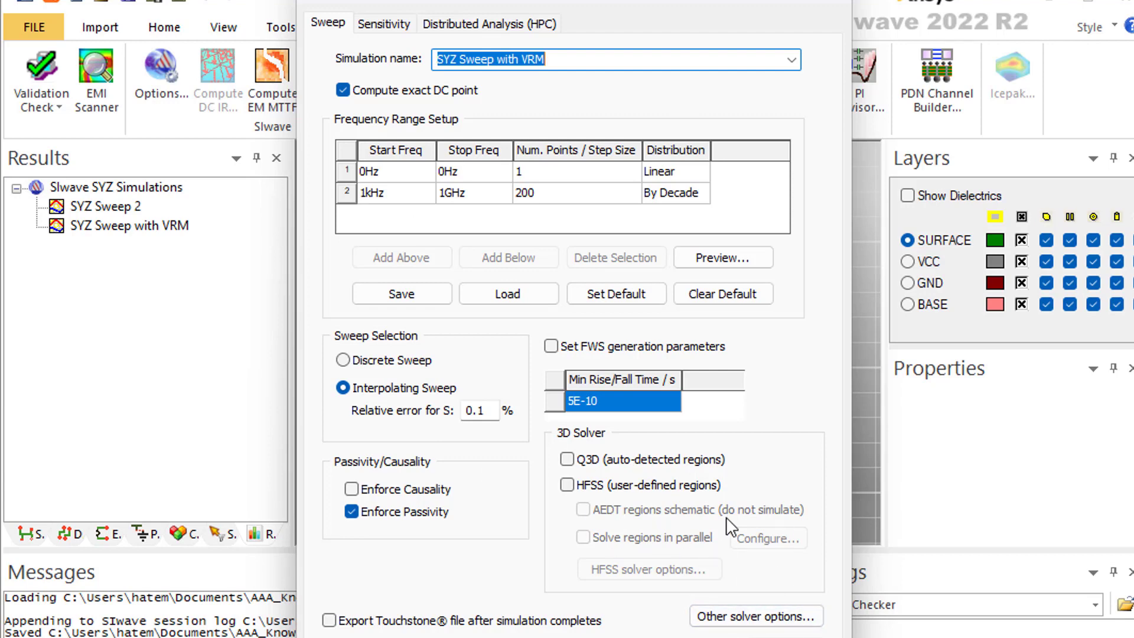
{"action": "key", "text": "Return"}
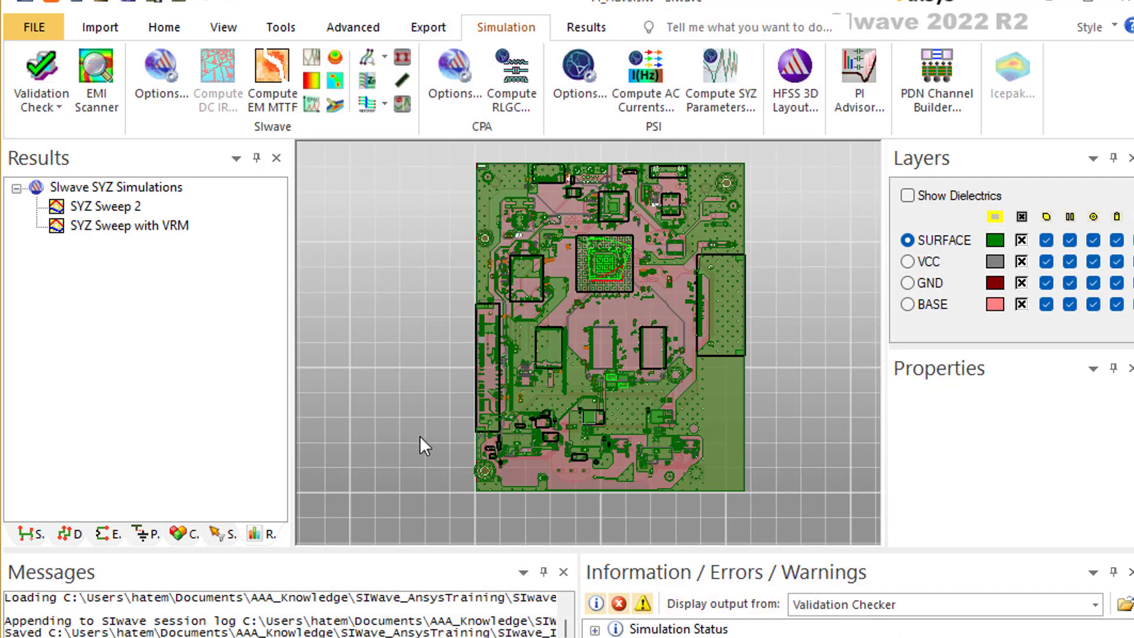
Plot the SYZ Sweep with VRM magnitude as Z-parameters, and switch to the Current distribution slide in PowerPoint.
{"action": "right_click", "coordinate": [133, 232]}
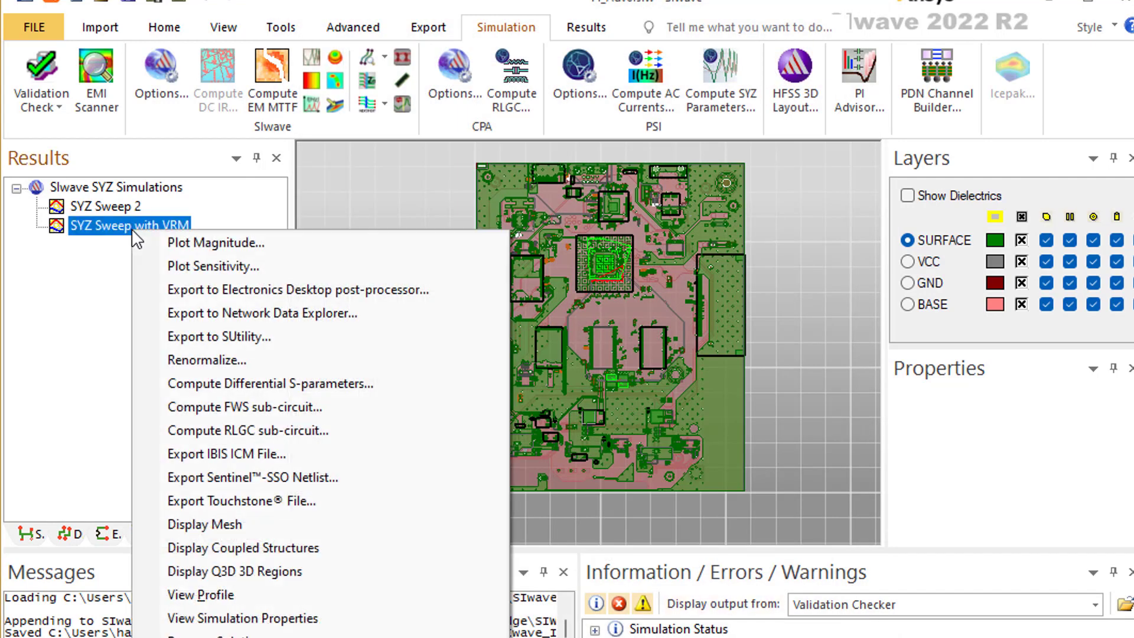
{"action": "left_click", "coordinate": [198, 242]}
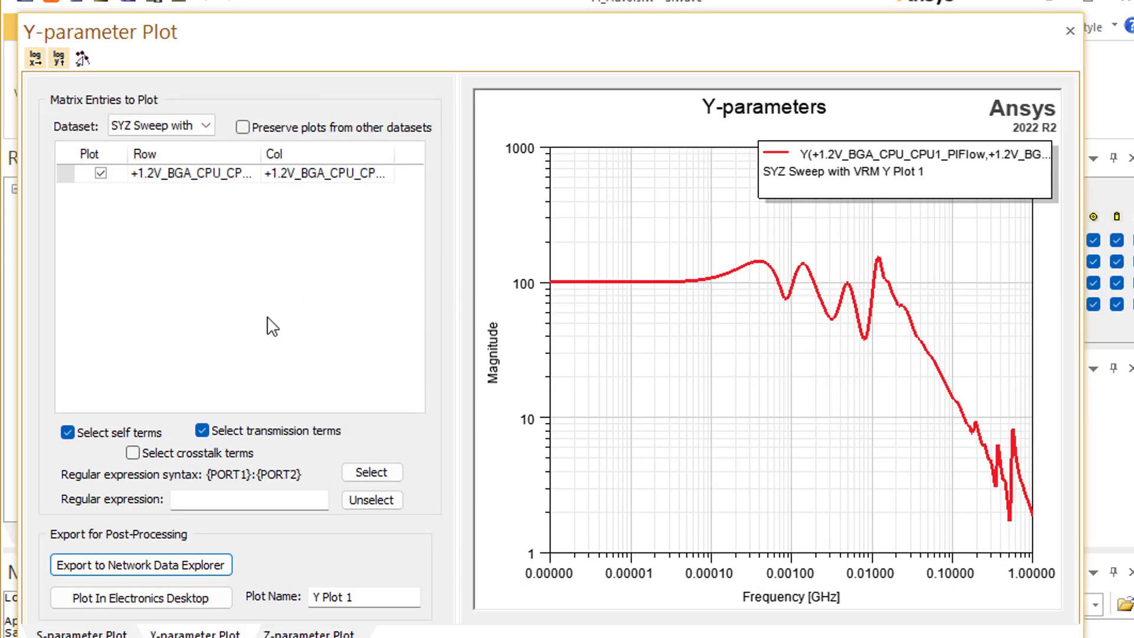
{"action": "left_click", "coordinate": [308, 632]}
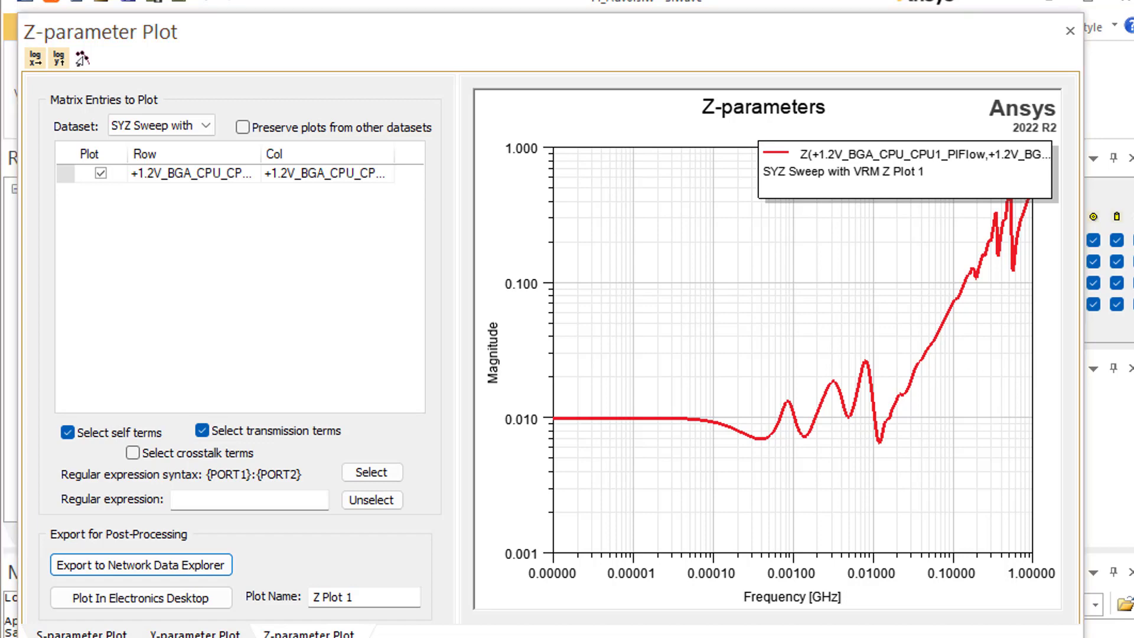
{"action": "key", "text": "alt+Tab"}
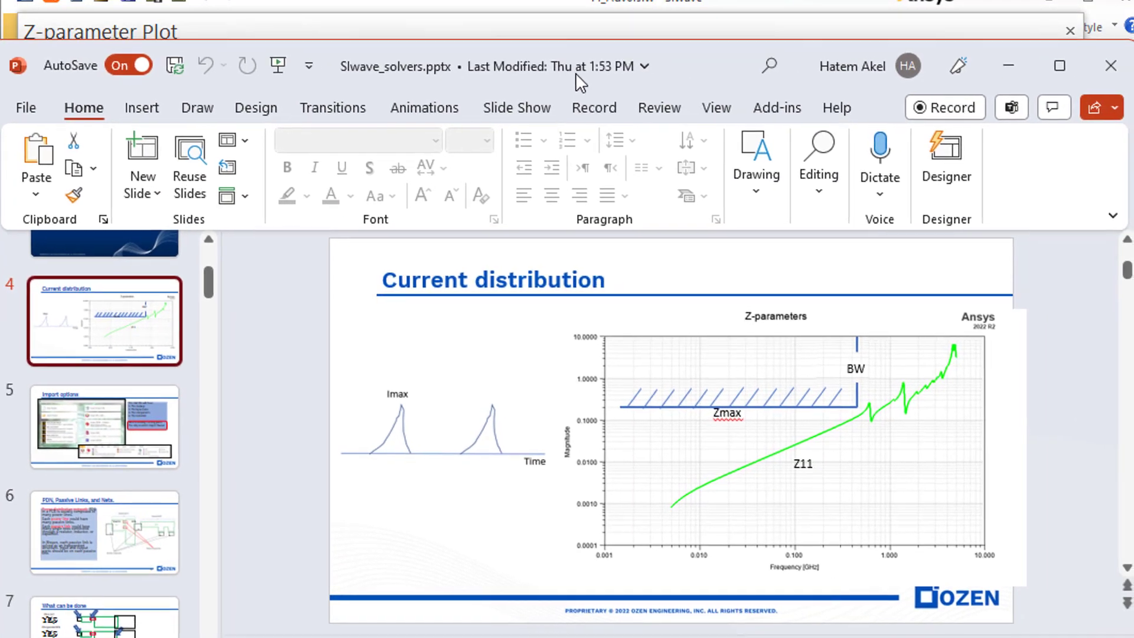
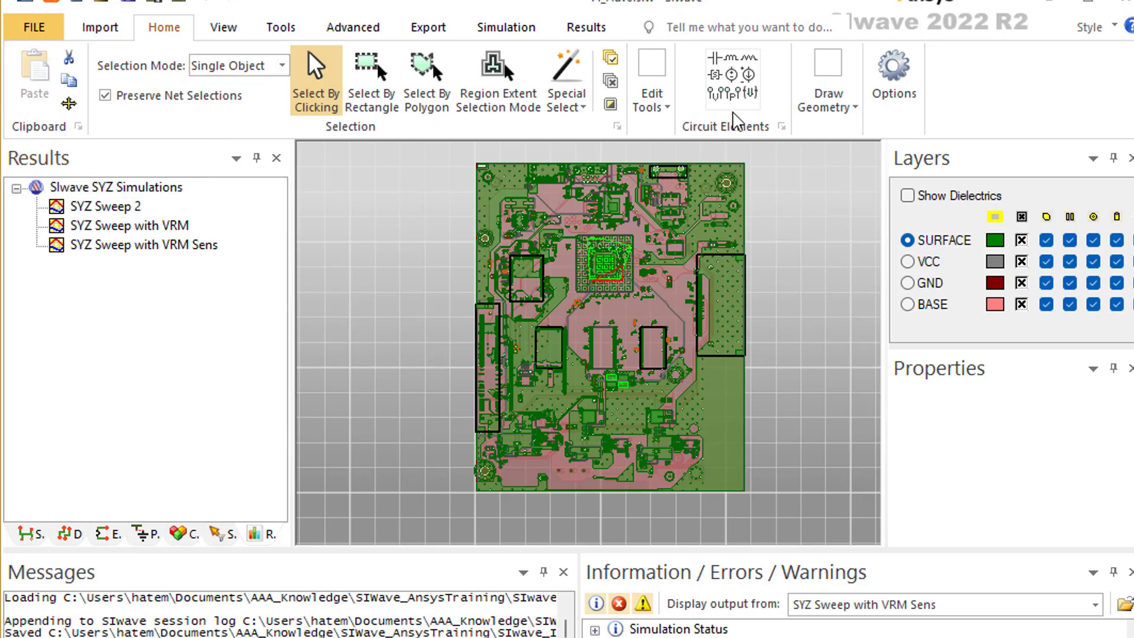
Review the capacitors' sensitivity flags in the circuit element parameters, including C9, C11 and C12, and cancel.
{"action": "left_click", "coordinate": [651, 104]}
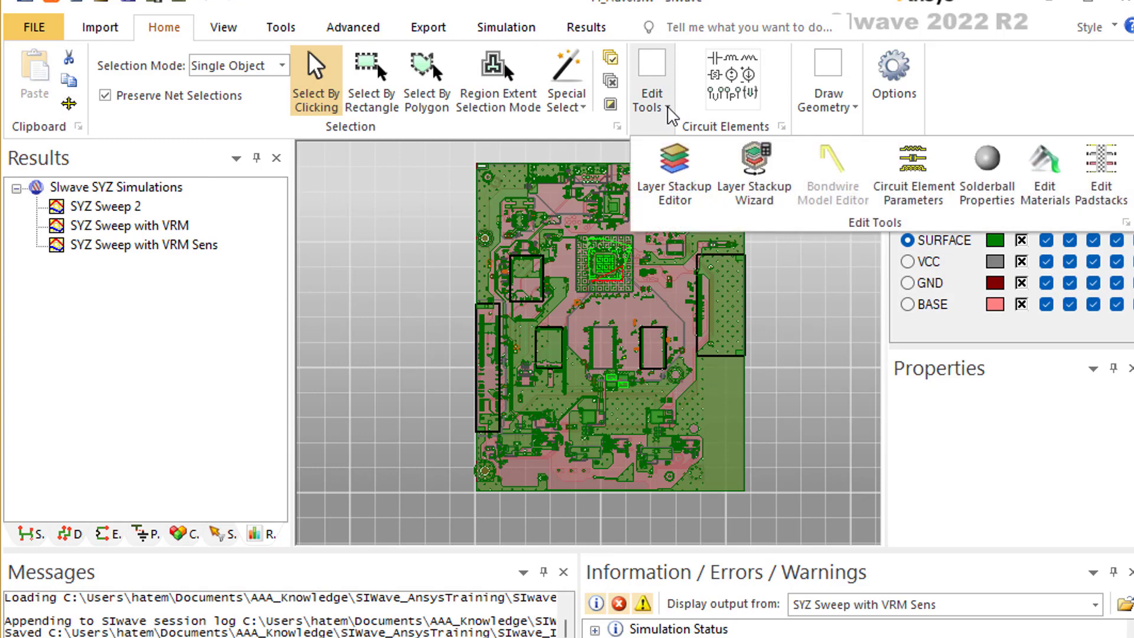
{"action": "left_click", "coordinate": [943, 192]}
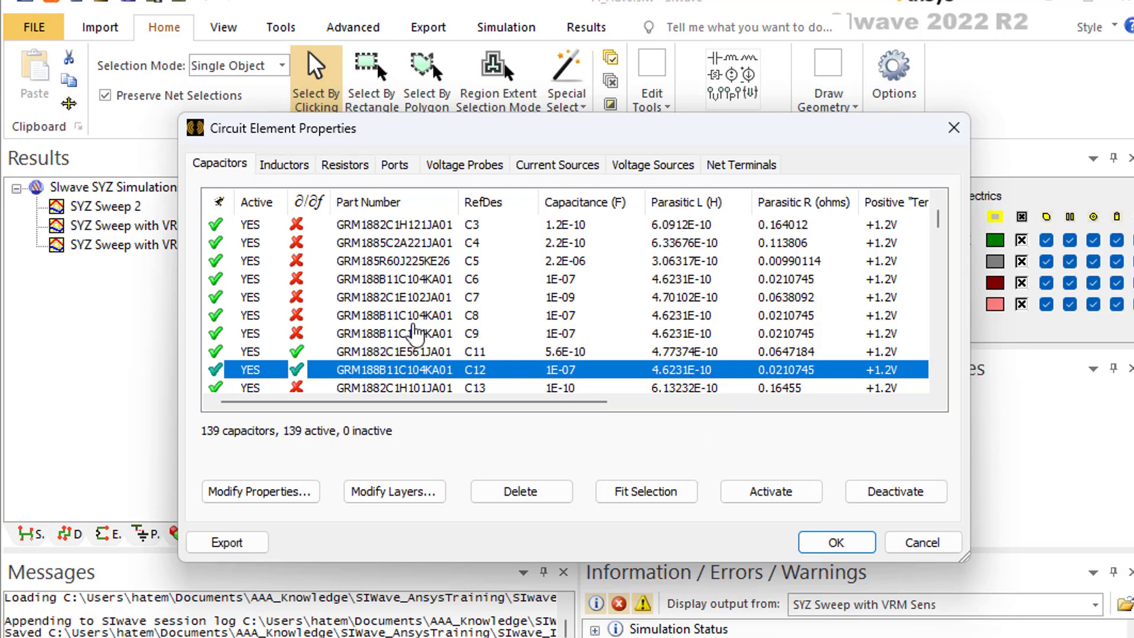
{"action": "scroll", "coordinate": [420, 337], "scroll_direction": "down", "scroll_amount": 1}
{"action": "scroll", "coordinate": [426, 342], "scroll_direction": "up", "scroll_amount": 1}
{"action": "left_click", "coordinate": [297, 334]}
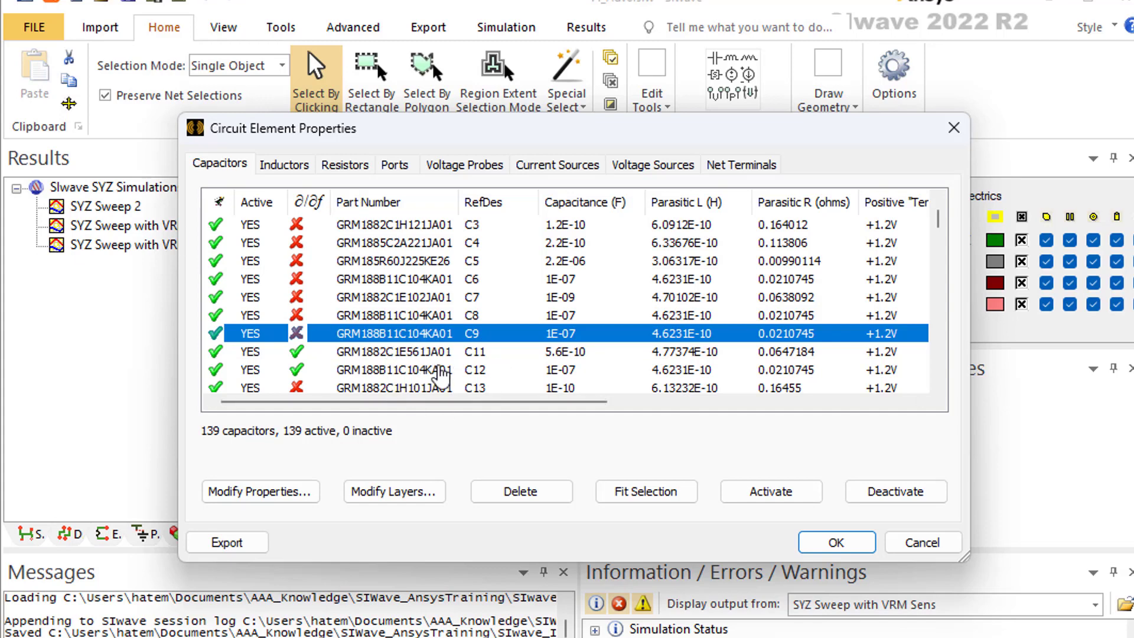
{"action": "left_click", "coordinate": [917, 555]}
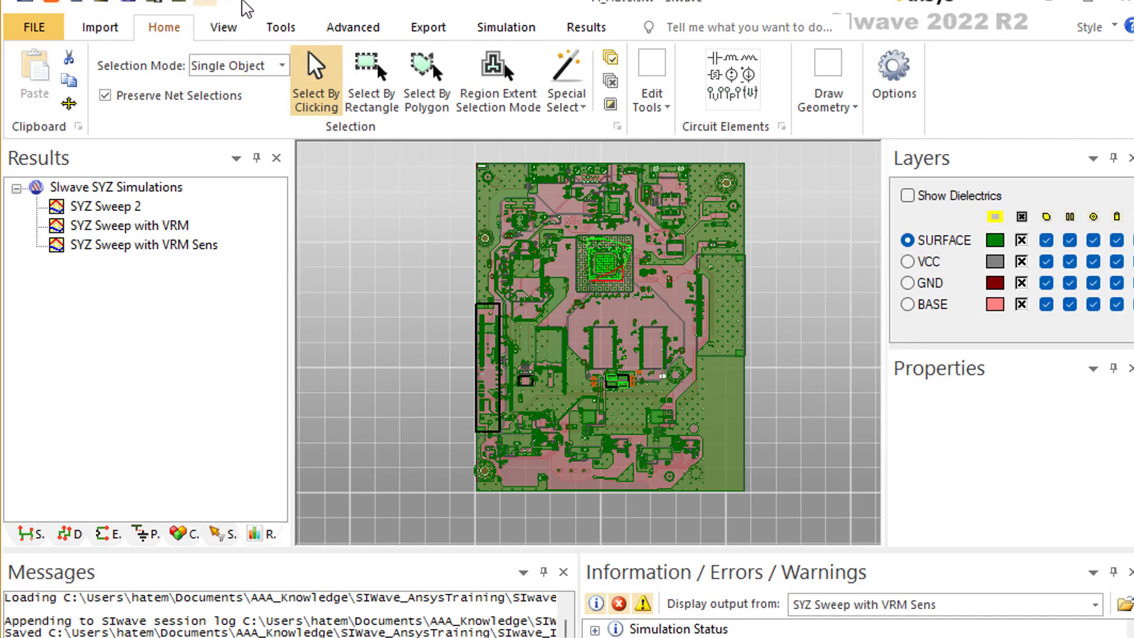
Check the sweep and sensitivity settings of the SYZ Sweep with VRM Sens simulation and close its setup.
{"action": "left_click", "coordinate": [483, 29]}
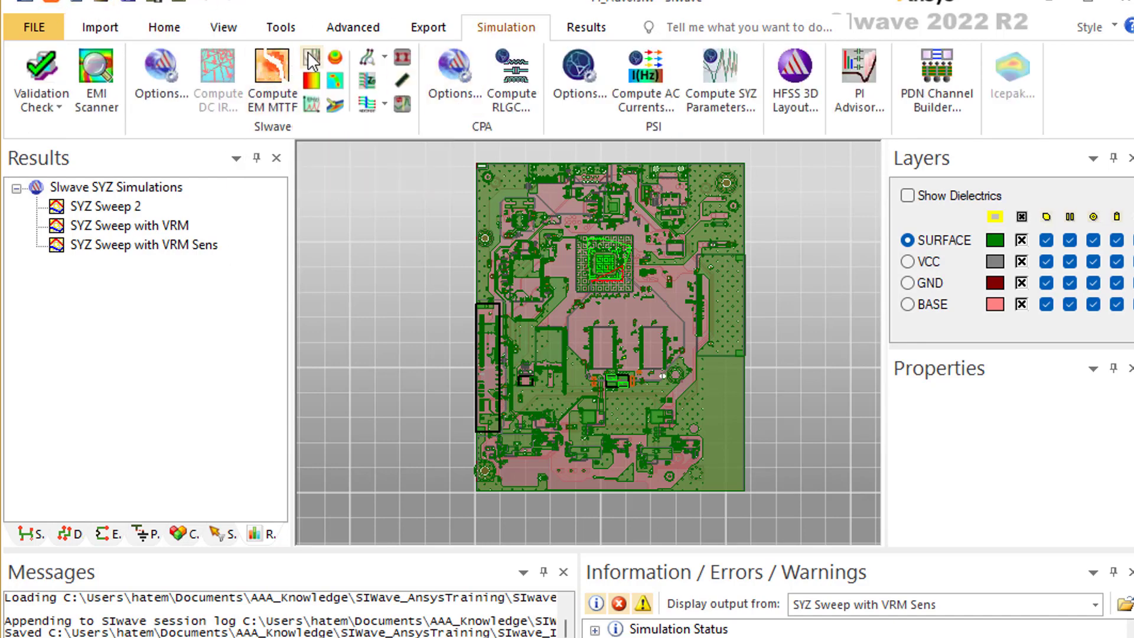
{"action": "left_click", "coordinate": [52, 6]}
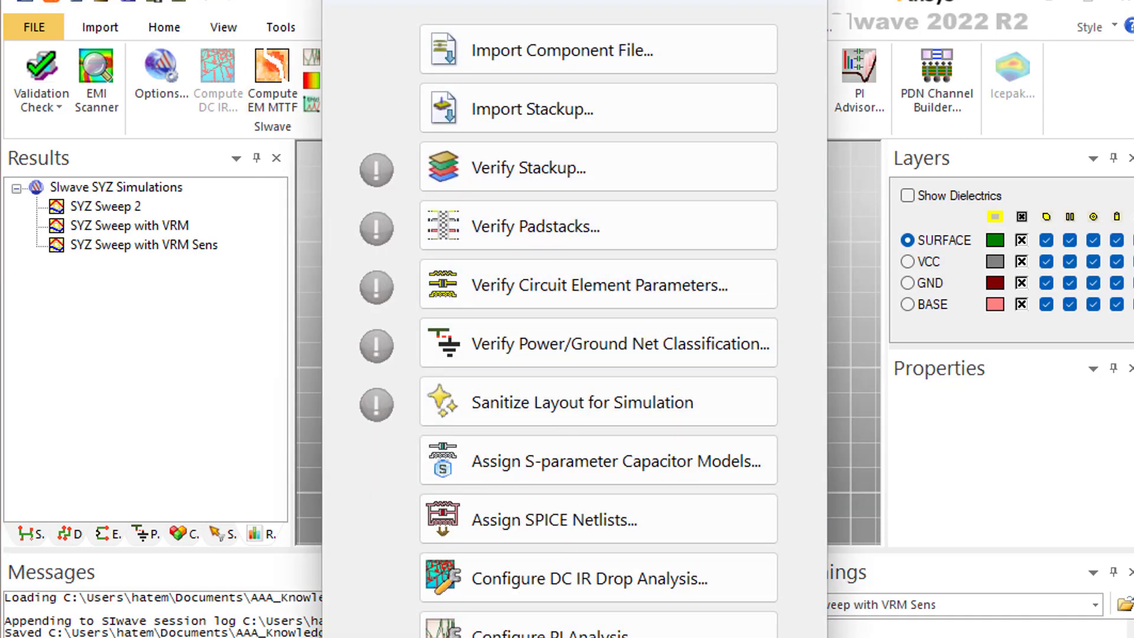
{"action": "left_click", "coordinate": [555, 627]}
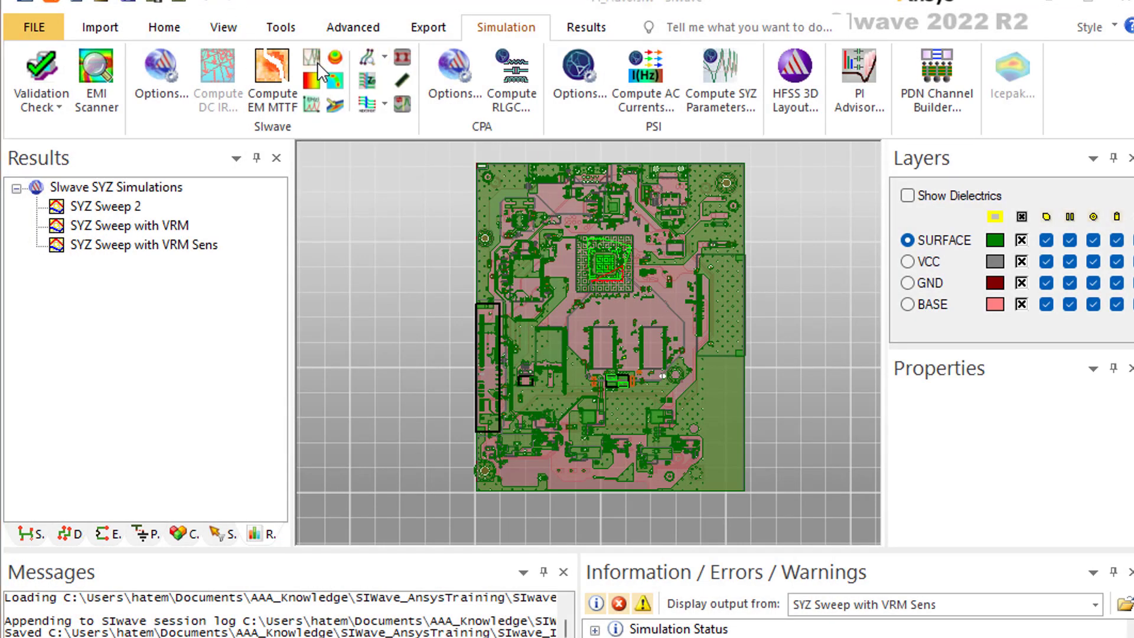
{"action": "left_click", "coordinate": [317, 62]}
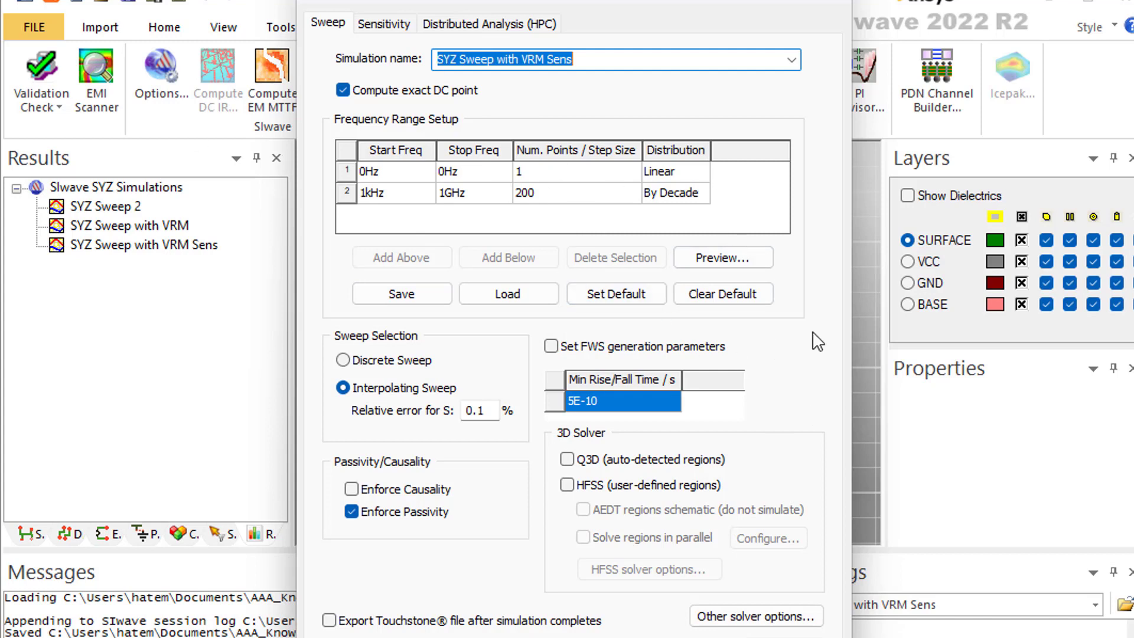
{"action": "left_click", "coordinate": [370, 29]}
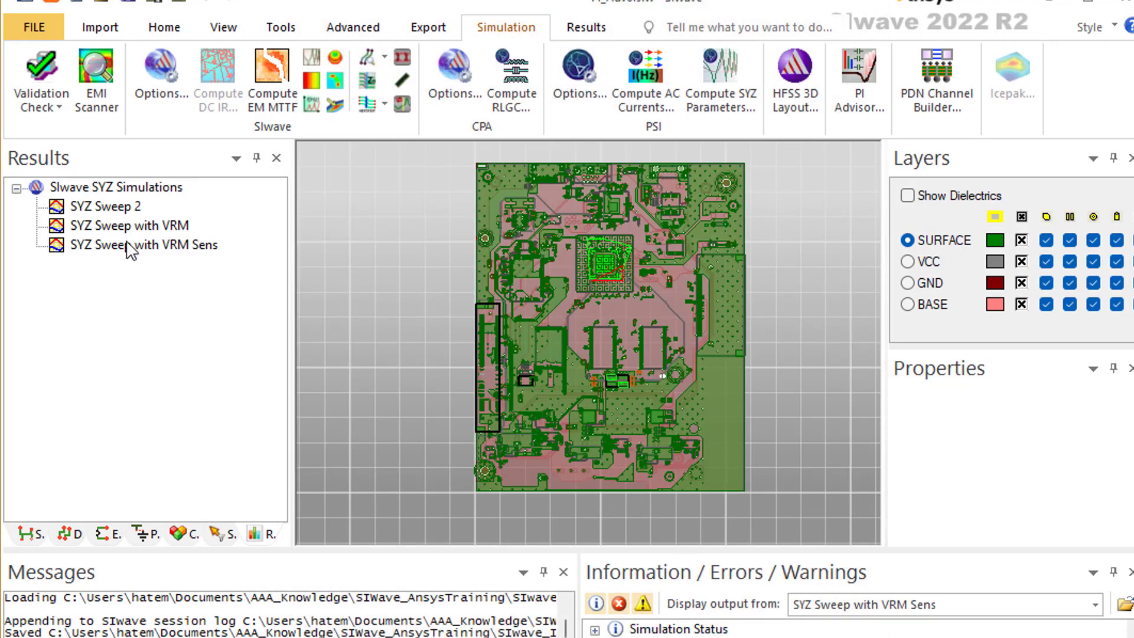
Plot the Z-parameter sensitivity of SYZ Sweep with VRM Sens, hide and reshow the C12 curve, and close the plot.
{"action": "right_click", "coordinate": [127, 245]}
{"action": "left_click", "coordinate": [178, 278]}
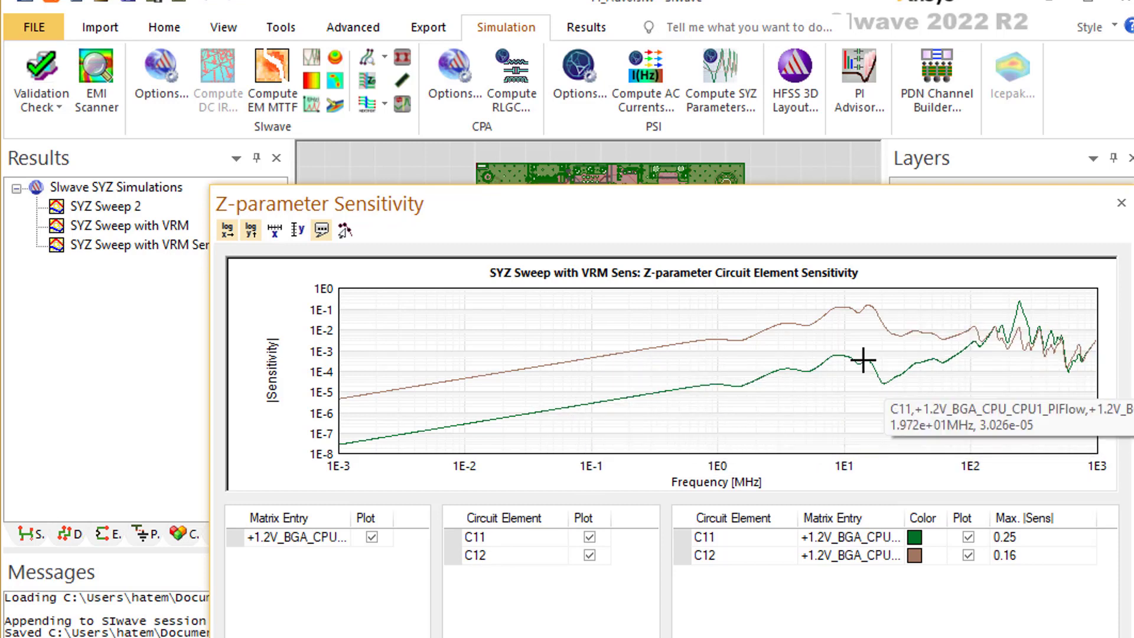
{"action": "left_click", "coordinate": [590, 555]}
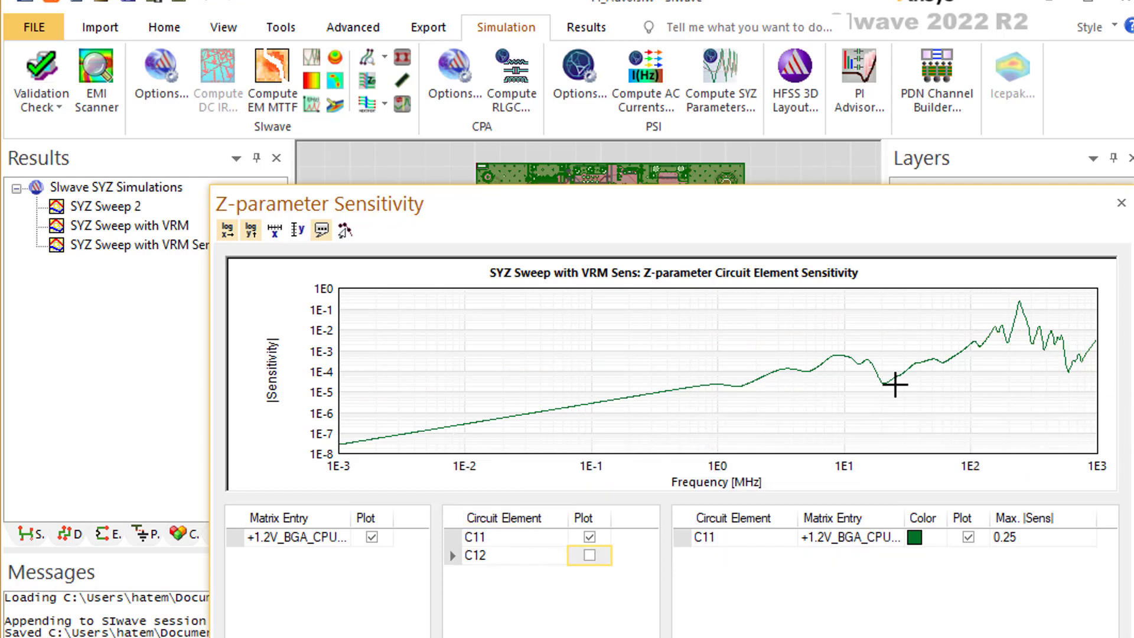
{"action": "left_click", "coordinate": [589, 557]}
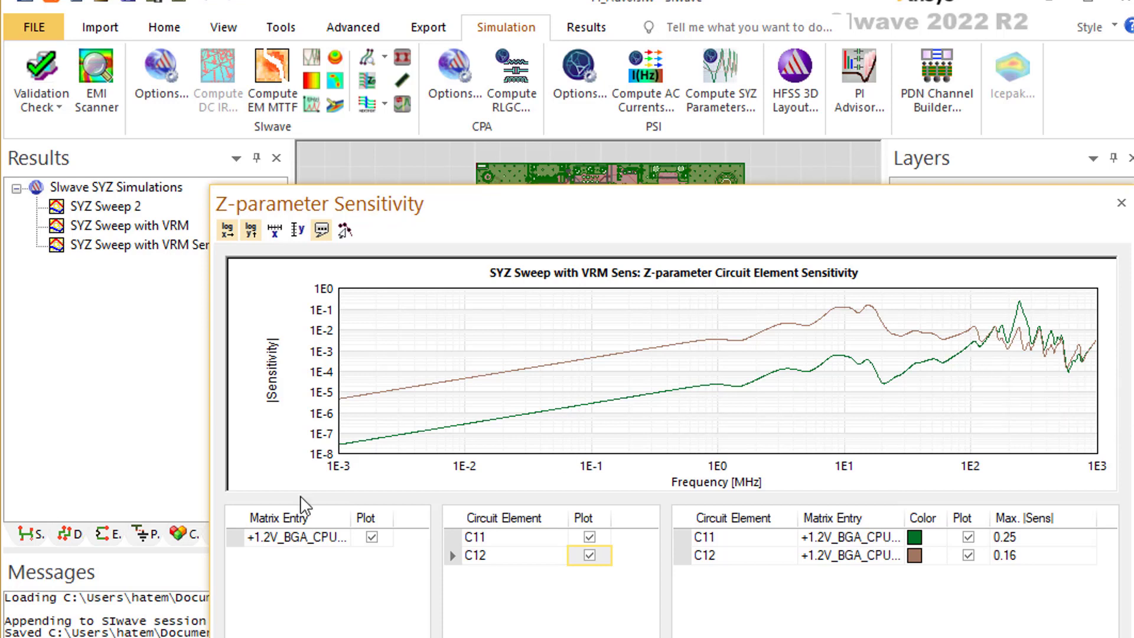
{"action": "left_click", "coordinate": [1120, 205]}
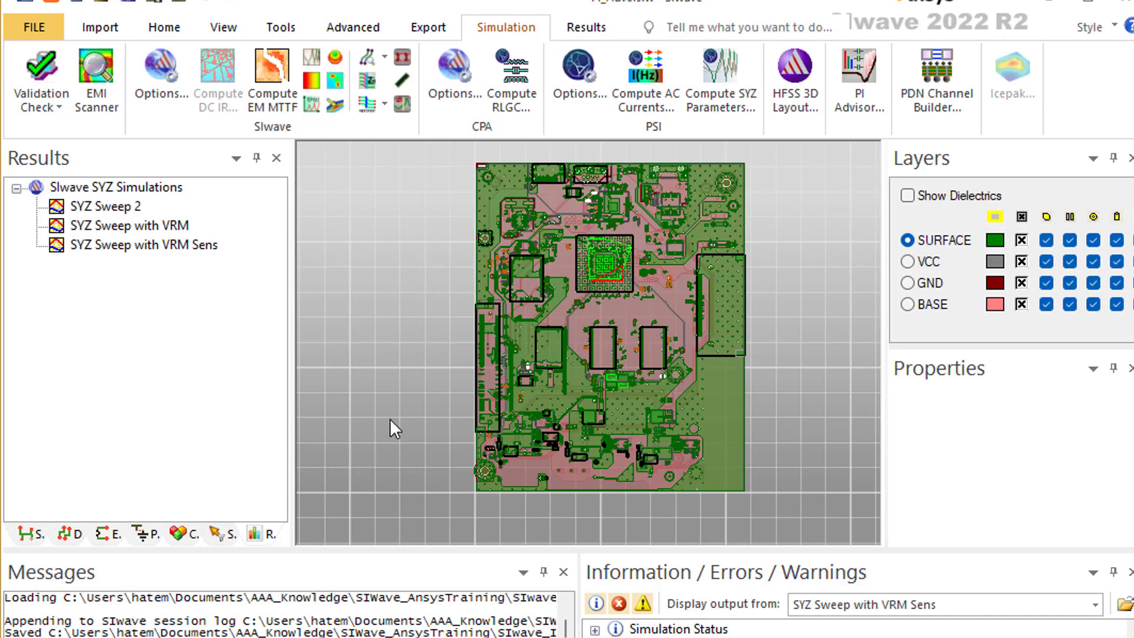
Set up an RLGC sub-circuit computation for SYZ Sweep 2 at 1.012e+03 Hz with automatically assigned source and sink terminals.
{"action": "right_click", "coordinate": [126, 207]}
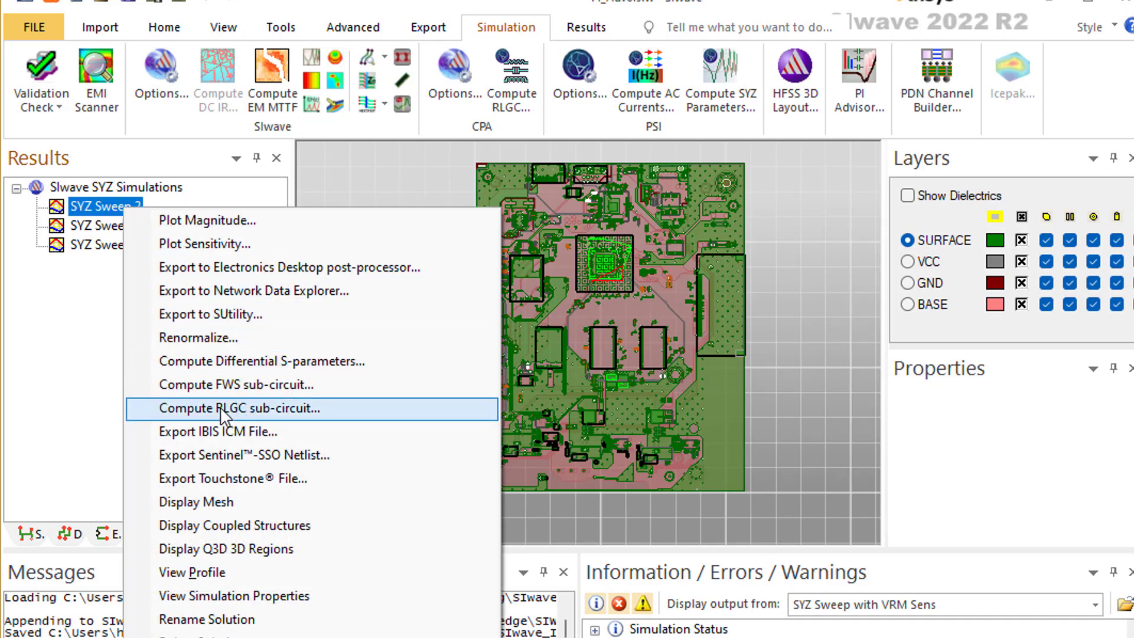
{"action": "left_click", "coordinate": [92, 392]}
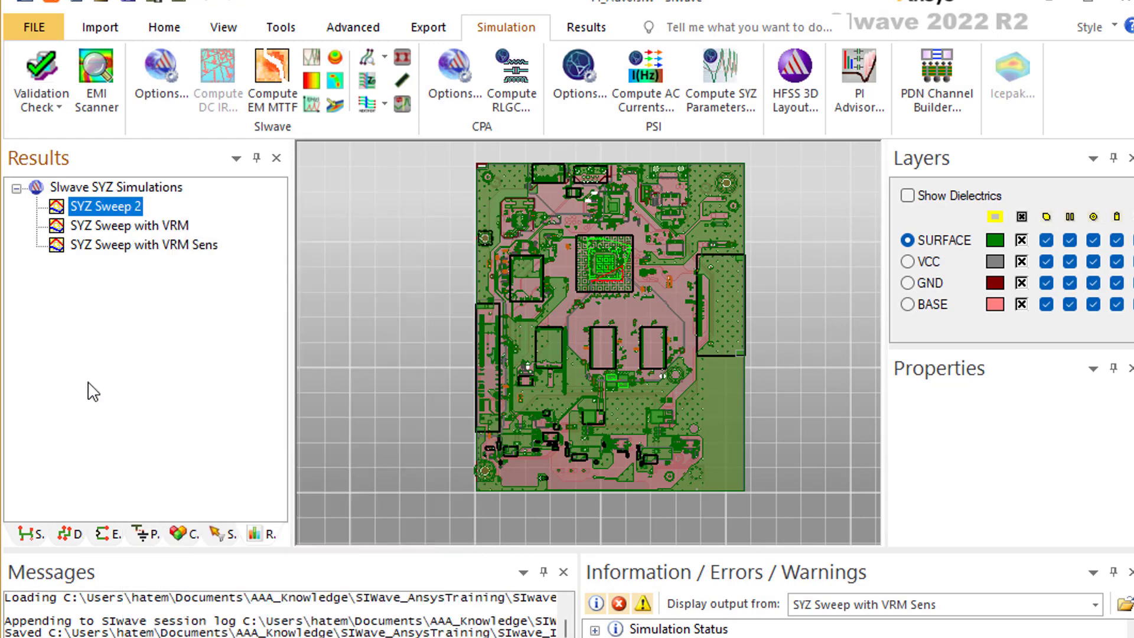
{"action": "right_click", "coordinate": [112, 208]}
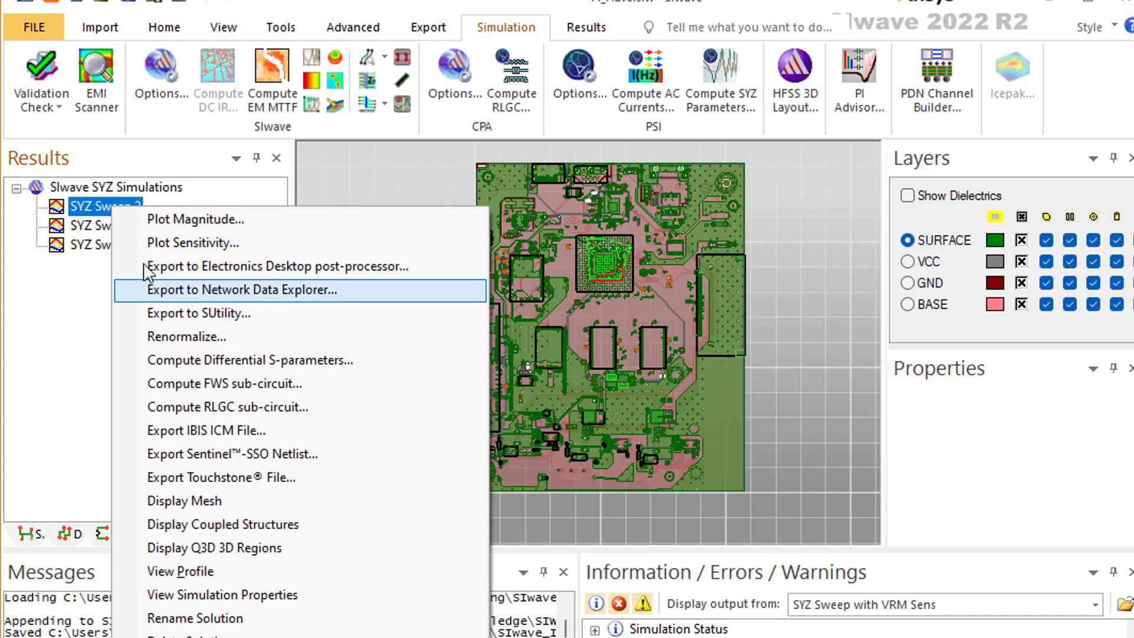
{"action": "left_click", "coordinate": [208, 412]}
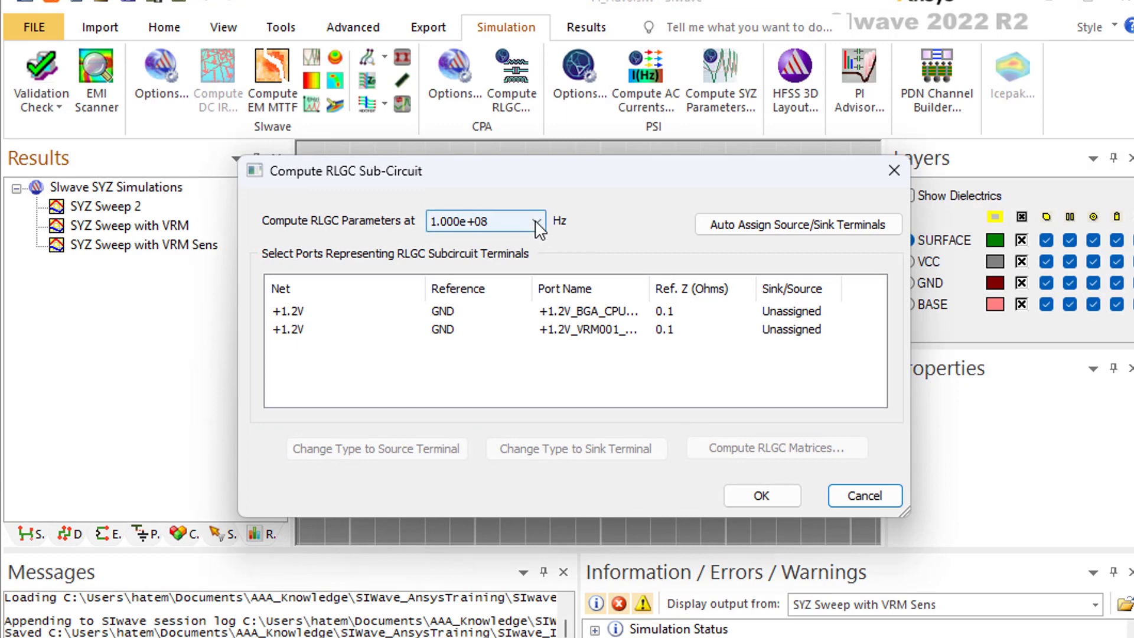
{"action": "left_click", "coordinate": [535, 222]}
{"action": "left_click_drag", "start_coordinate": [536, 558], "coordinate": [536, 261]}
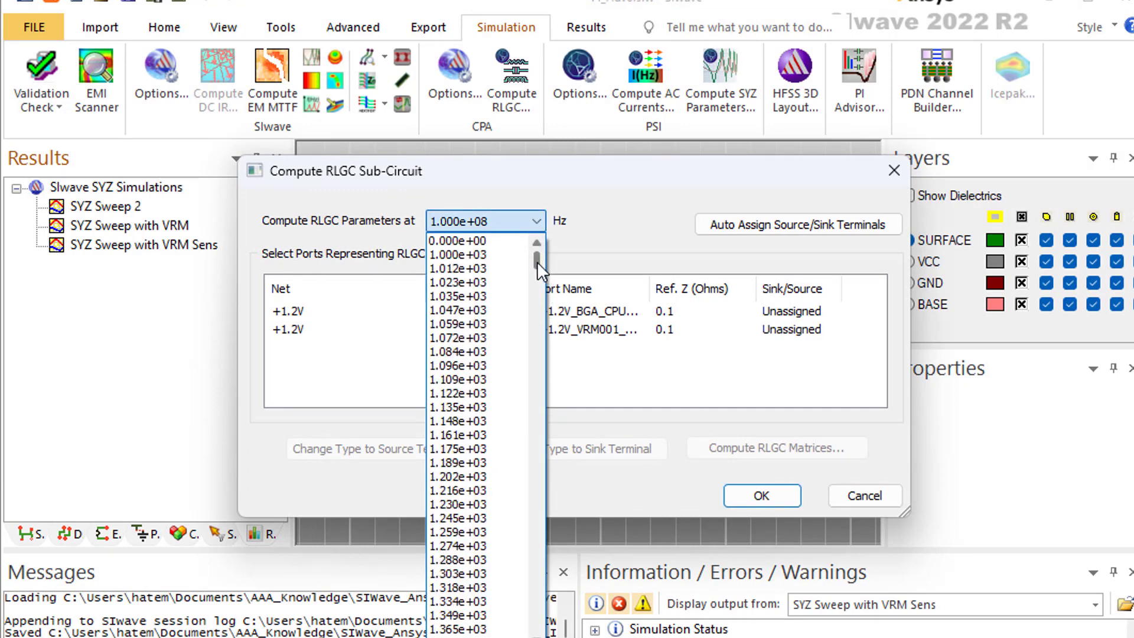
{"action": "left_click", "coordinate": [479, 272]}
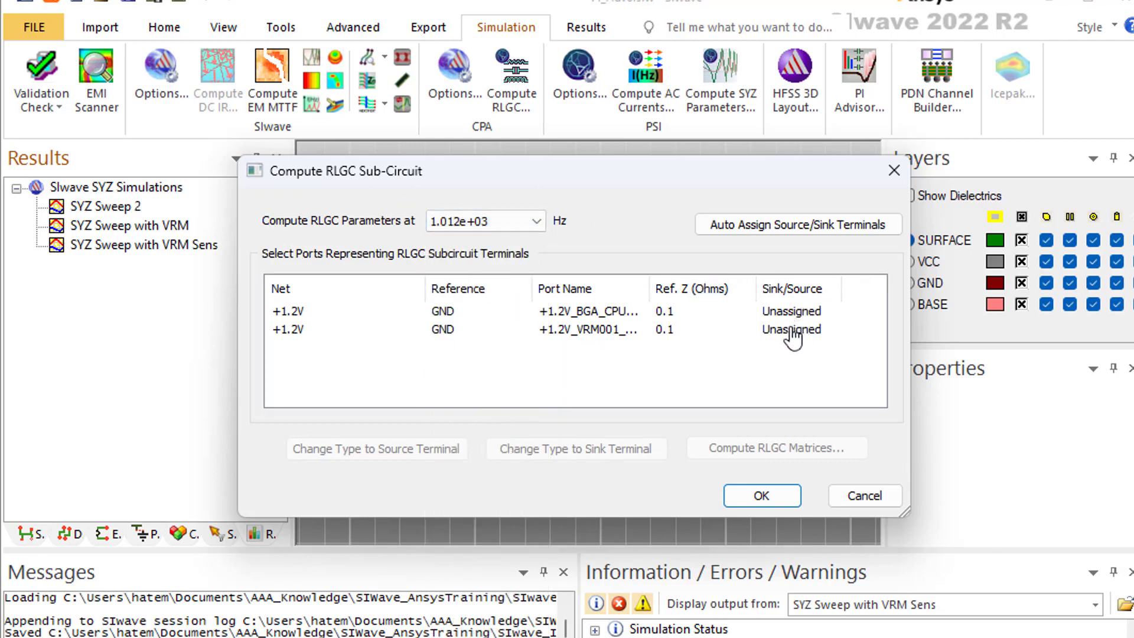
{"action": "left_click", "coordinate": [764, 218]}
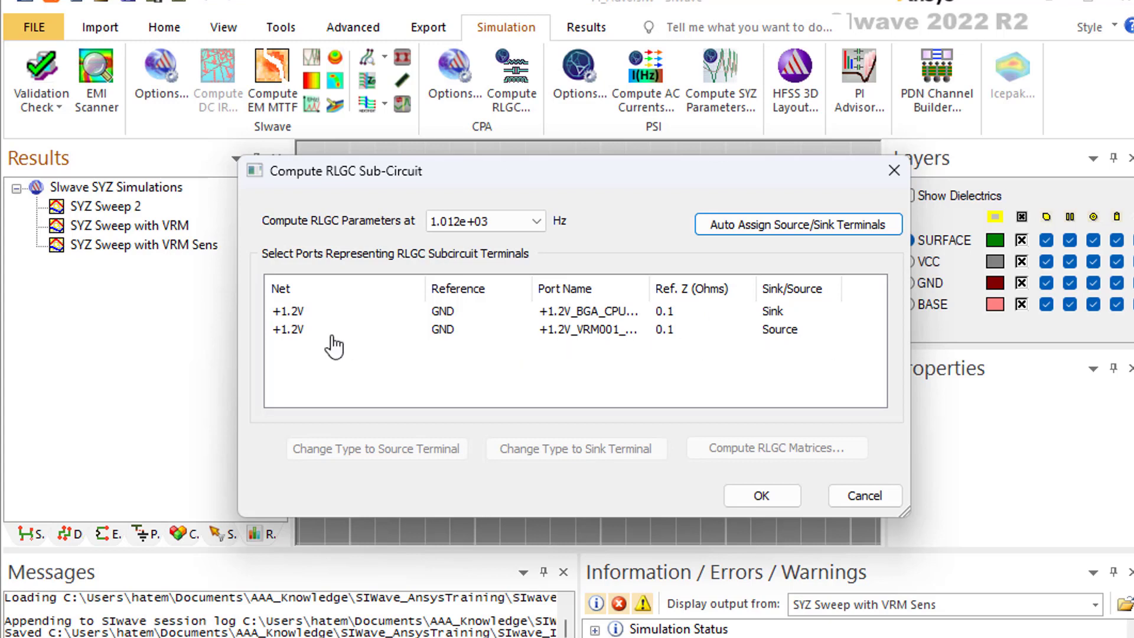
Compute the RLGC matrices for both +1.2V ports and review the inductance, conductance and capacitance matrices.
{"action": "left_click", "coordinate": [390, 313]}
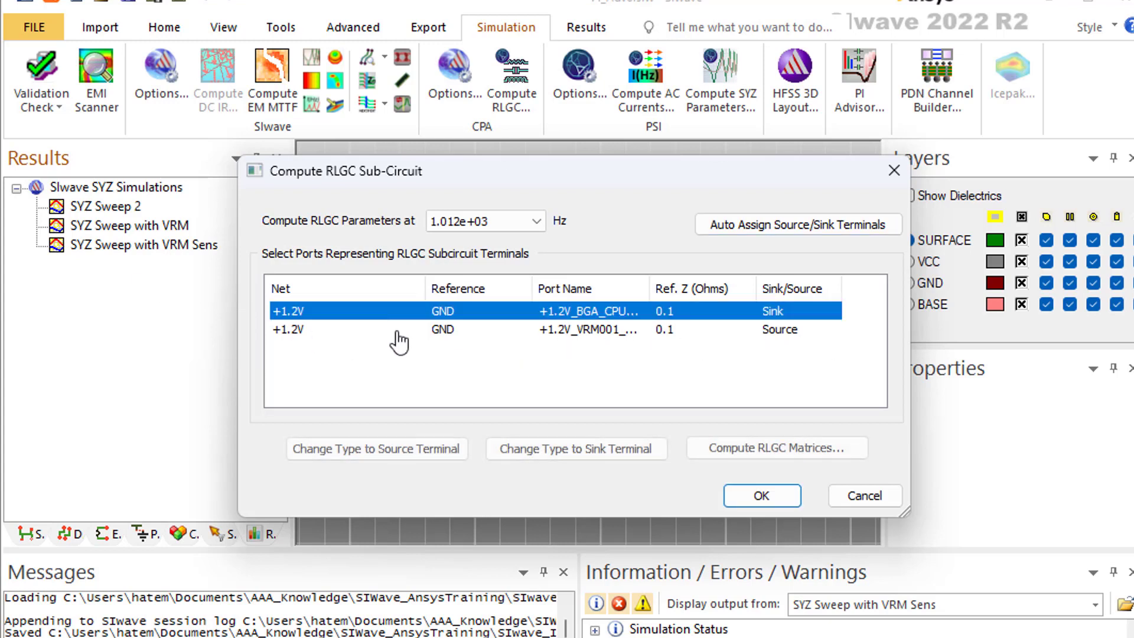
{"action": "left_click", "coordinate": [387, 335], "text": "shift"}
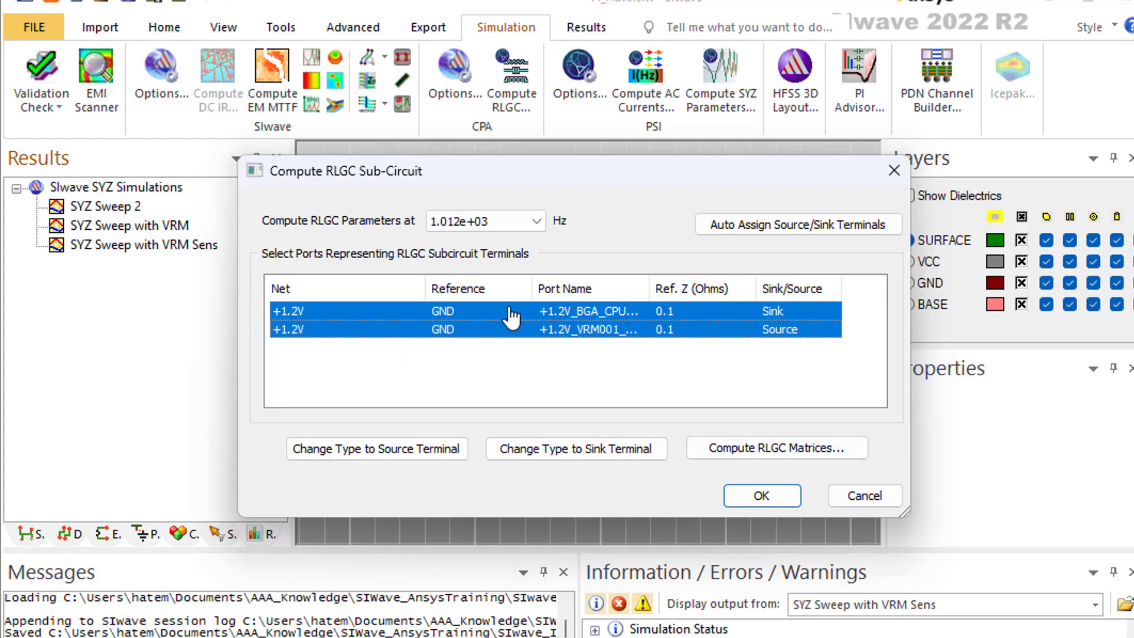
{"action": "left_click", "coordinate": [752, 450]}
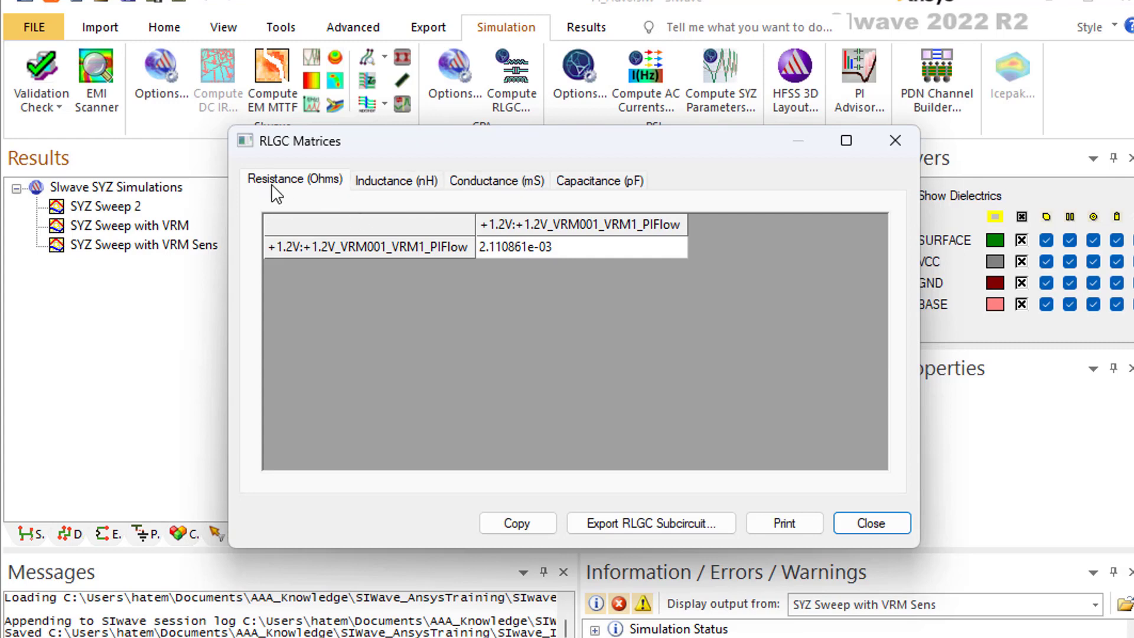
{"action": "left_click", "coordinate": [394, 183]}
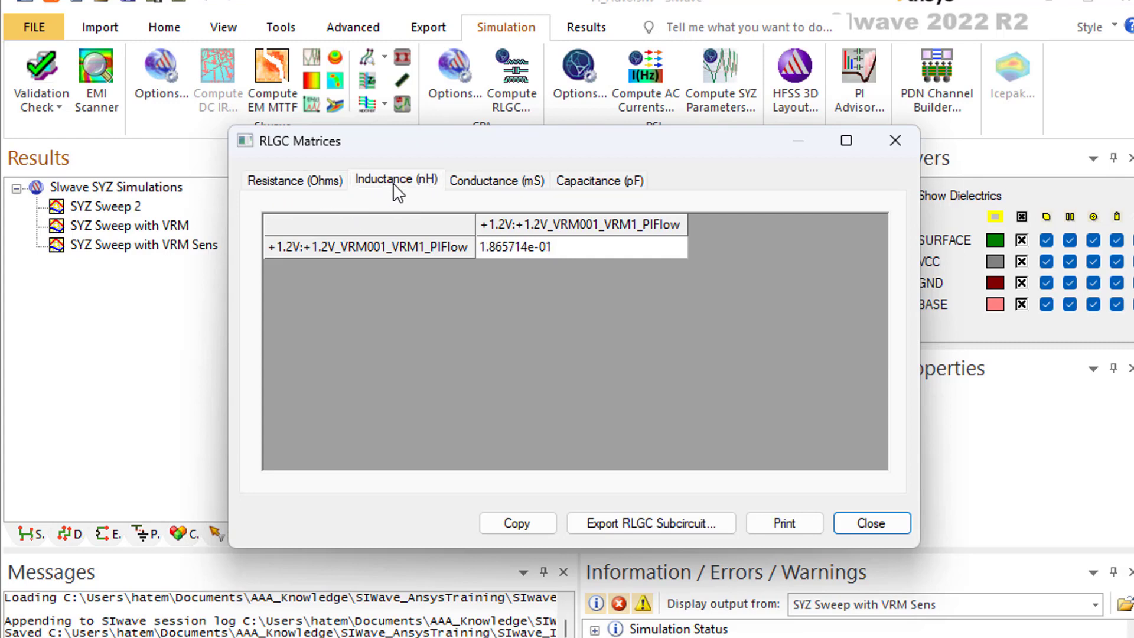
{"action": "left_click", "coordinate": [478, 188]}
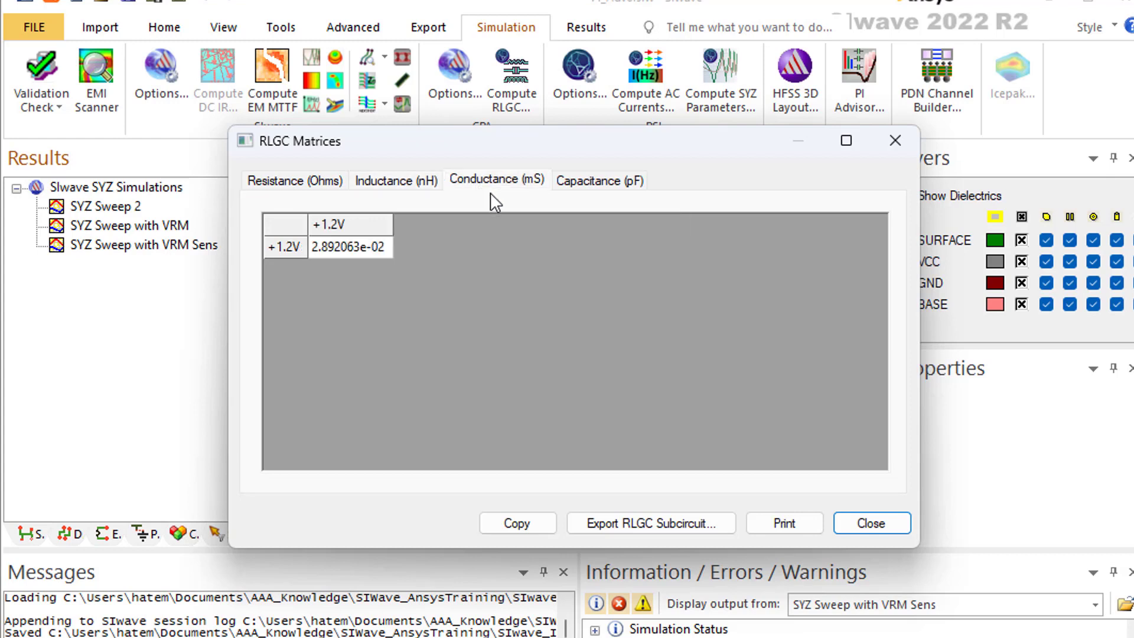
{"action": "left_click", "coordinate": [592, 185]}
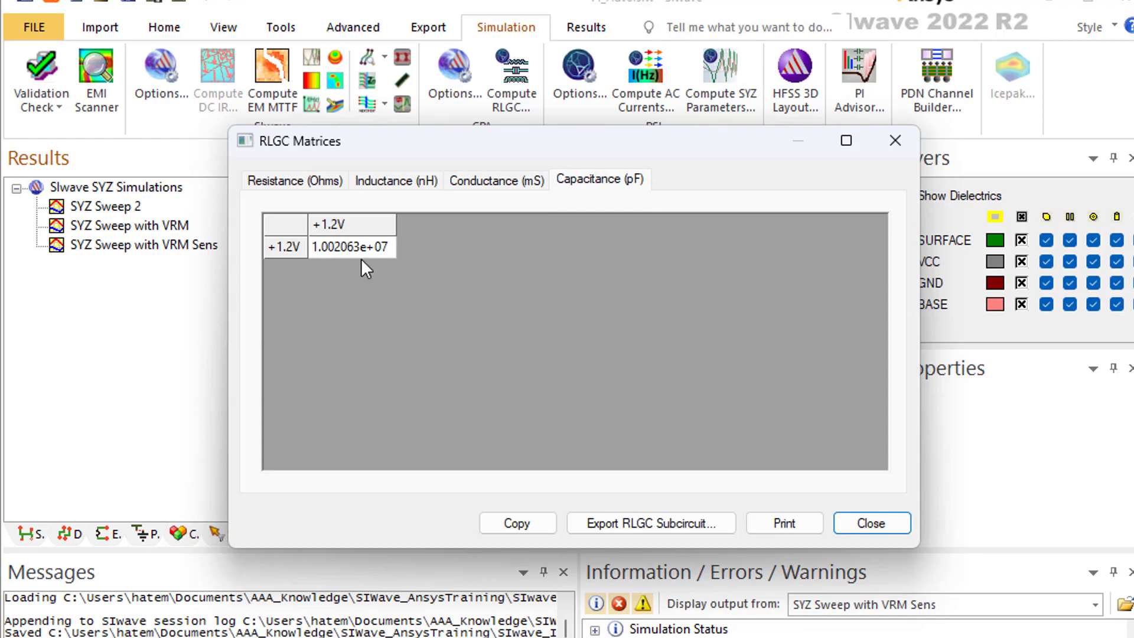
Start an RLGC subcircuit export and review the available subcircuit formats, keeping Ansys Electronics Desktop.
{"action": "left_click", "coordinate": [653, 523]}
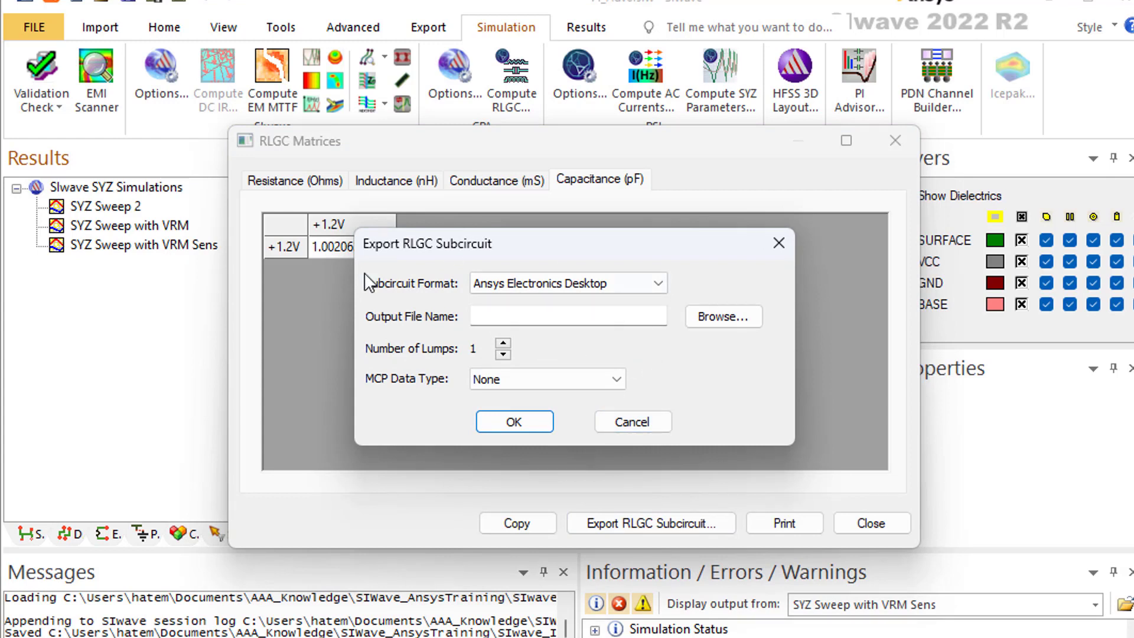
{"action": "left_click", "coordinate": [649, 284]}
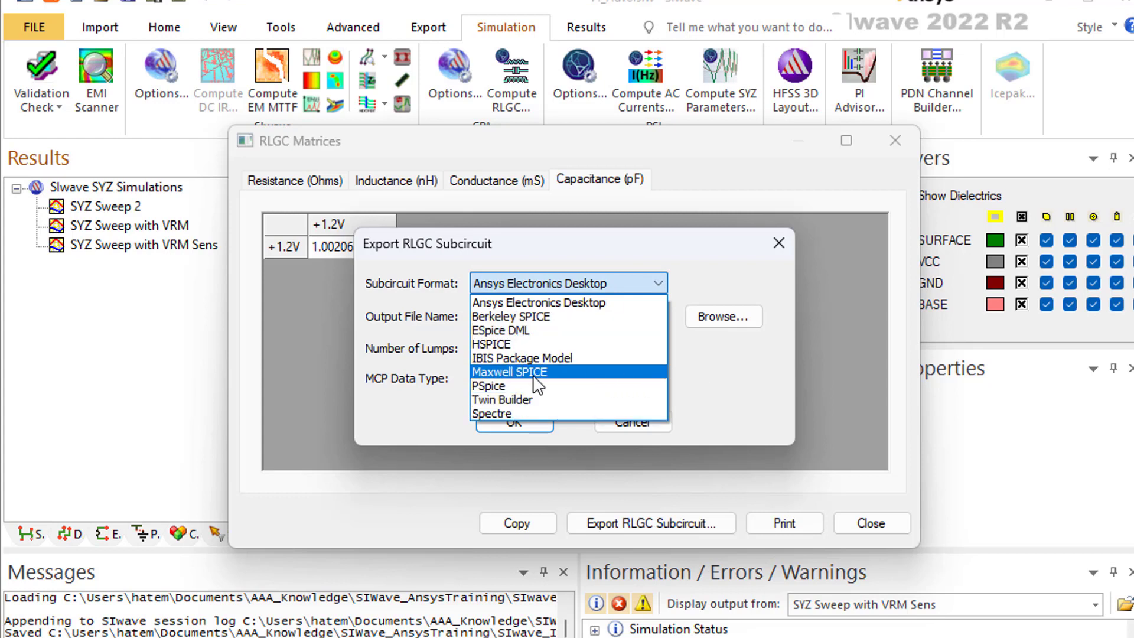
{"action": "left_click", "coordinate": [593, 244]}
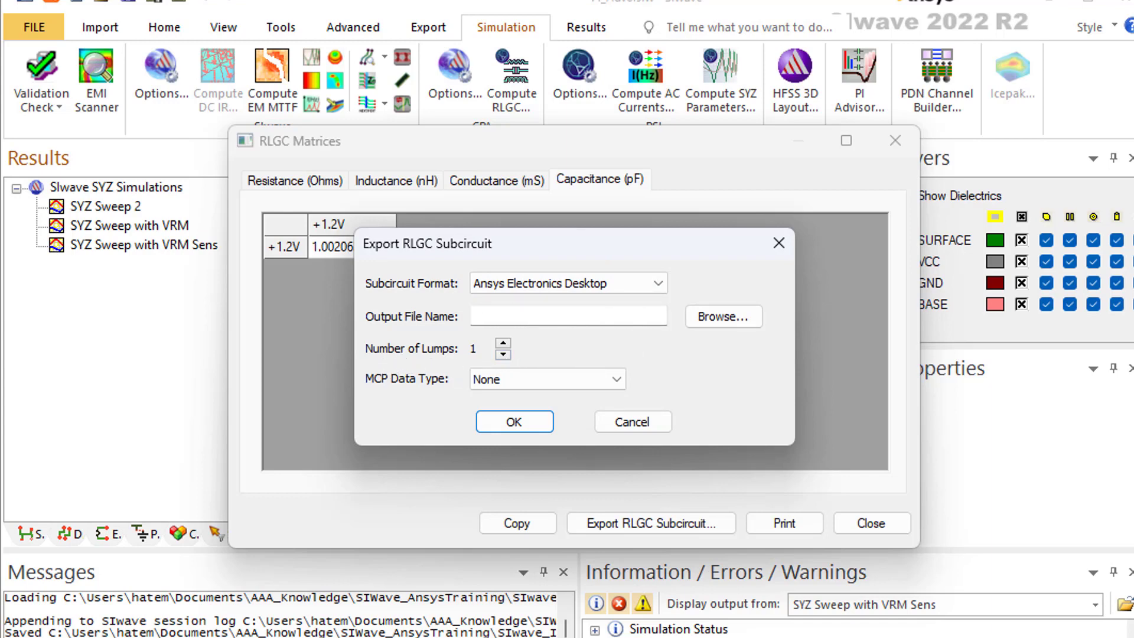
Switch to PowerPoint, show the RLCG model slide with the 4-lump circuit, and return to SIwave.
{"action": "key", "text": "alt+Tab"}
{"action": "left_click_drag", "start_coordinate": [725, 152], "coordinate": [483, 26]}
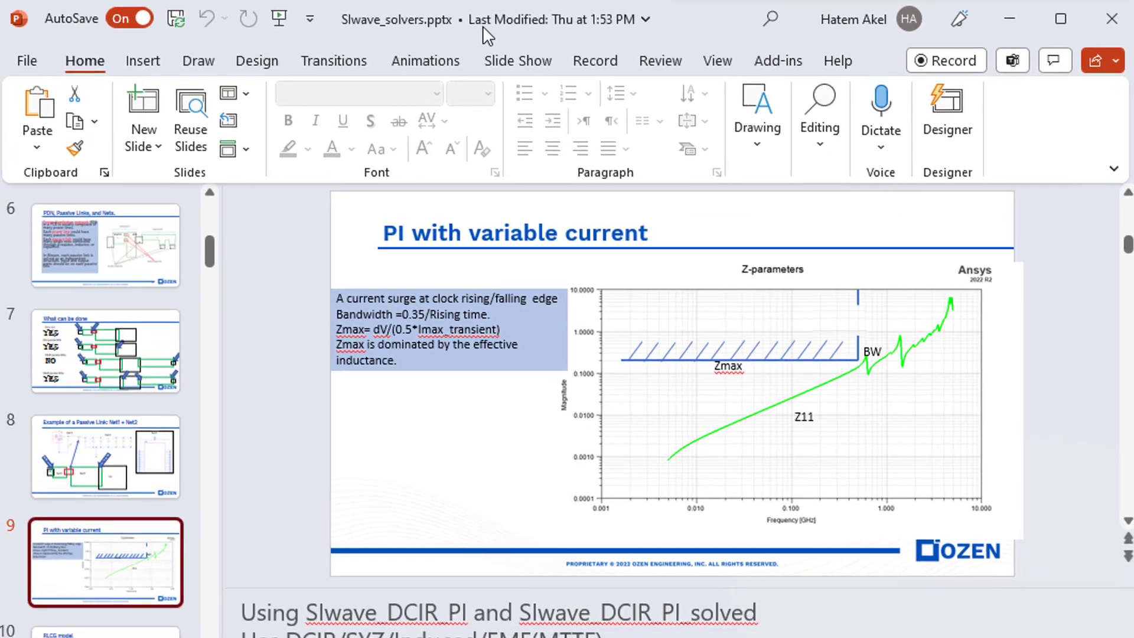
{"action": "scroll", "coordinate": [165, 472], "scroll_direction": "down", "scroll_amount": 2}
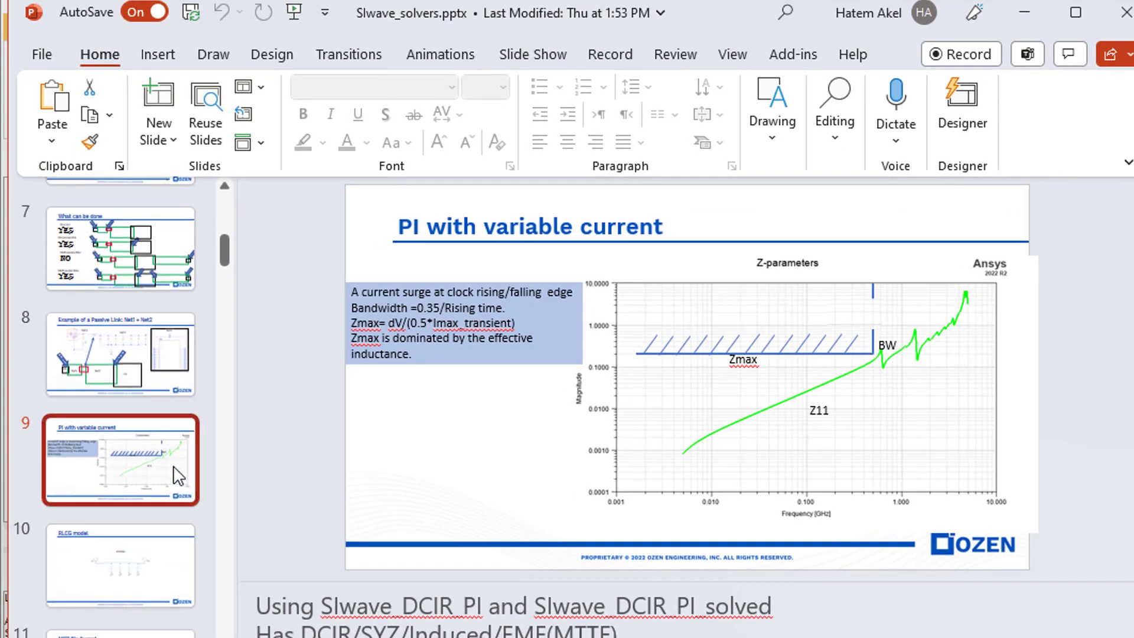
{"action": "left_click", "coordinate": [114, 572]}
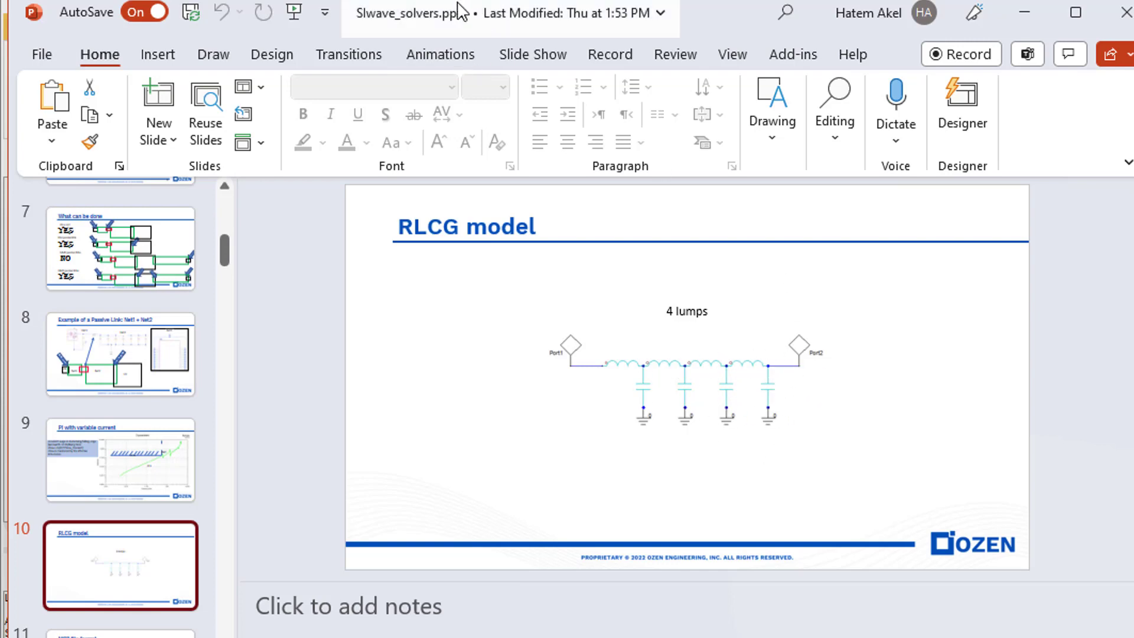
{"action": "left_click_drag", "start_coordinate": [457, 11], "coordinate": [1133, 12]}
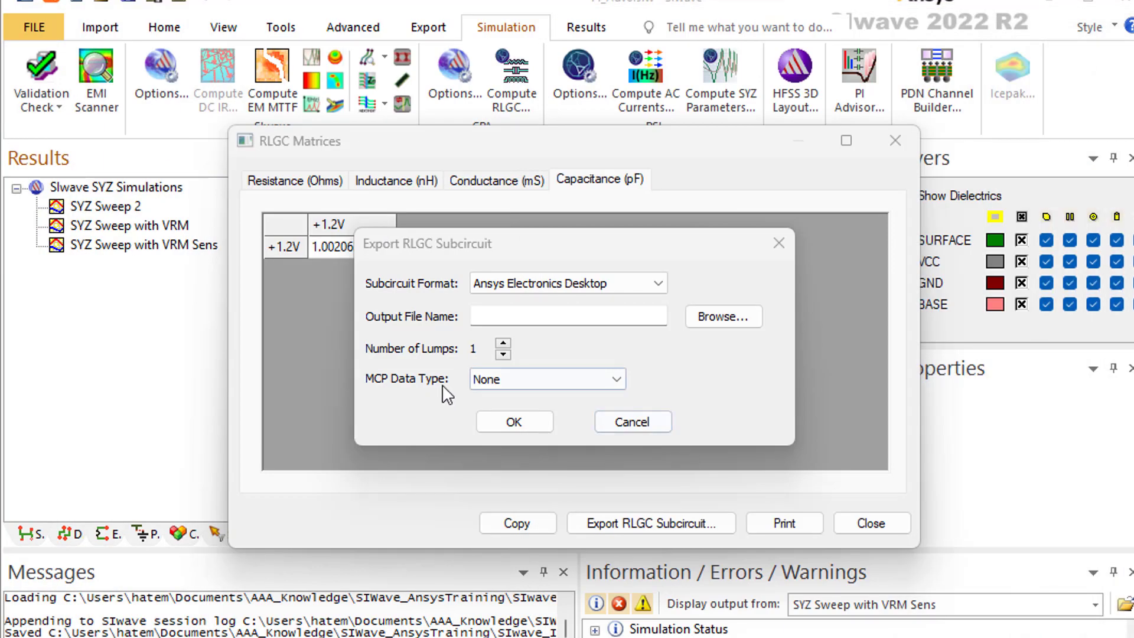
Set the RLGC subcircuit export to 6 lumps and review the available MCP data types, keeping None.
{"action": "left_click", "coordinate": [506, 346]}
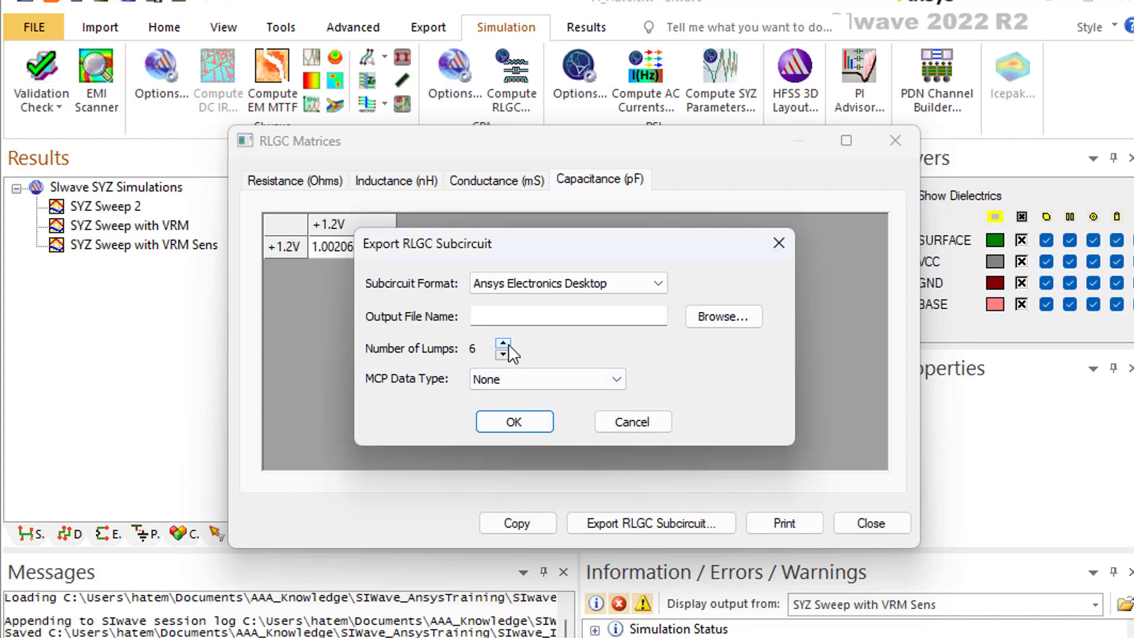
{"action": "left_click", "coordinate": [592, 378]}
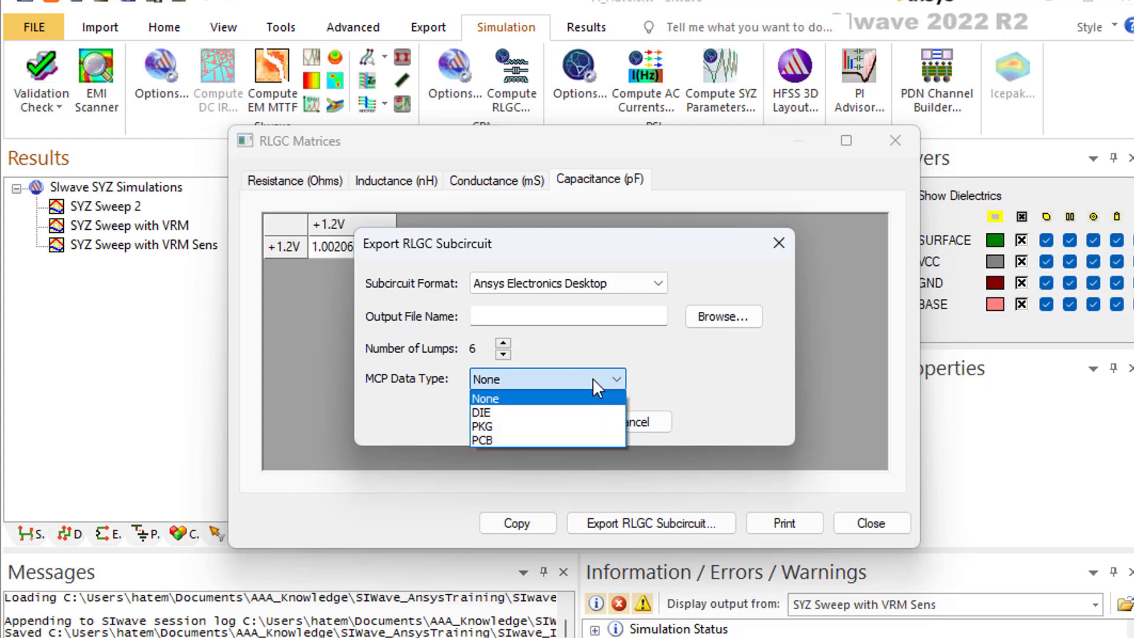
{"action": "left_click", "coordinate": [774, 380]}
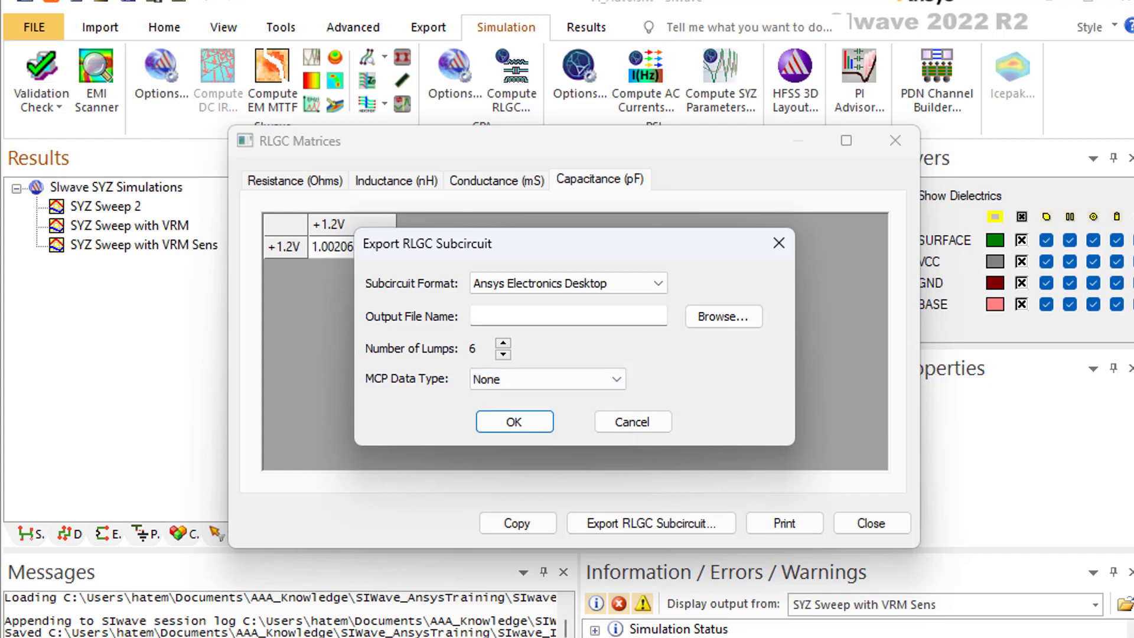
{"action": "left_click", "coordinate": [519, 381]}
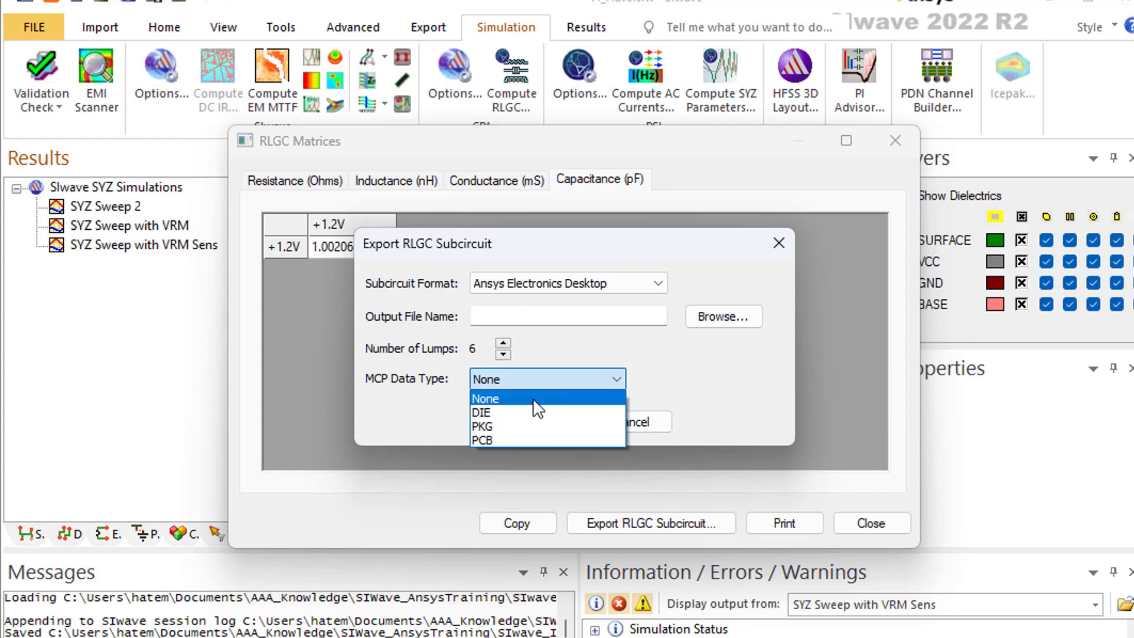
{"action": "left_click", "coordinate": [760, 395]}
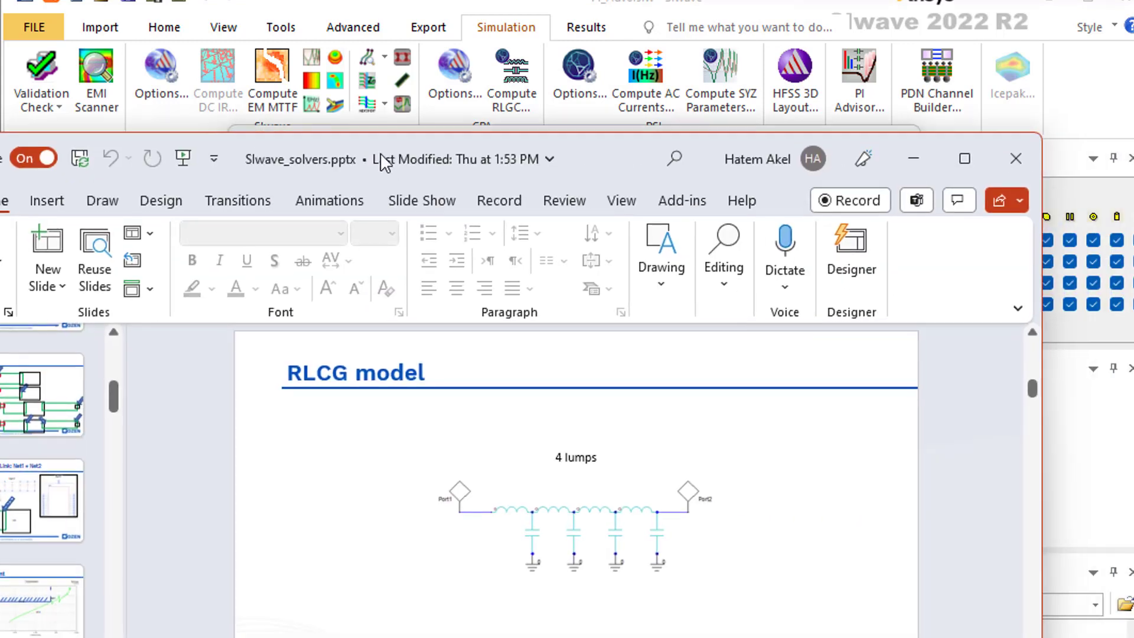
In PowerPoint, show the MCP file format slide and the following slide of subcircuit listings, and return to SIwave.
{"action": "left_click_drag", "start_coordinate": [488, 158], "coordinate": [547, 24]}
{"action": "scroll", "coordinate": [144, 443], "scroll_direction": "down", "scroll_amount": 3}
{"action": "left_click", "coordinate": [150, 456]}
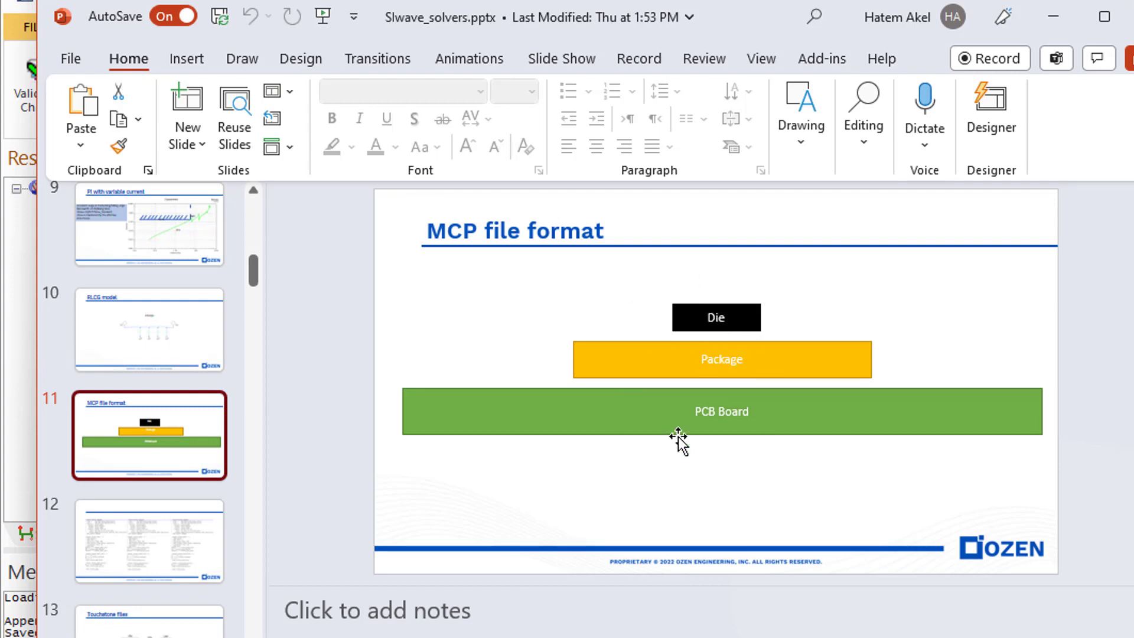
{"action": "left_click", "coordinate": [167, 529]}
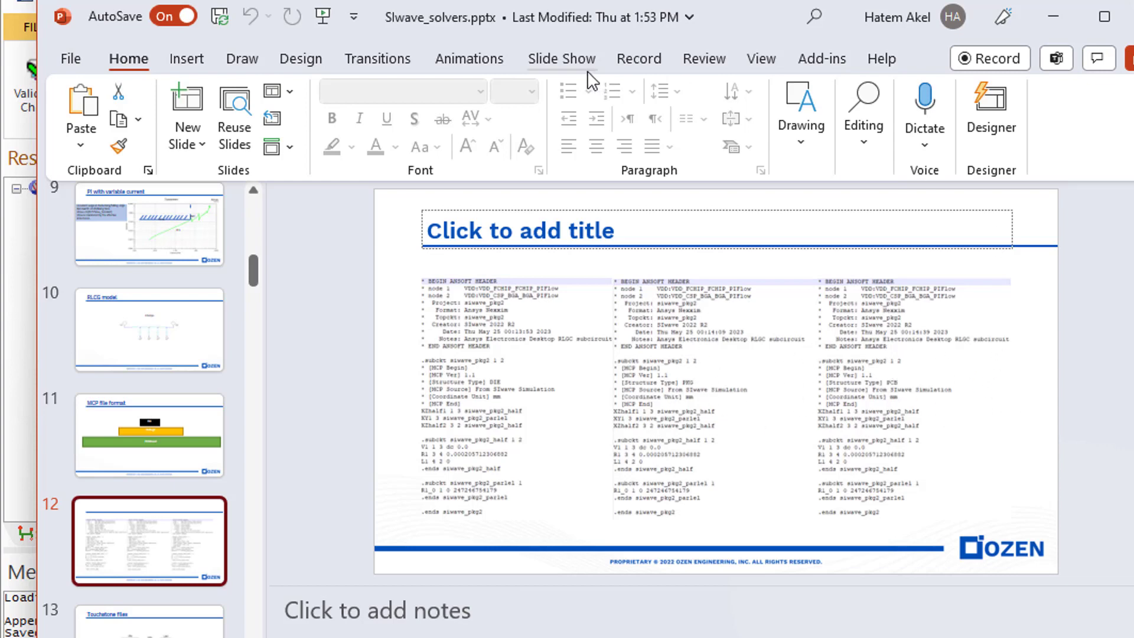
{"action": "left_click_drag", "start_coordinate": [482, 24], "coordinate": [892, 113]}
{"action": "key", "text": "super+Down"}
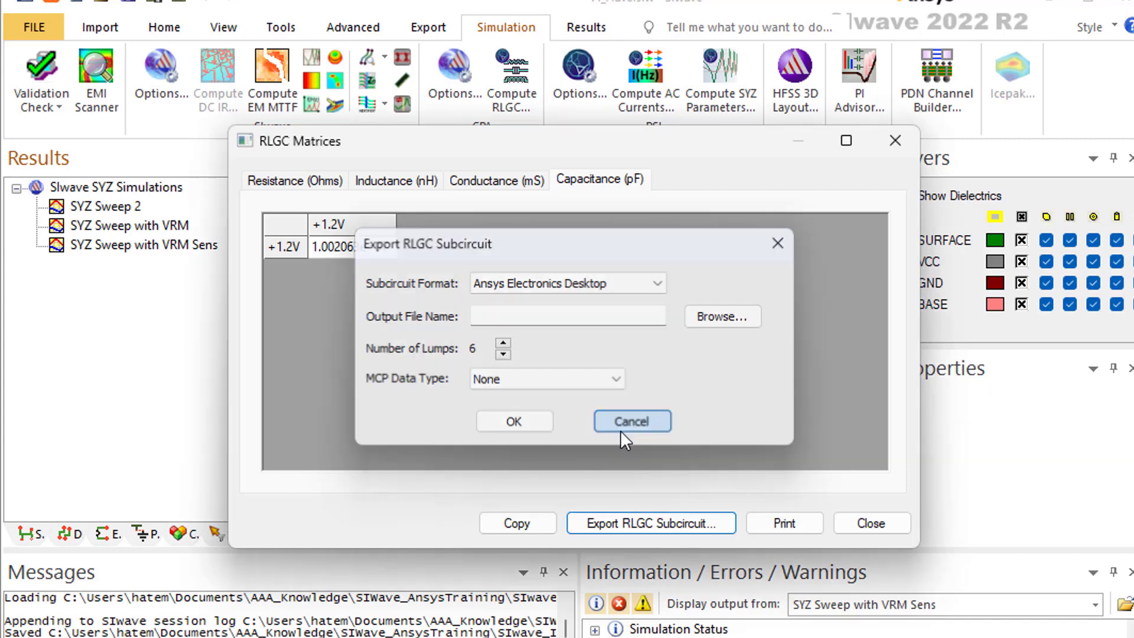
Cancel the RLGC subcircuit export, close the RLGC matrices and display the mesh of SYZ Sweep 2.
{"action": "left_click", "coordinate": [621, 423]}
{"action": "left_click", "coordinate": [862, 524]}
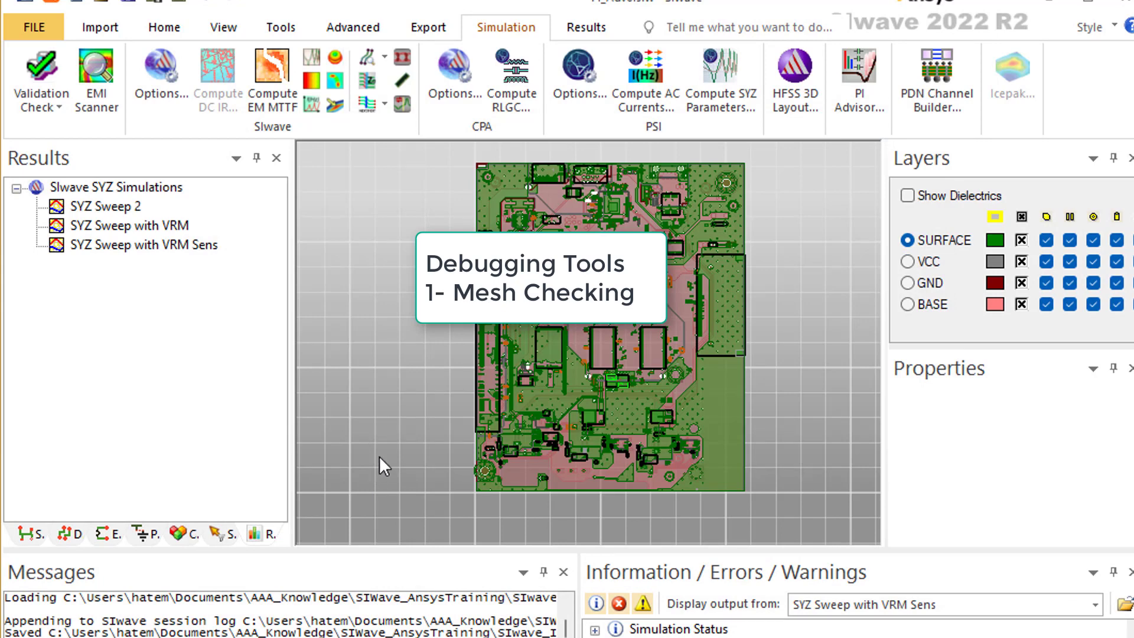
{"action": "right_click", "coordinate": [97, 202]}
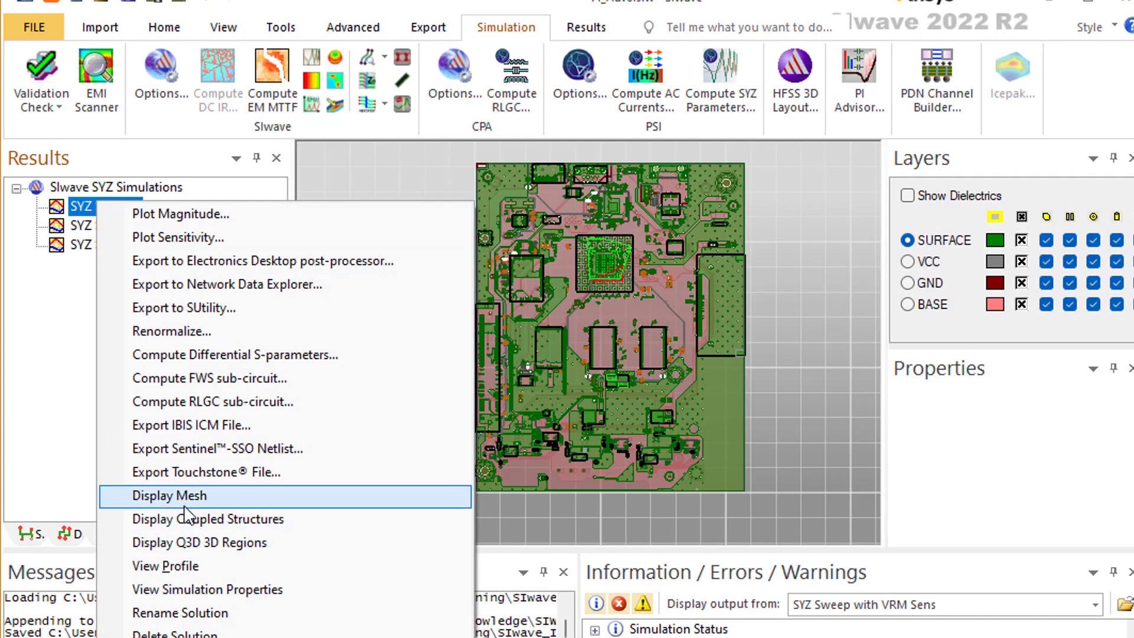
{"action": "left_click", "coordinate": [182, 498]}
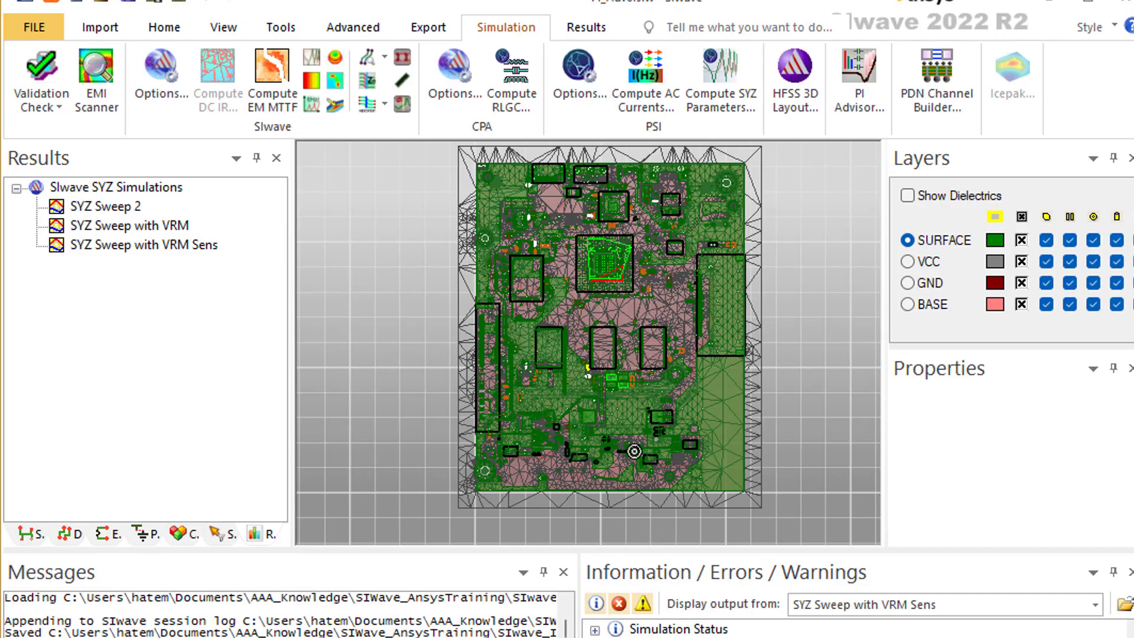
Examine the SYZ Sweep 2 mesh across the board, including the triangles around the vias, pads and plane edges.
{"action": "scroll", "coordinate": [611, 473], "scroll_direction": "up", "scroll_amount": 5}
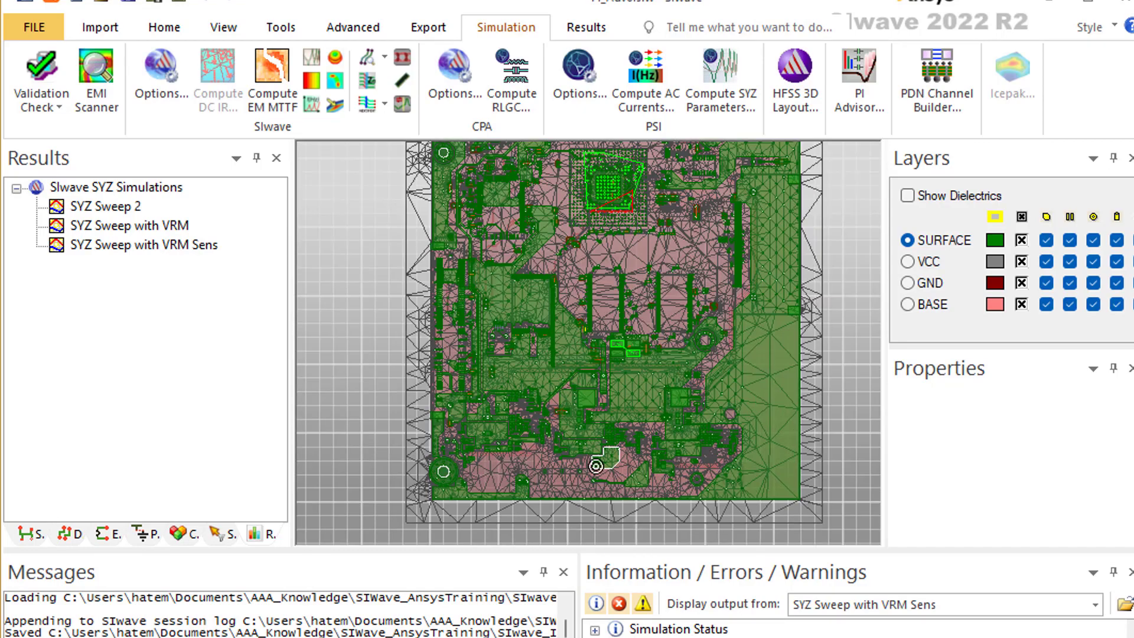
{"action": "scroll", "coordinate": [623, 356], "scroll_direction": "up", "scroll_amount": 6}
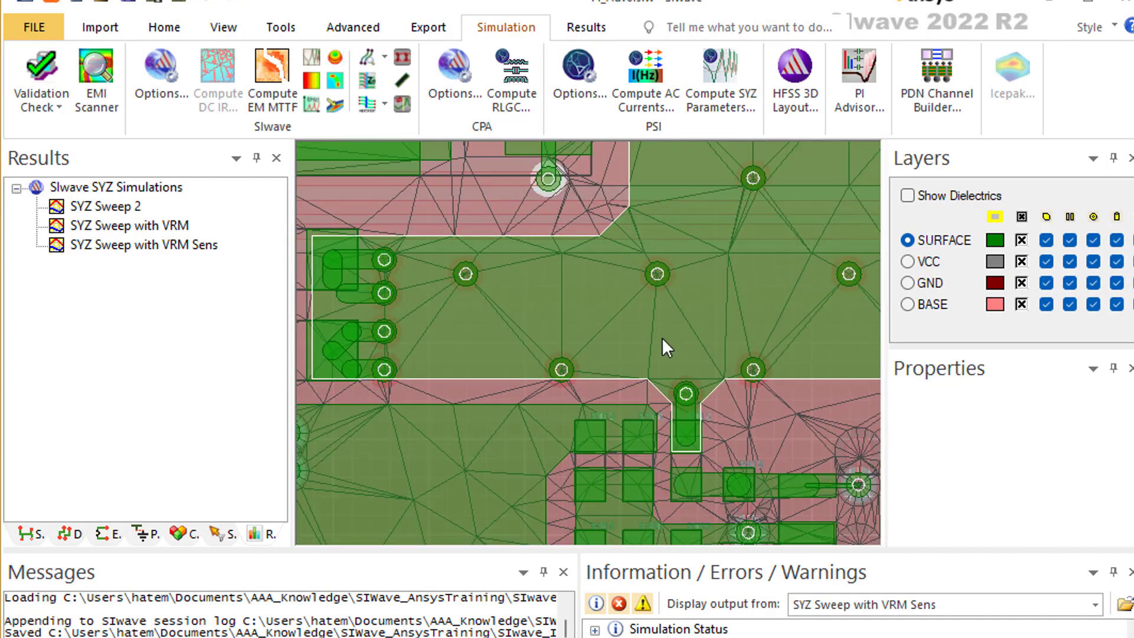
{"action": "scroll", "coordinate": [458, 286], "scroll_direction": "up", "scroll_amount": 5}
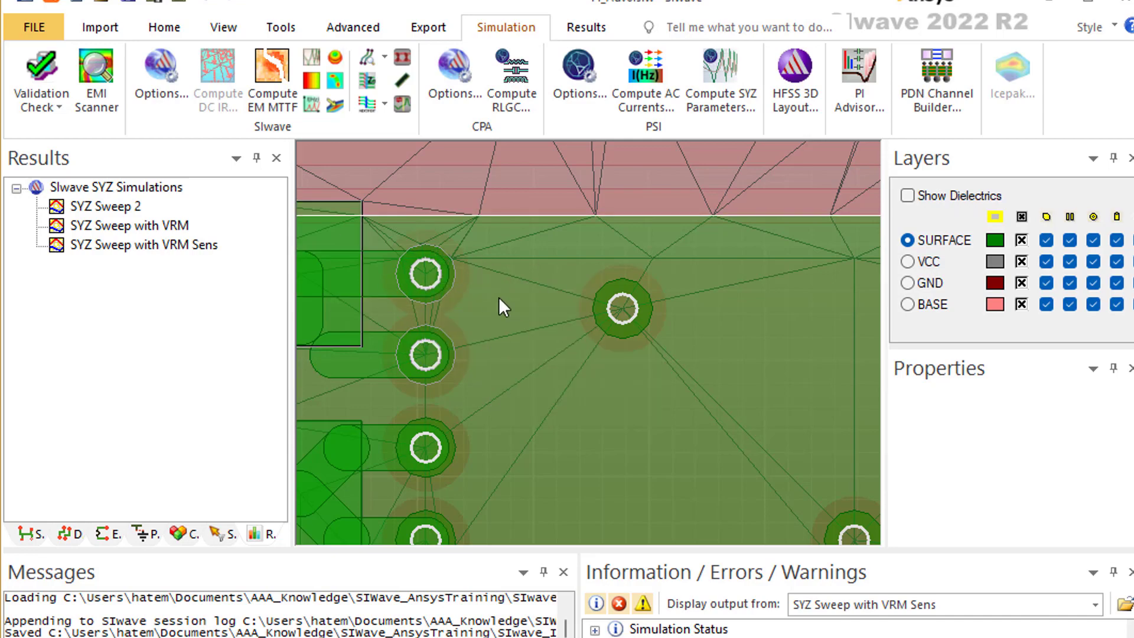
{"action": "scroll", "coordinate": [556, 363], "scroll_direction": "down", "scroll_amount": 2}
{"action": "scroll", "coordinate": [556, 363], "scroll_direction": "down", "scroll_amount": 6}
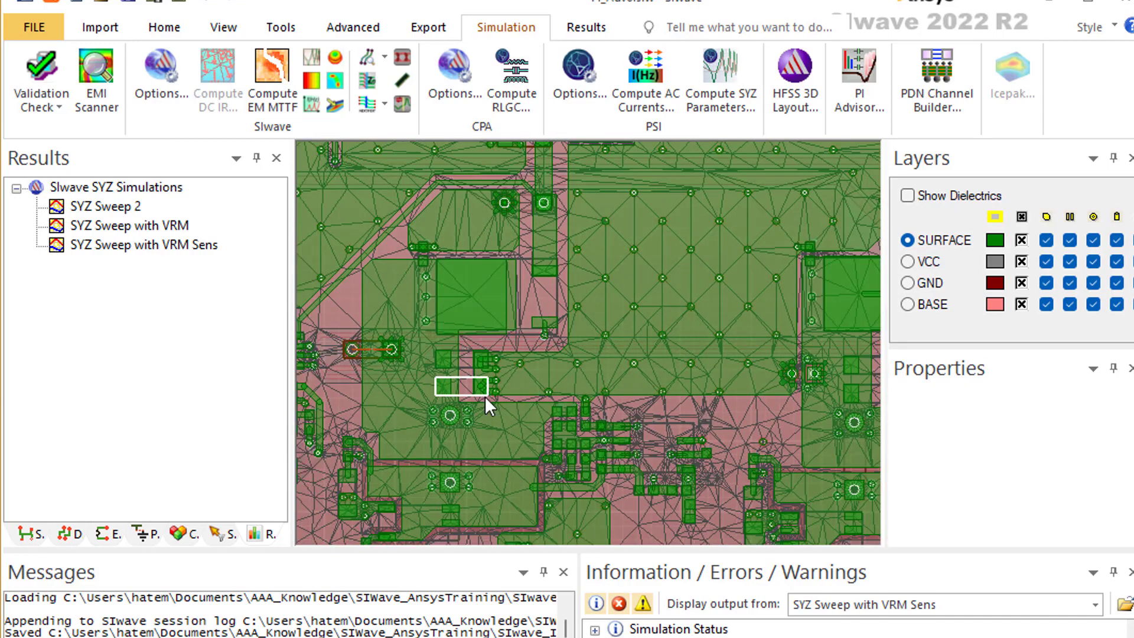
{"action": "scroll", "coordinate": [485, 395], "scroll_direction": "down", "scroll_amount": 3}
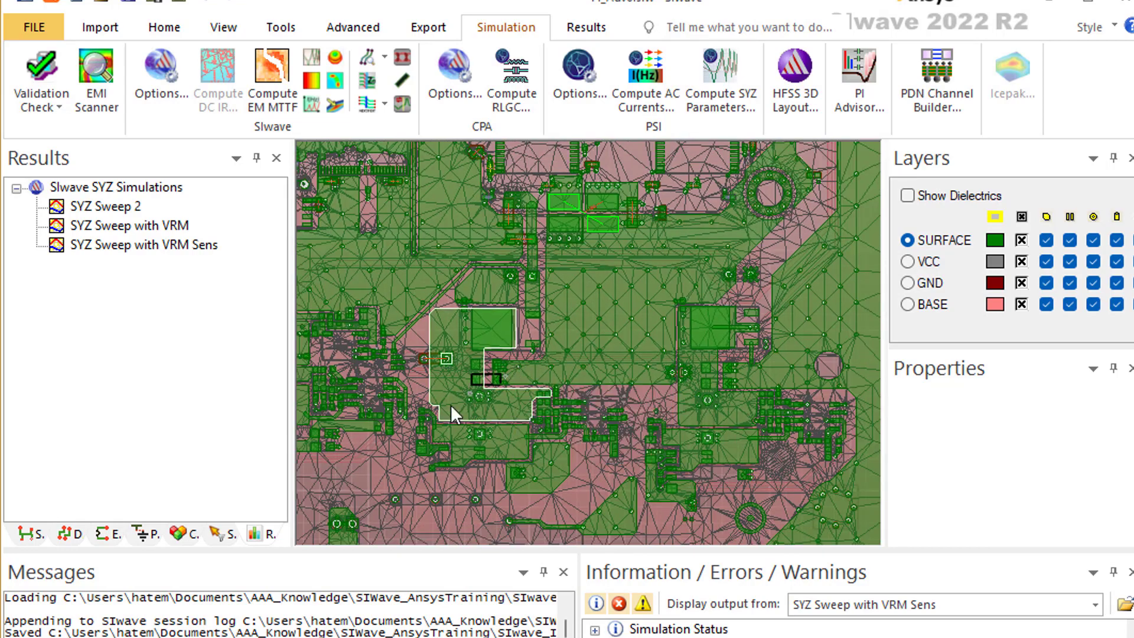
{"action": "scroll", "coordinate": [523, 320], "scroll_direction": "down", "scroll_amount": 4}
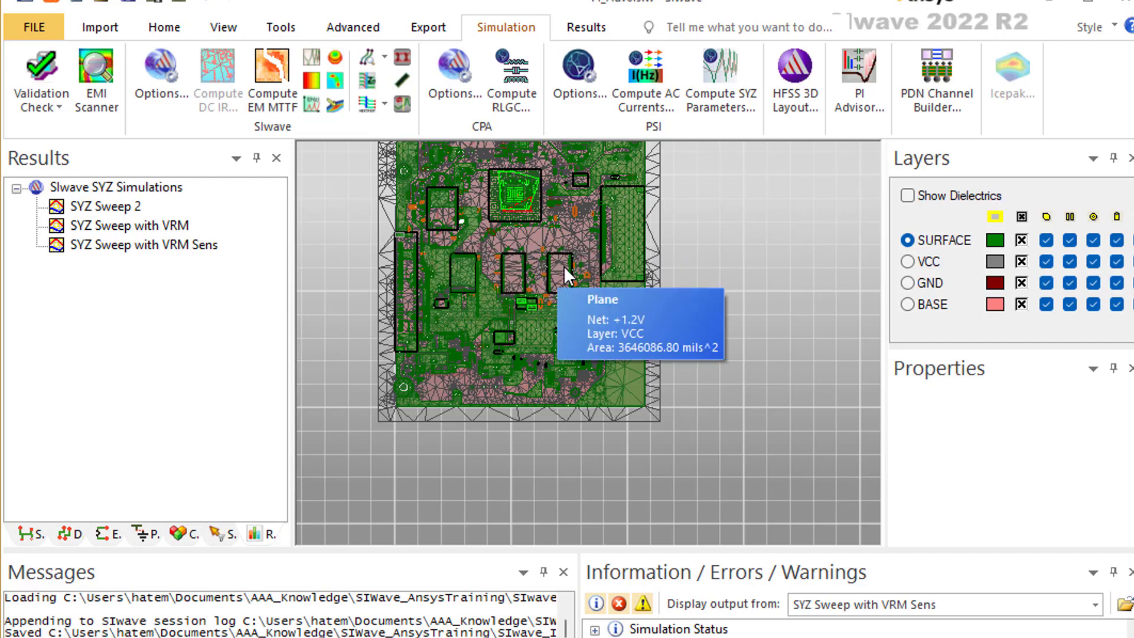
{"action": "scroll", "coordinate": [577, 258], "scroll_direction": "down", "scroll_amount": 3}
{"action": "scroll", "coordinate": [577, 179], "scroll_direction": "up", "scroll_amount": 4}
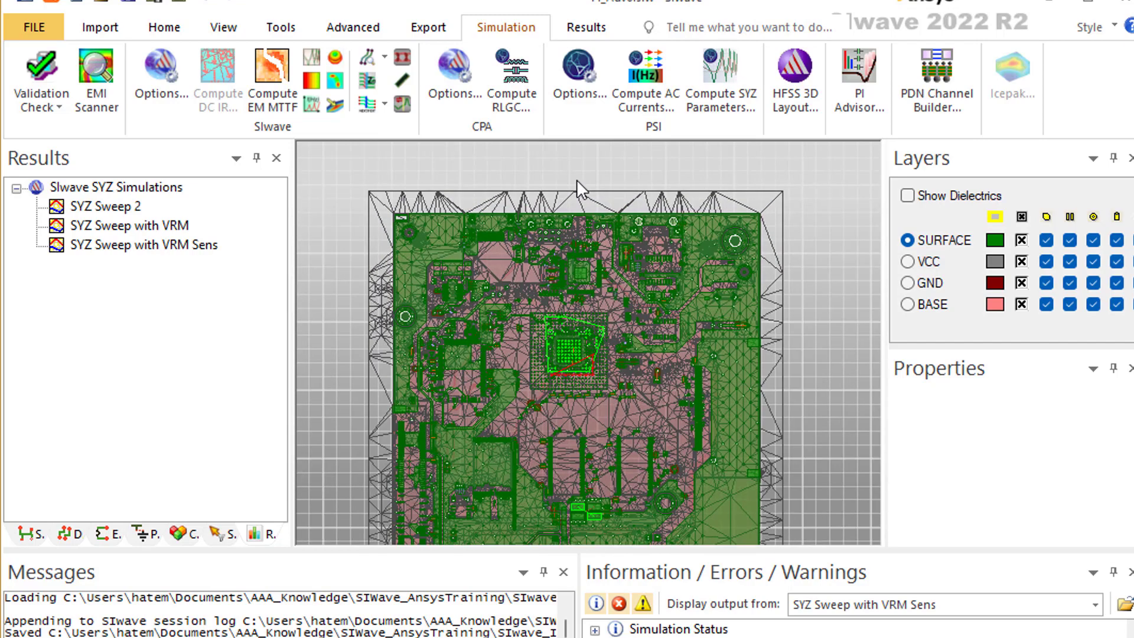
{"action": "scroll", "coordinate": [596, 211], "scroll_direction": "down", "scroll_amount": 2}
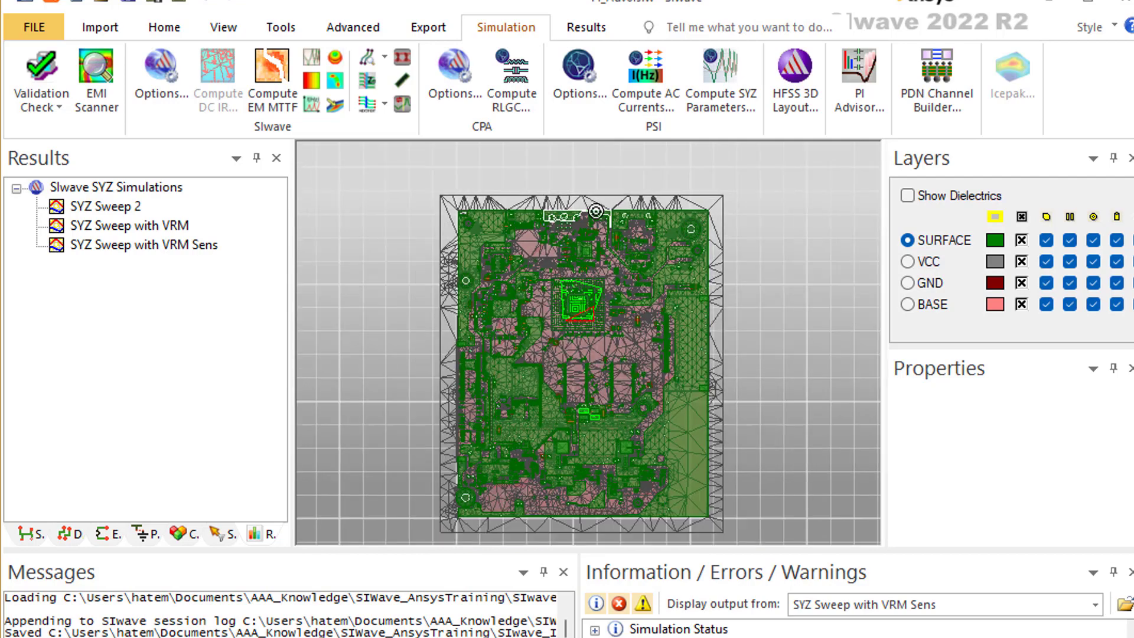
View the solver's simulation profile for SYZ Sweep 2 and close it.
{"action": "left_click", "coordinate": [116, 211]}
{"action": "right_click", "coordinate": [116, 212]}
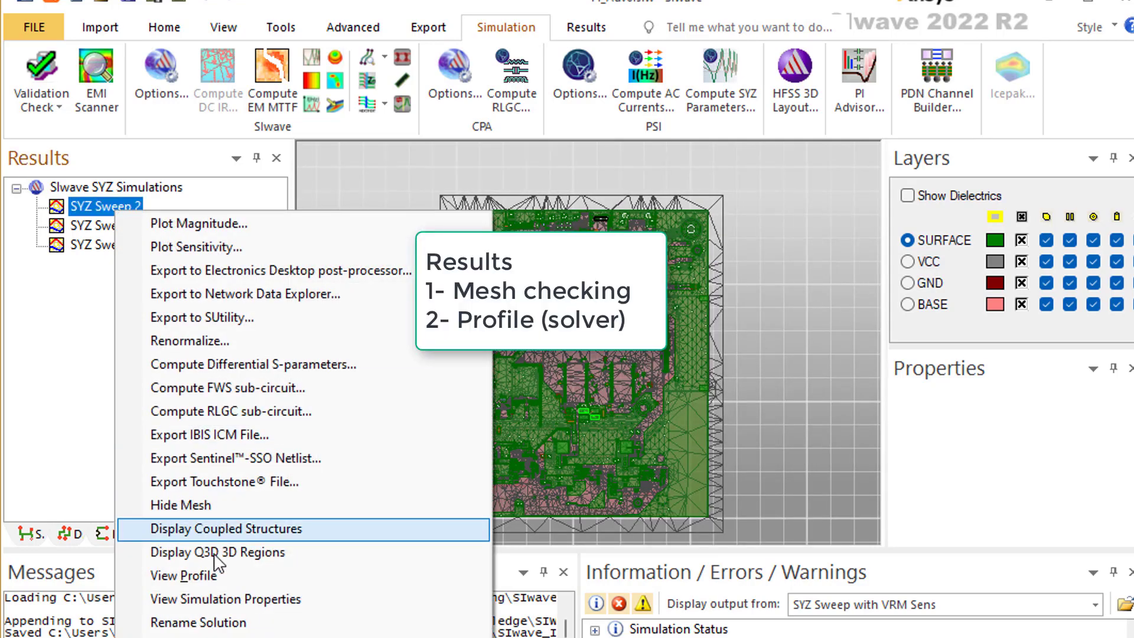
{"action": "left_click", "coordinate": [209, 581]}
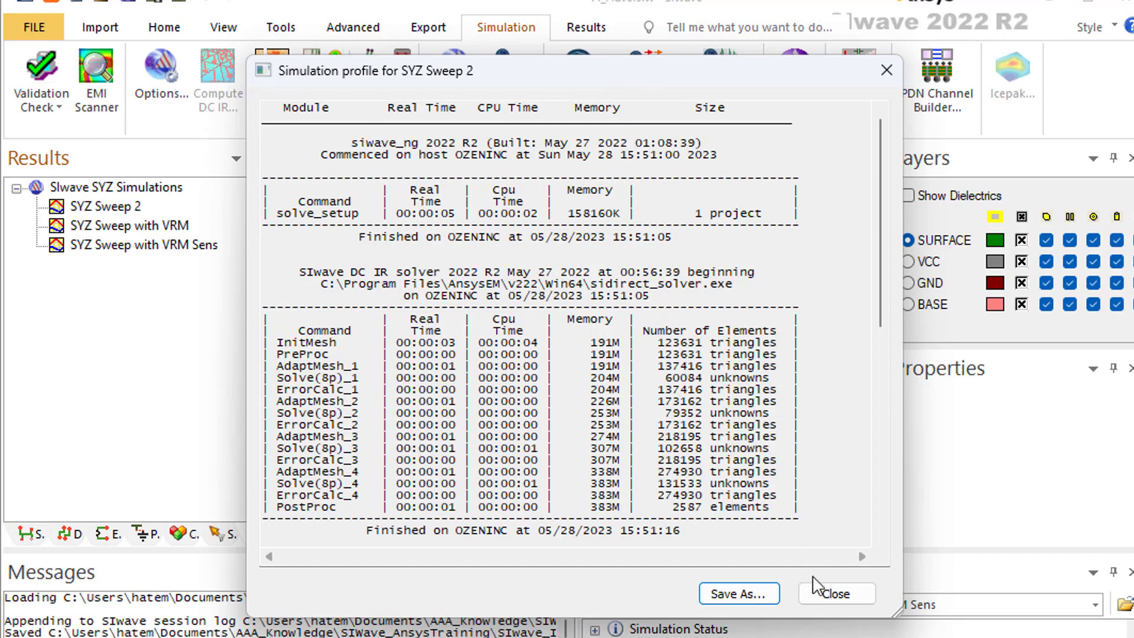
{"action": "left_click", "coordinate": [833, 600]}
View the simulation properties of SYZ Sweep 2, including its frequency range and sweep settings, and close them.
{"action": "right_click", "coordinate": [118, 215]}
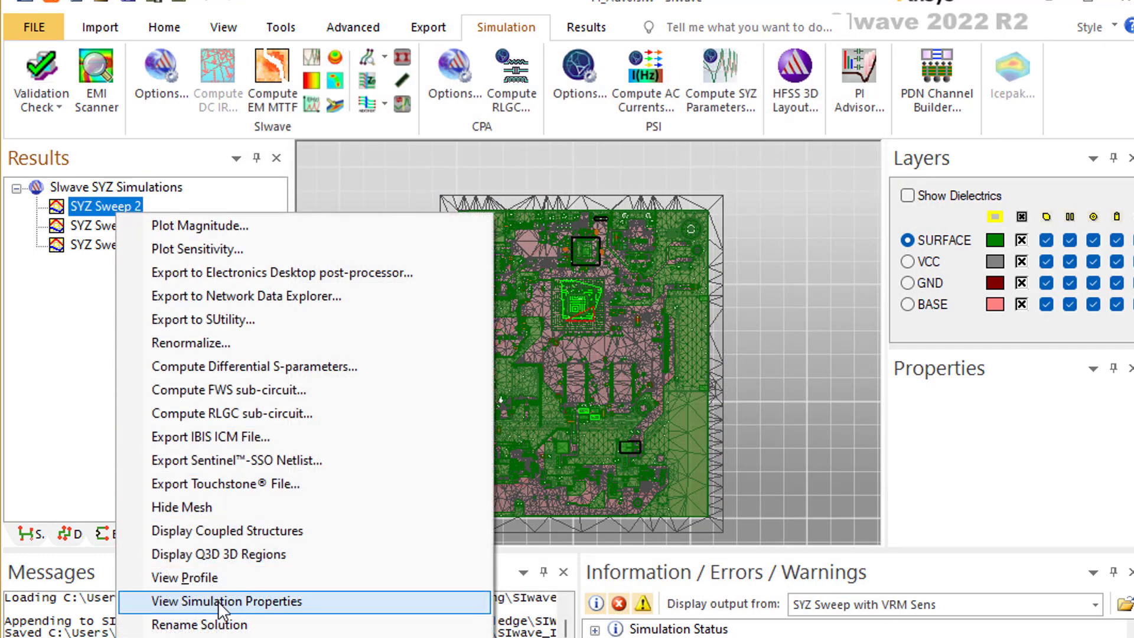
{"action": "left_click", "coordinate": [219, 601]}
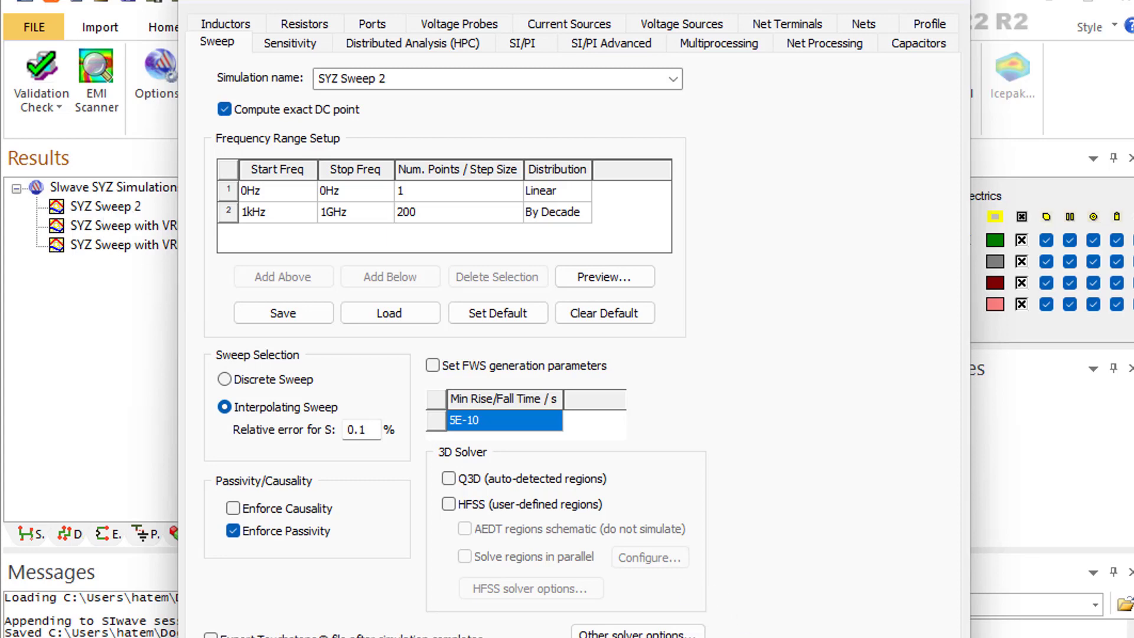
{"action": "key", "text": "Return"}
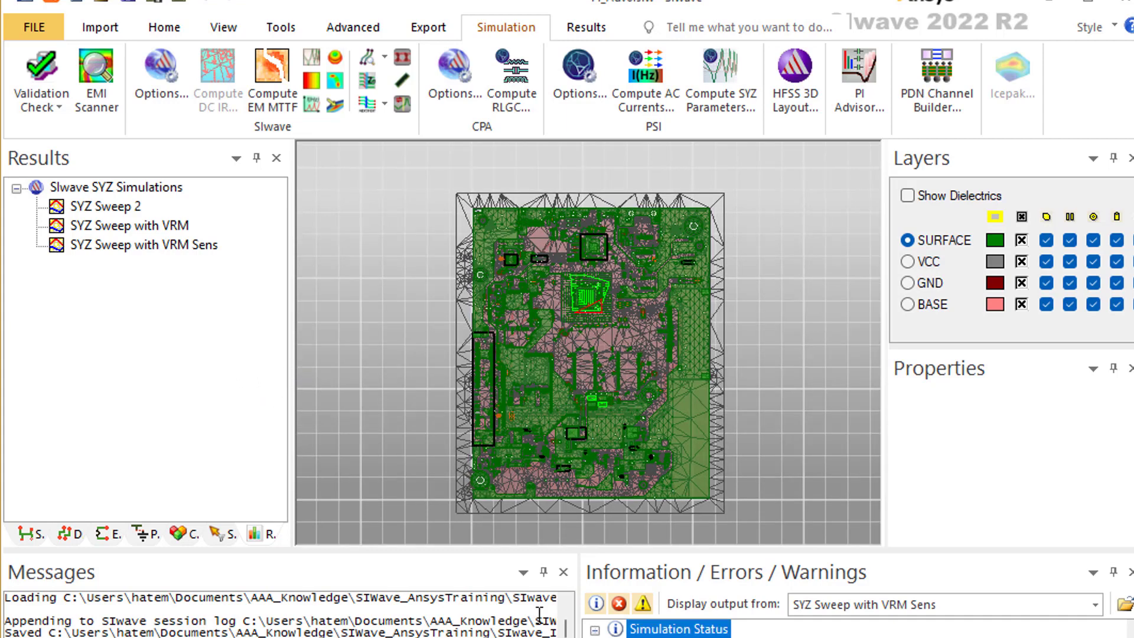
Review the export options for SYZ Sweep 2, show the Sentinel SSO slide in PowerPoint and return to SIwave.
{"action": "right_click", "coordinate": [92, 206]}
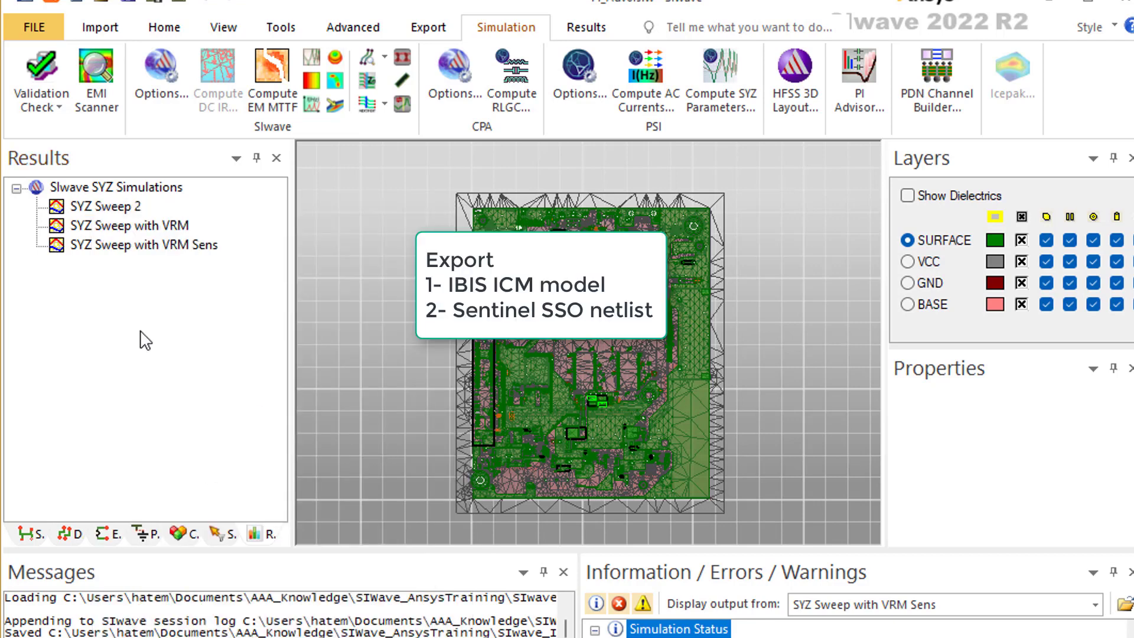
{"action": "right_click", "coordinate": [105, 213]}
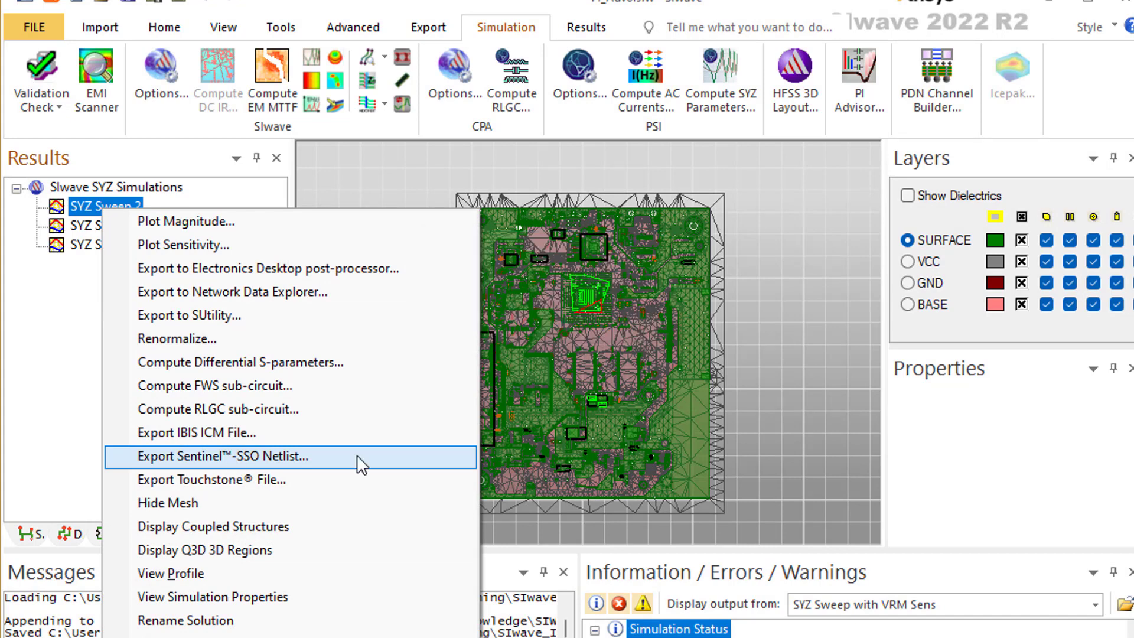
{"action": "key", "text": "alt+Tab"}
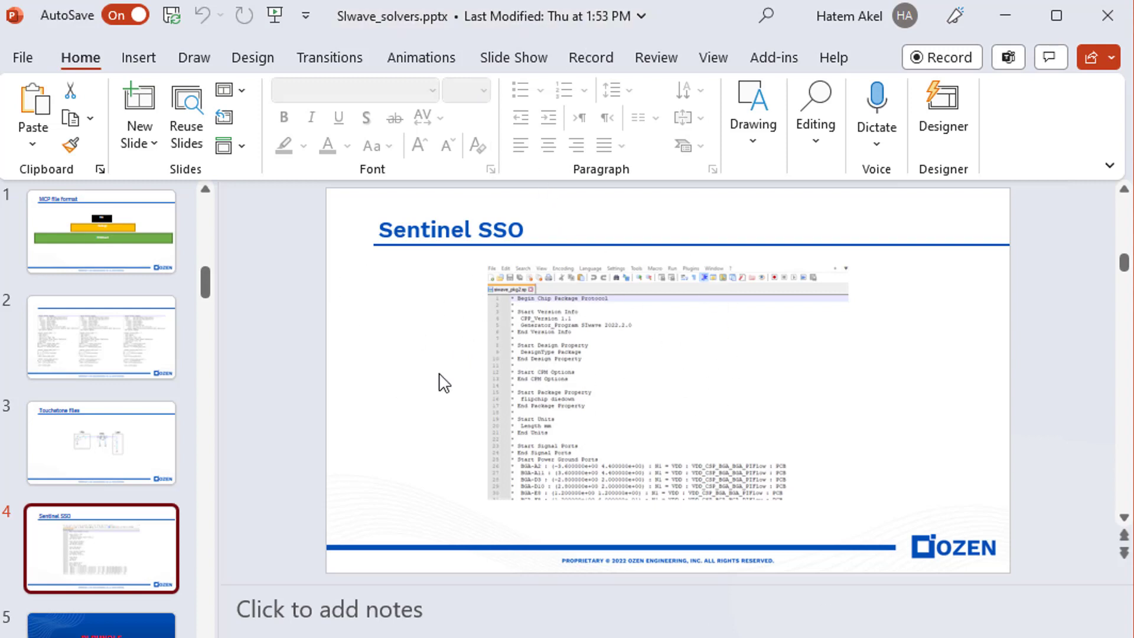
{"action": "left_click_drag", "start_coordinate": [380, 29], "coordinate": [1065, 154]}
{"action": "key", "text": "alt+Tab"}
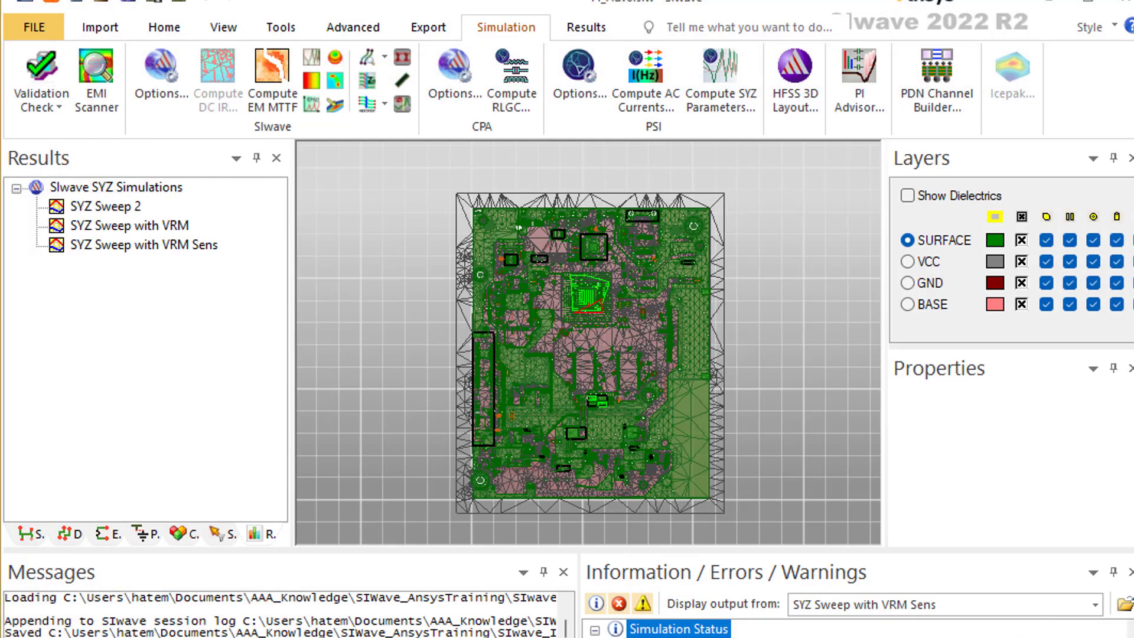
Start an FWS sub-circuit computation for SYZ Sweep 2 and show the available output file formats, keeping HSPICE.
{"action": "left_click", "coordinate": [107, 214]}
{"action": "right_click", "coordinate": [107, 217]}
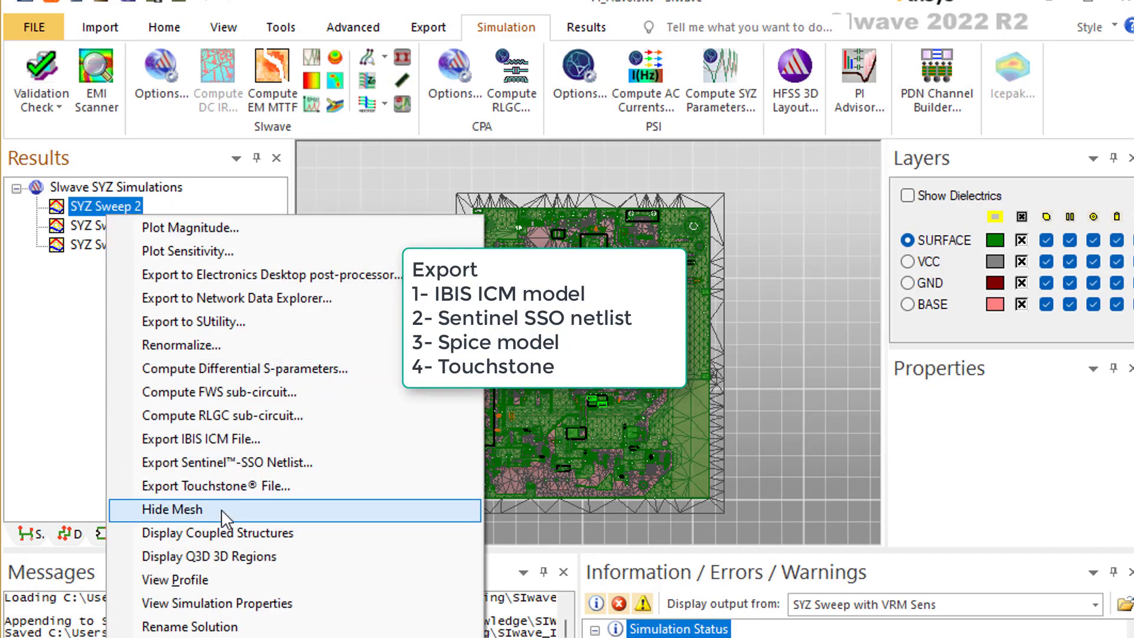
{"action": "left_click", "coordinate": [267, 392]}
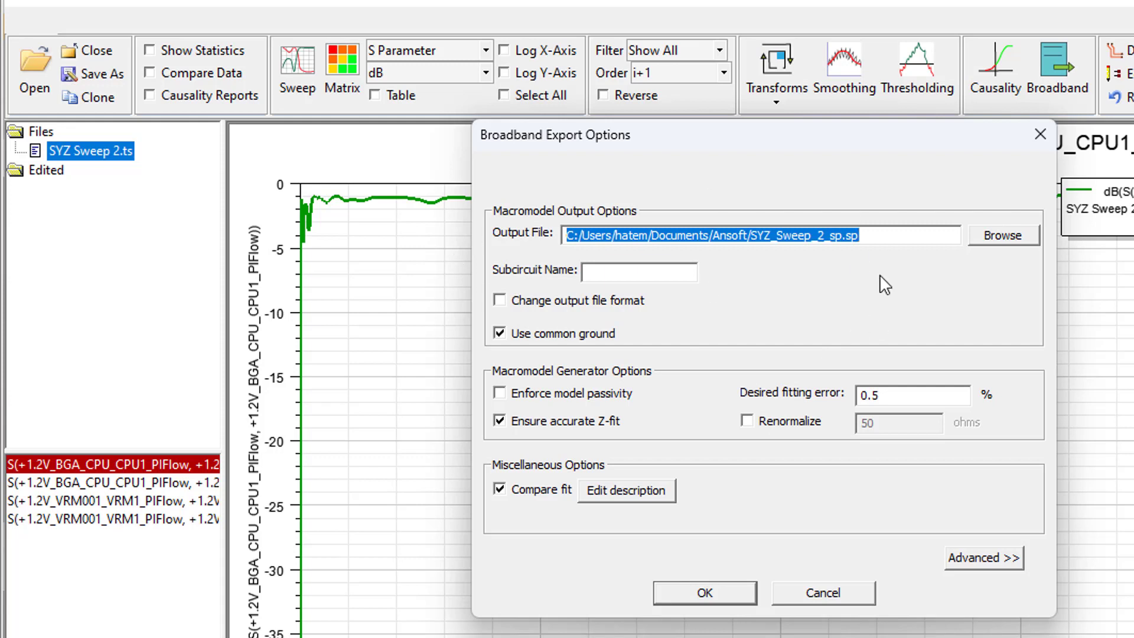
{"action": "left_click", "coordinate": [537, 303]}
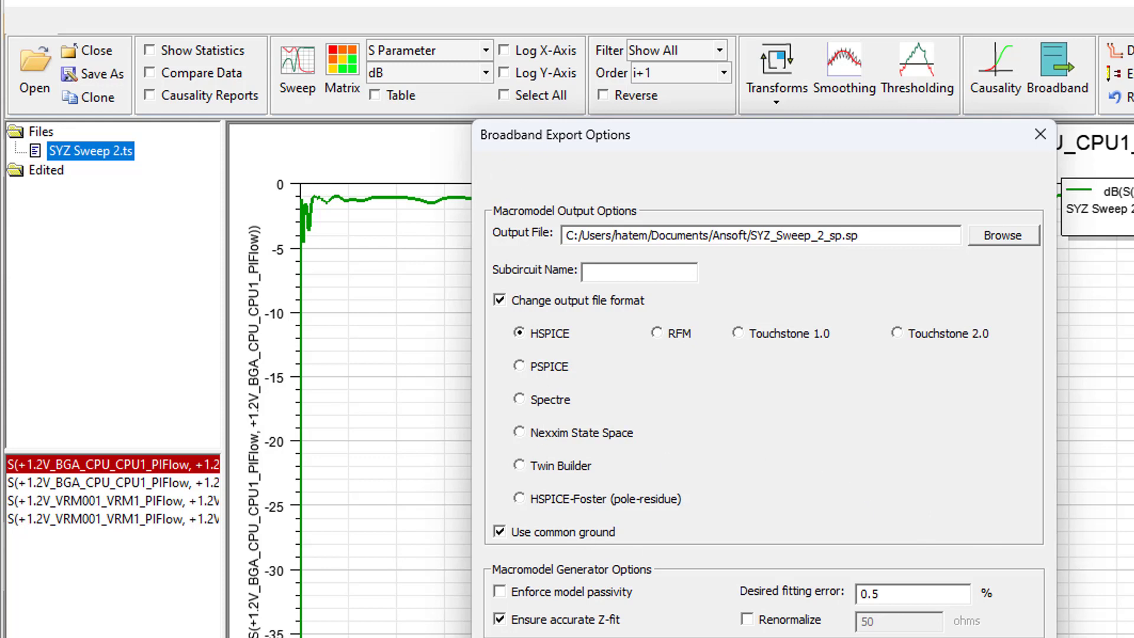
{"action": "key", "text": "Return"}
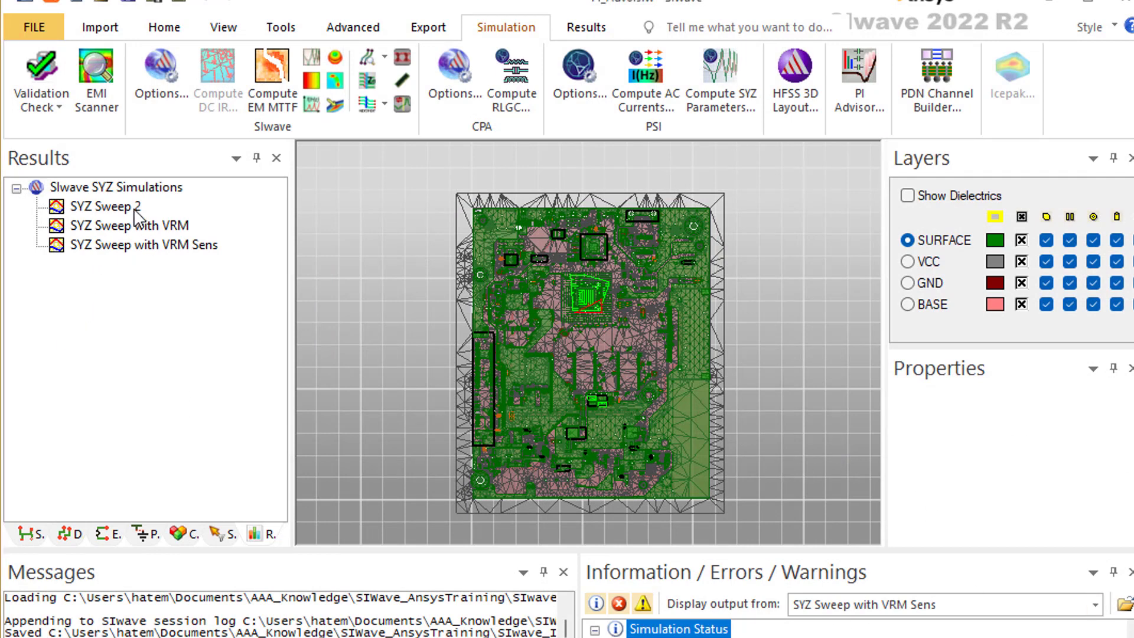
Export the SYZ Sweep 2 results to Network Data Explorer and to SUtility for viewing the S-parameter magnitude.
{"action": "right_click", "coordinate": [100, 211]}
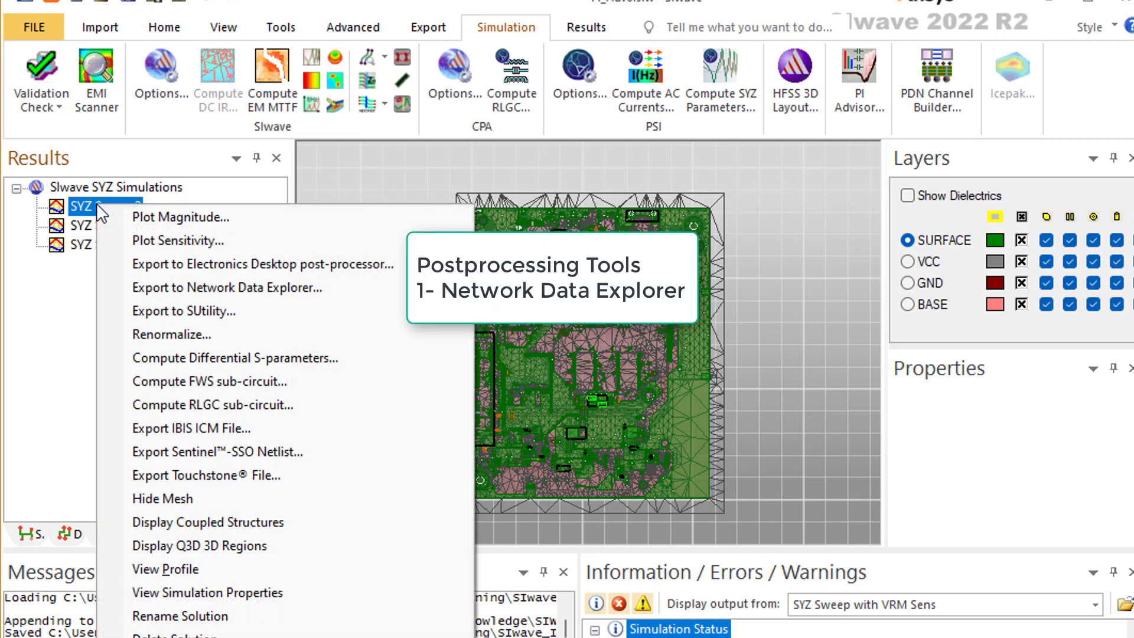
{"action": "left_click", "coordinate": [198, 295]}
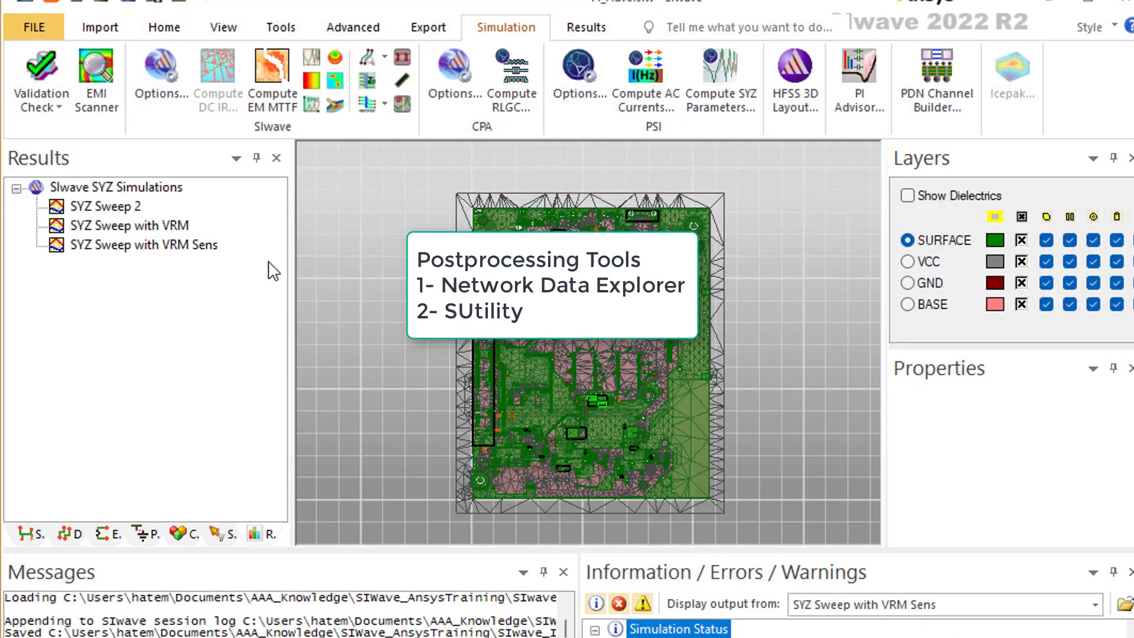
{"action": "right_click", "coordinate": [93, 202]}
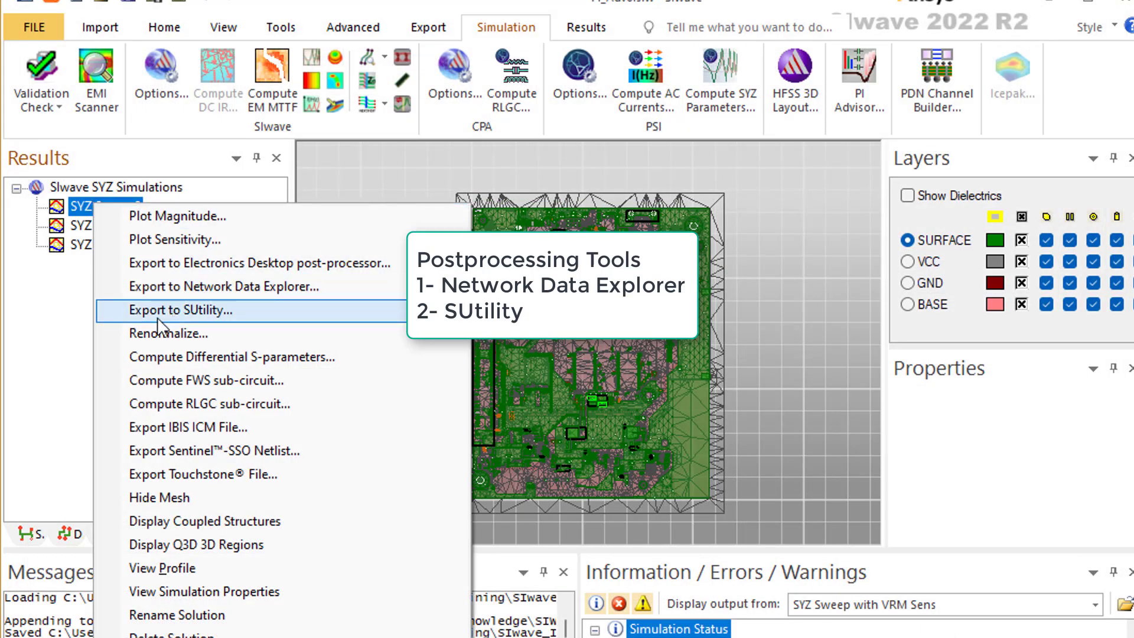
{"action": "left_click", "coordinate": [157, 313]}
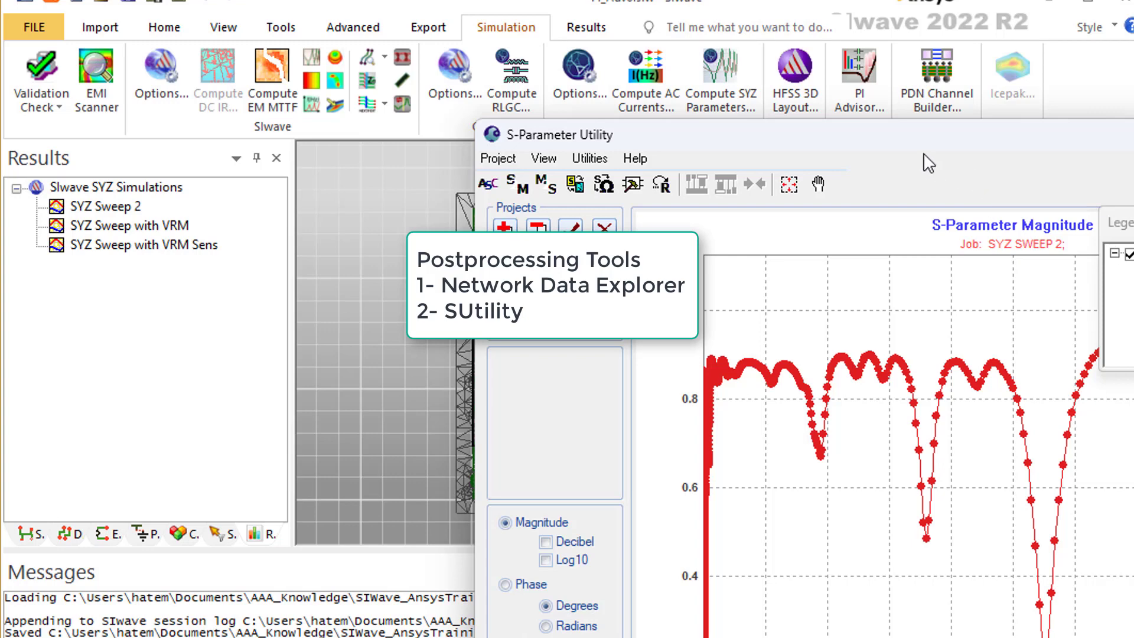
{"action": "left_click_drag", "start_coordinate": [924, 157], "coordinate": [444, 6]}
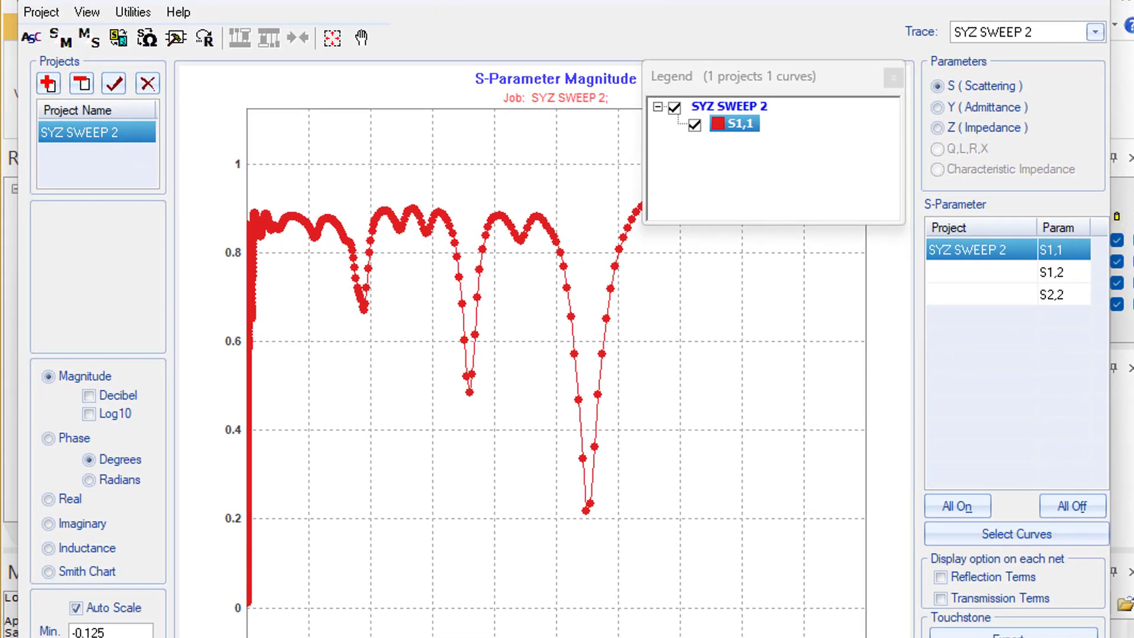